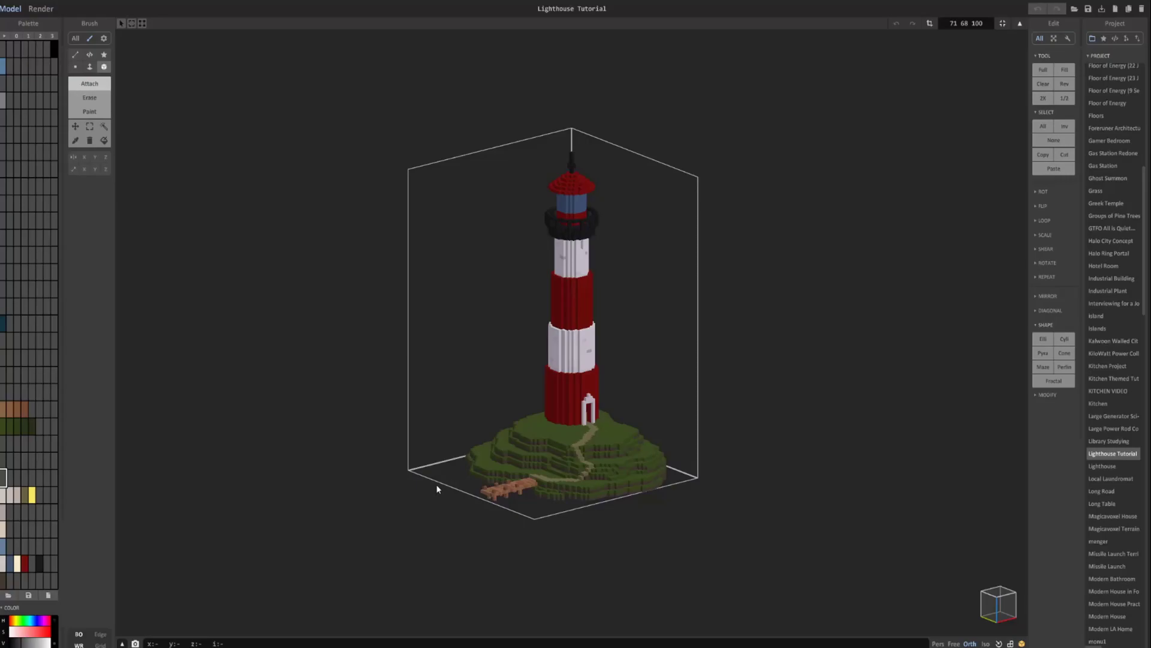
Step: Switch to the render view and set the fog density to 2 in the light settings
click(42, 9)
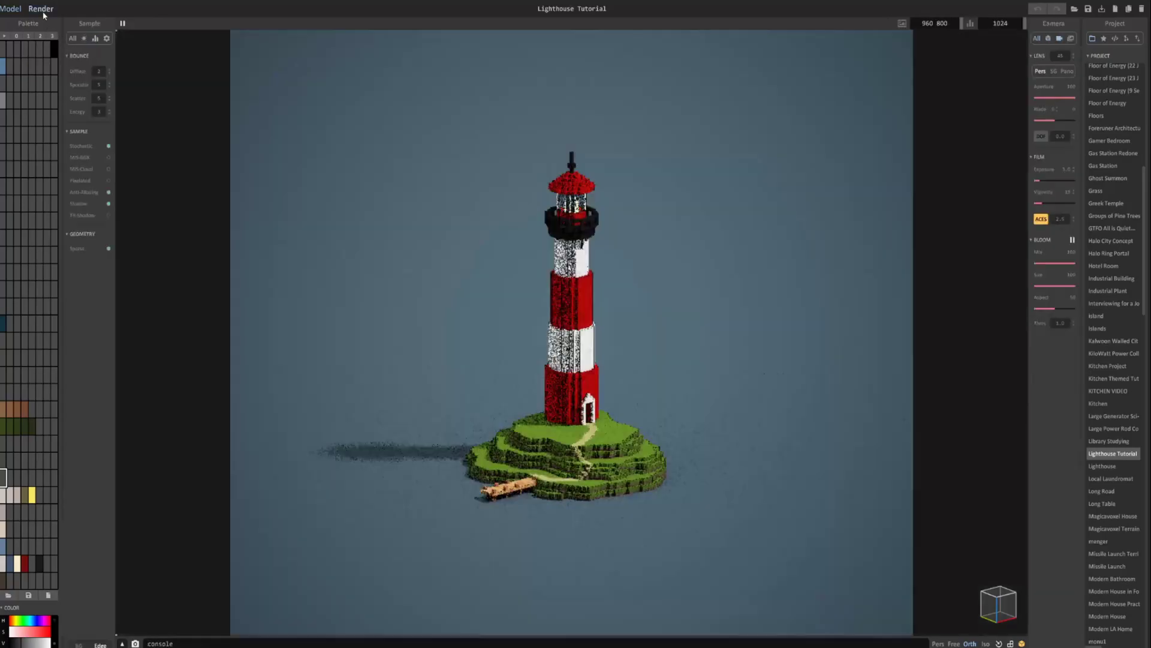
click(84, 38)
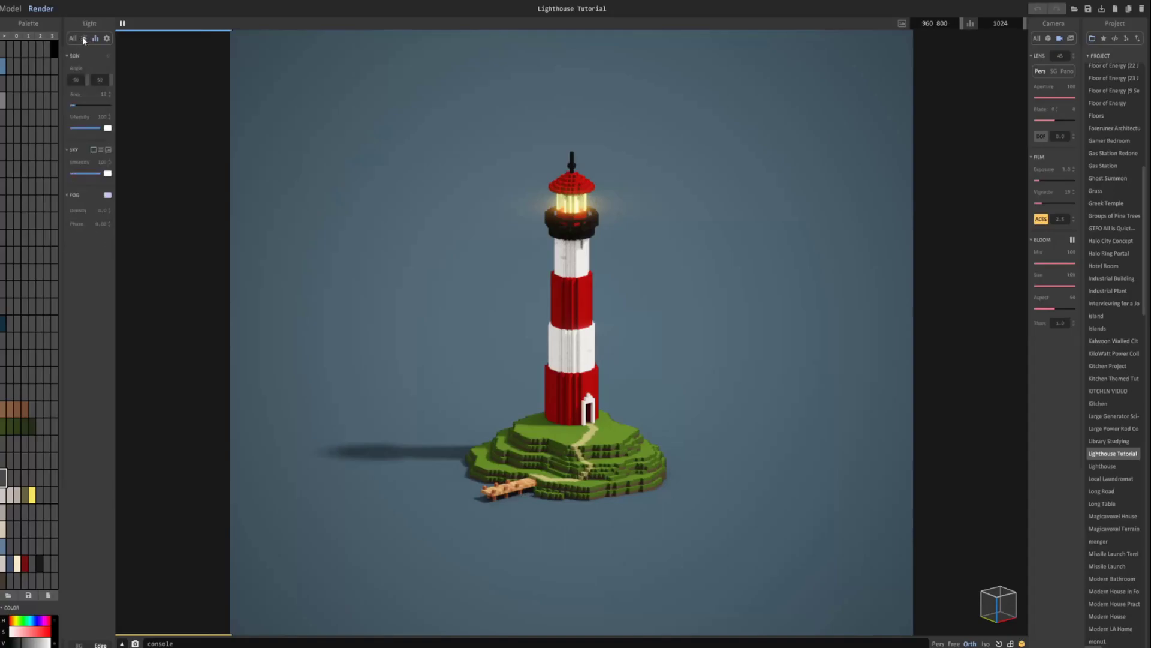
click(70, 198)
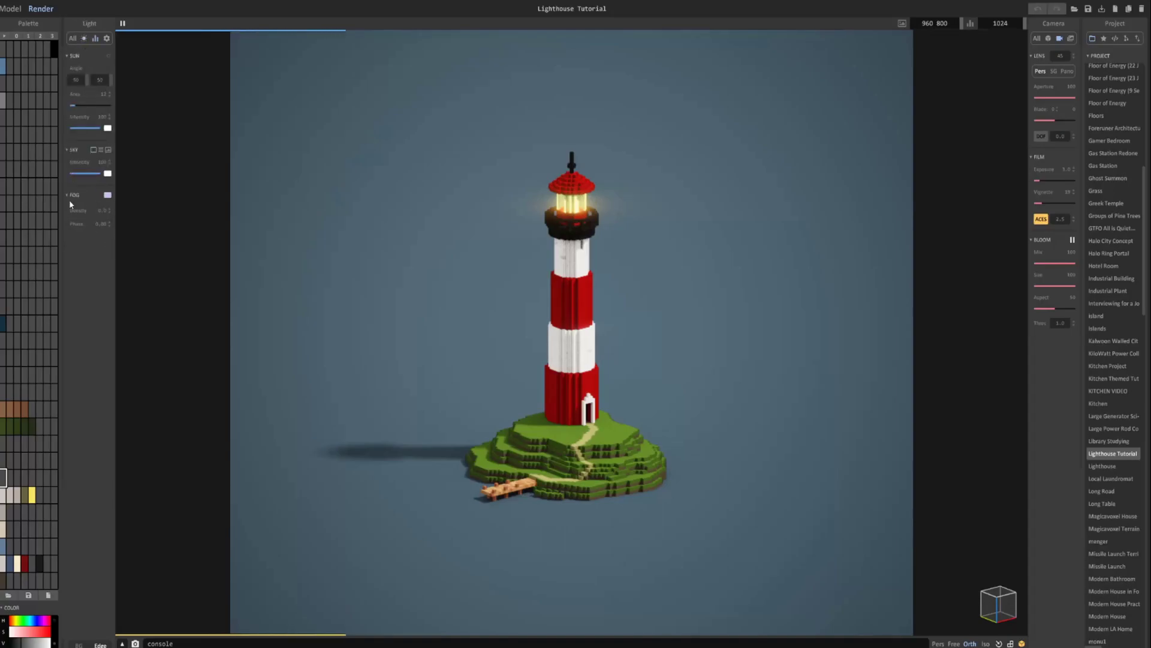
click(69, 197)
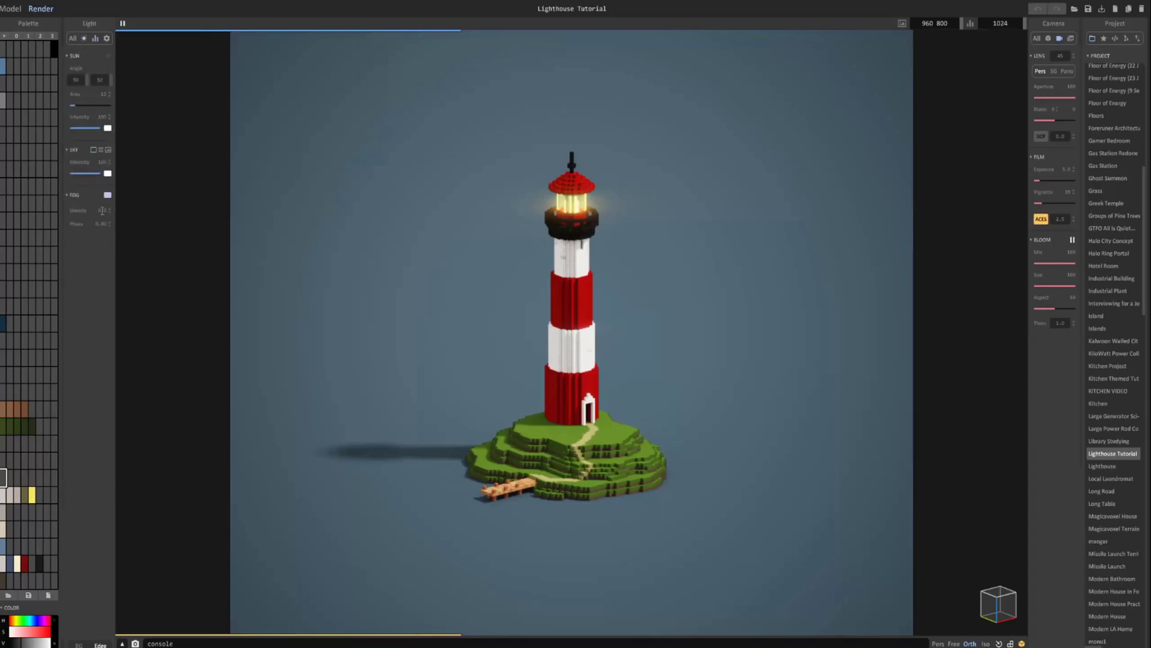
click(102, 209)
text(2)
key(Return)
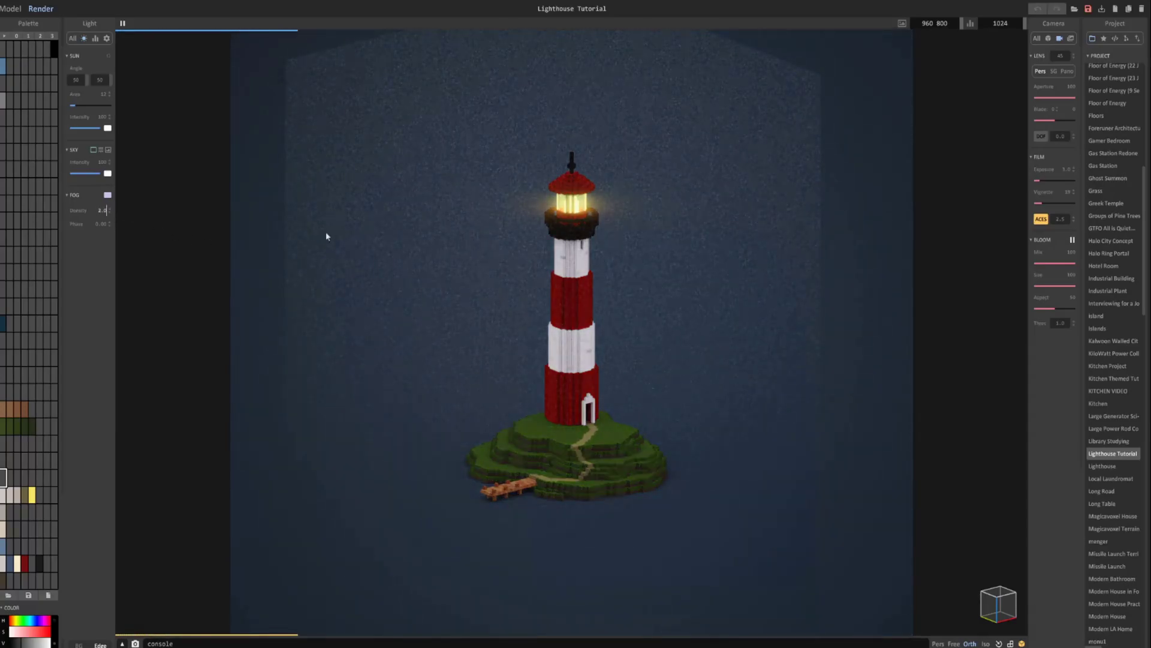
Step: Turn off bloom and set the fog density to 0
click(100, 211)
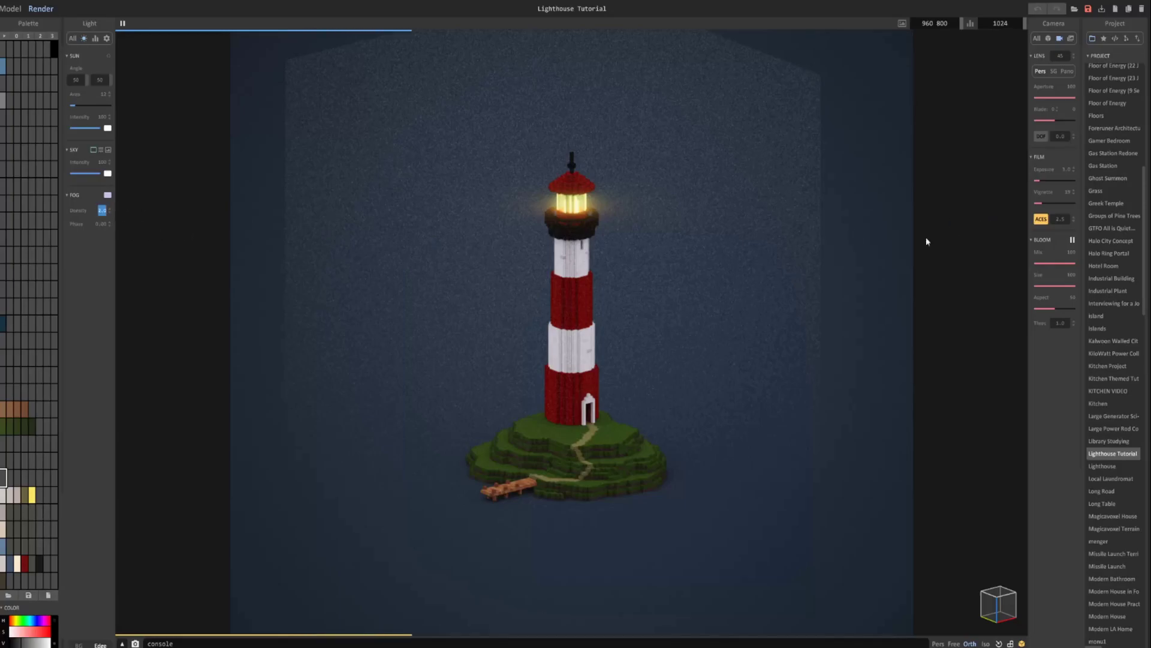
click(1072, 239)
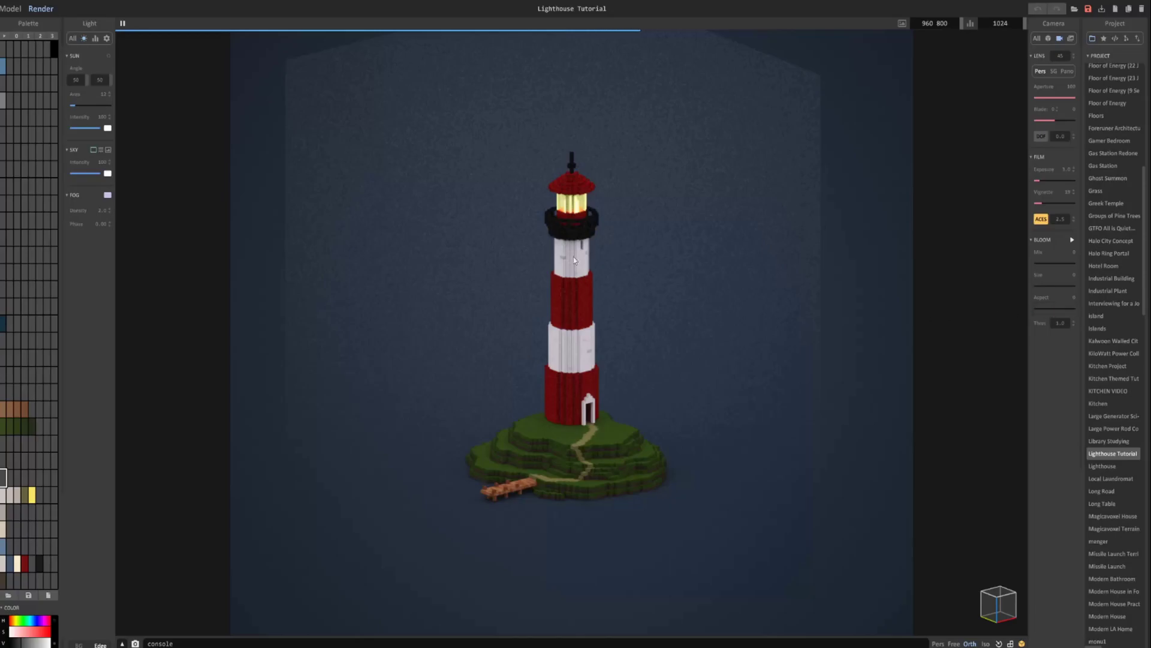
click(101, 210)
text(0)
key(Return)
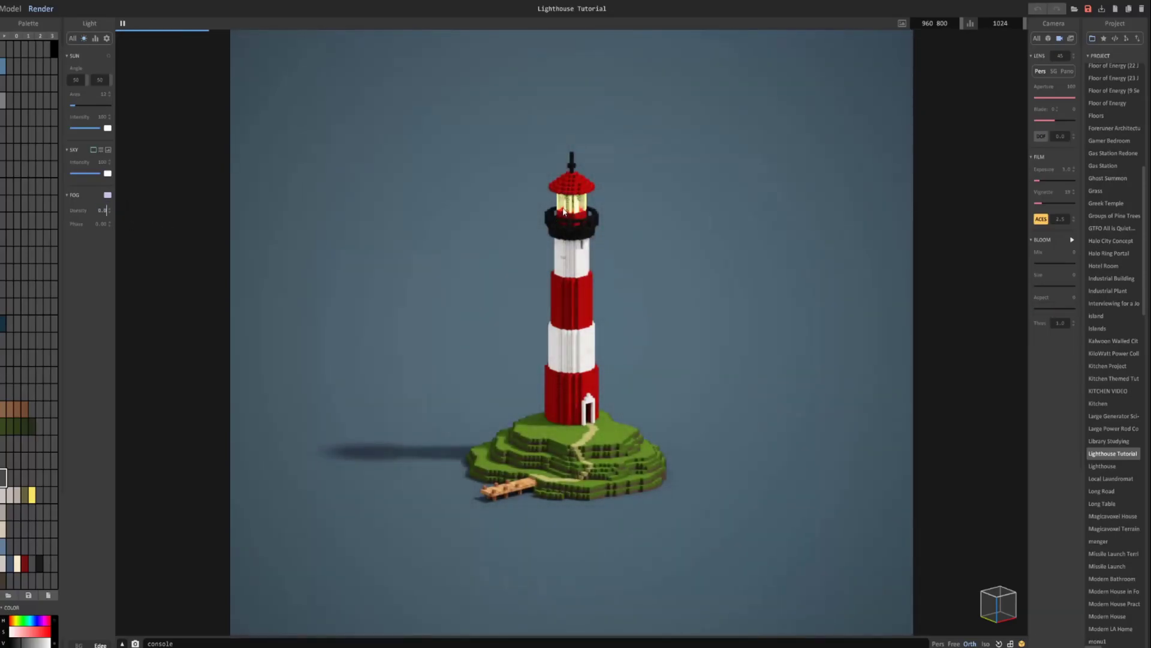
Step: Set the fog density to 2.0
key(BackSpace)
key(BackSpace)
key(BackSpace)
text(2.0)
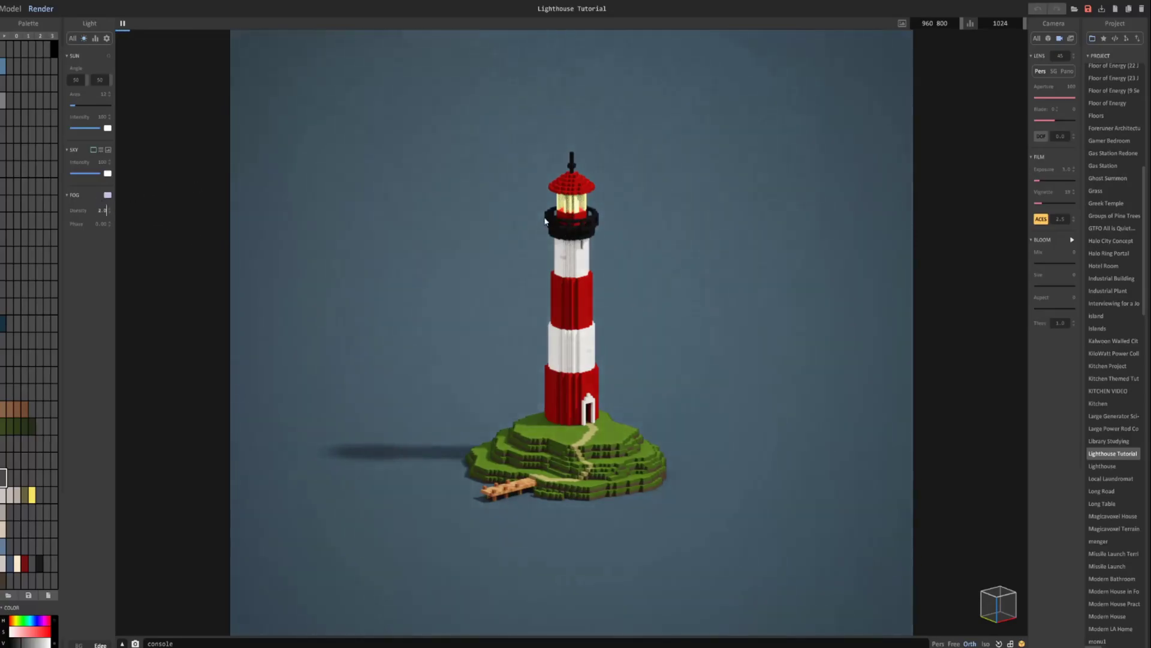
key(Return)
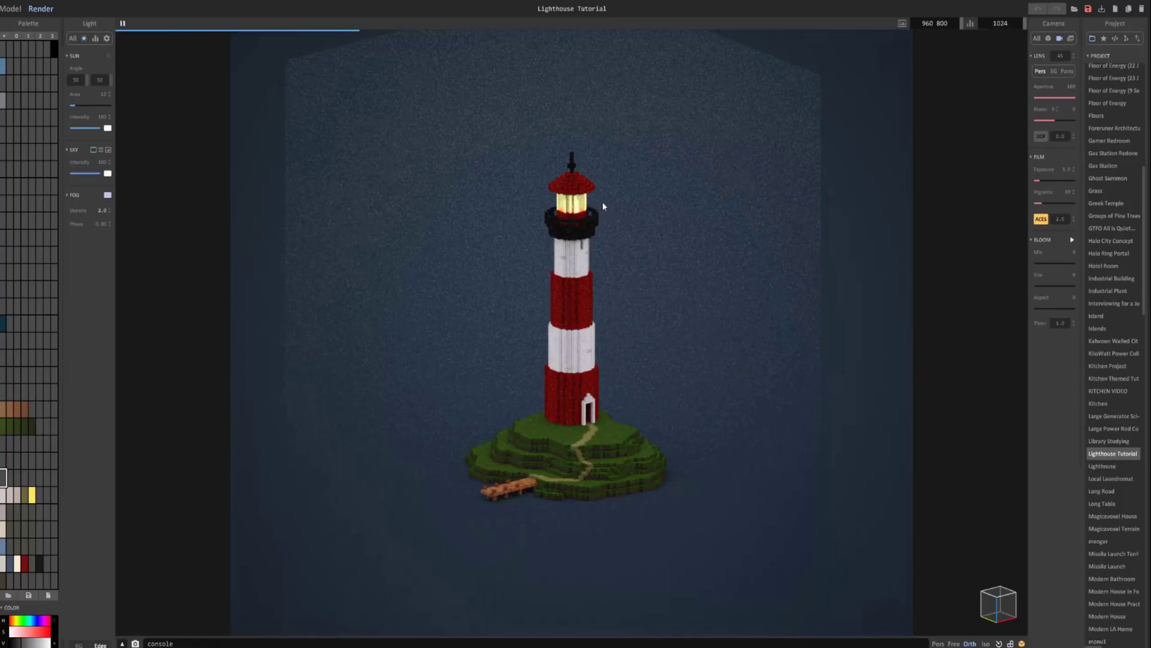
Step: Enable bloom and set its mix to about 75, size to about 58 and aspect to about 87
click(1072, 239)
click(1049, 263)
drag(1050, 264, 1070, 308)
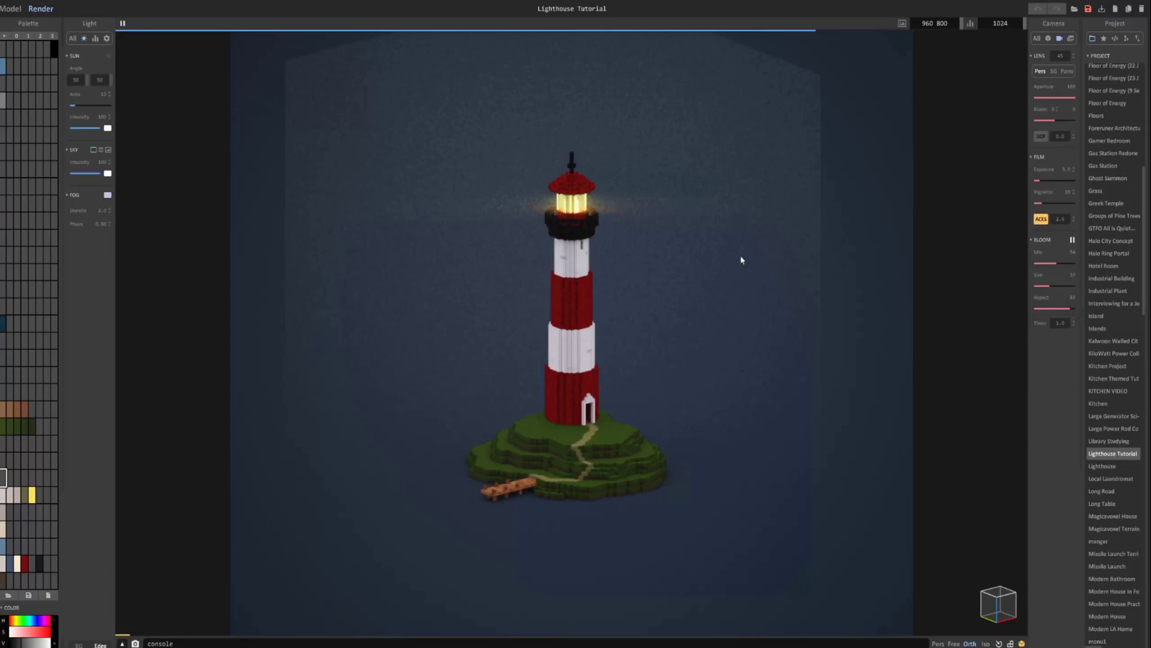
click(1070, 262)
drag(1070, 262, 1063, 261)
click(1058, 286)
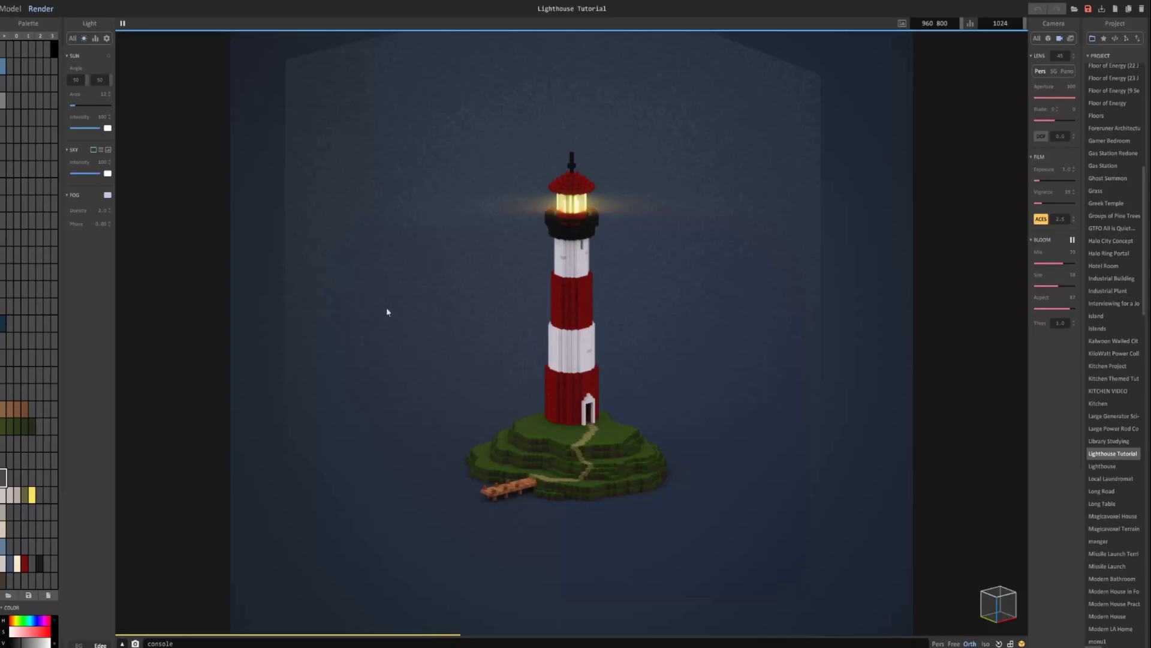
Step: Return to modelling, add a new object beside the lighthouse and set its size to 256 256 256
click(10, 9)
scroll(585, 344, down, 3)
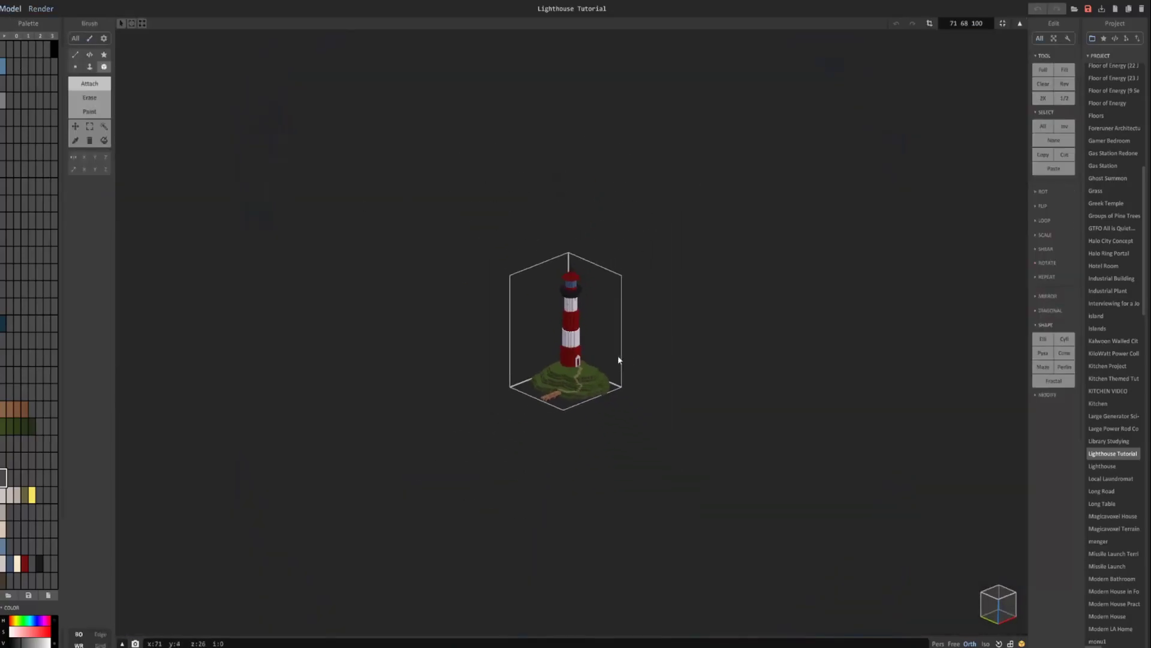
key(Tab)
click(903, 24)
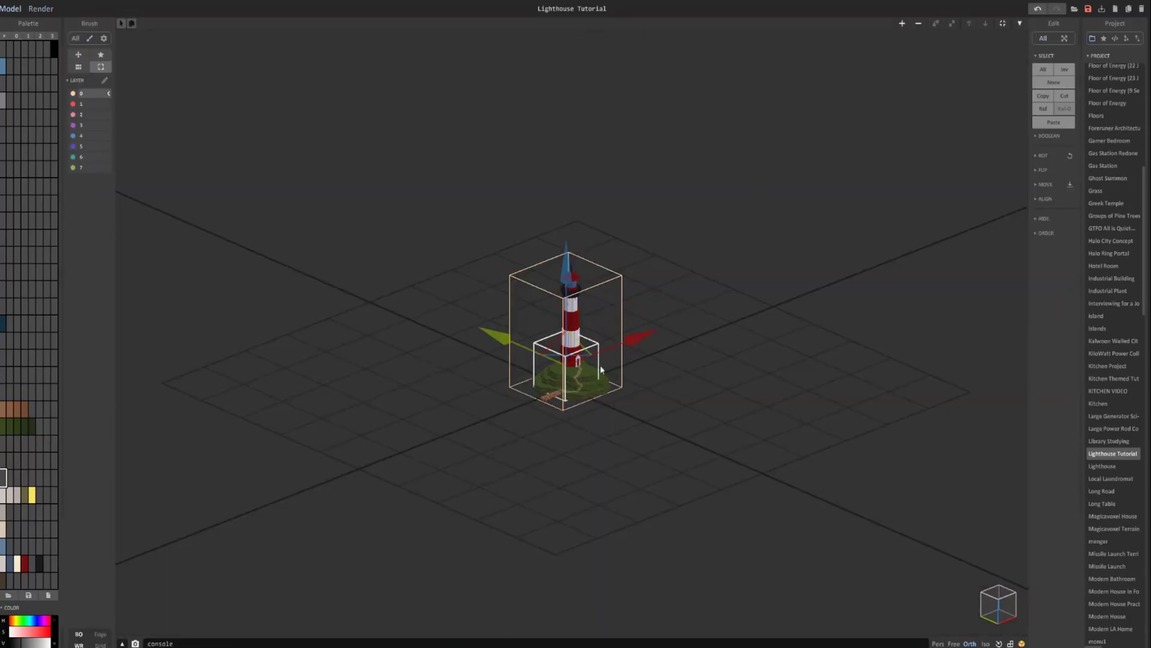
key(Tab)
click(966, 23)
text(256 256 256)
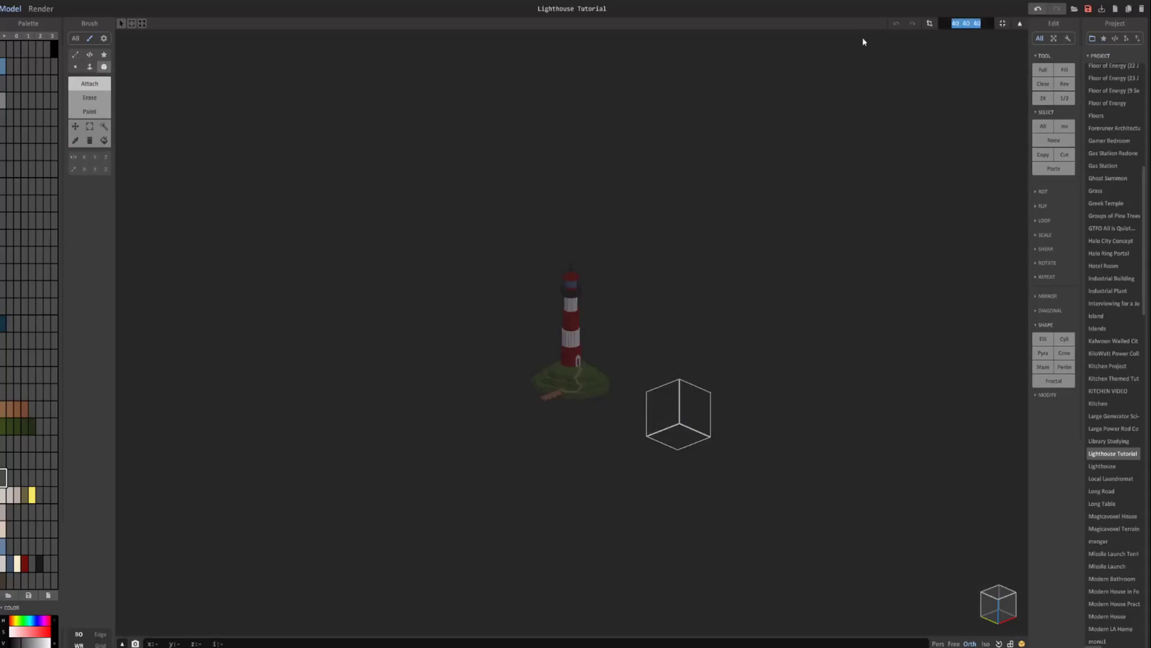
key(Return)
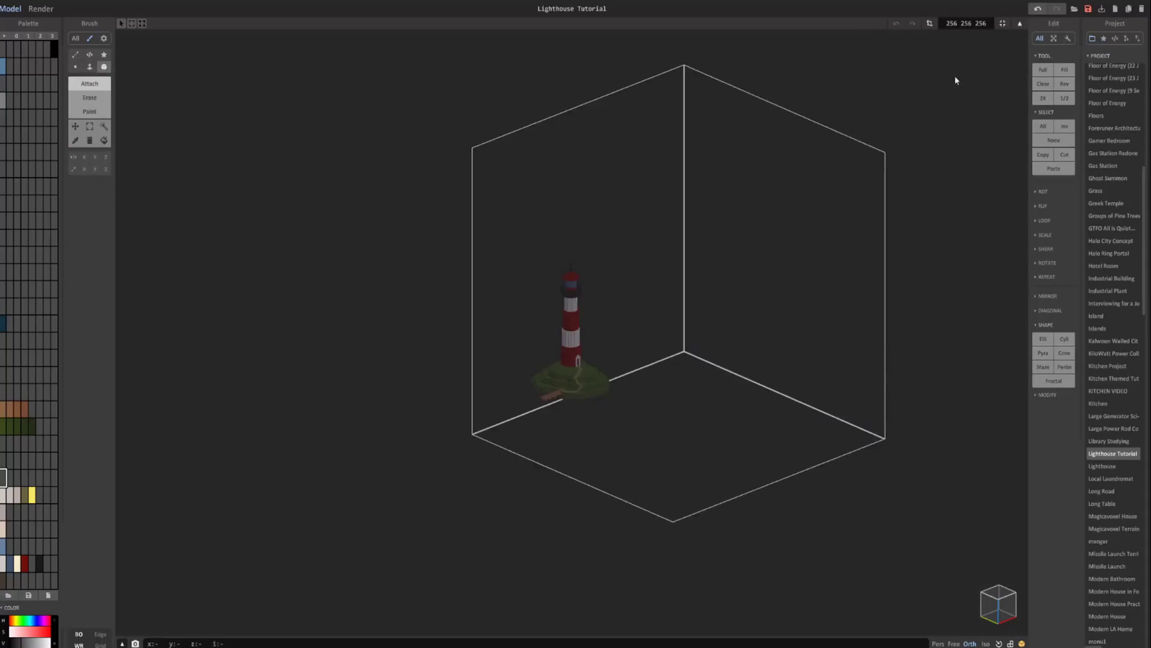
Step: Generate a mandelbulb shape in the new object with the mandelbulb shader
scroll(955, 75, down, 3)
click(1117, 38)
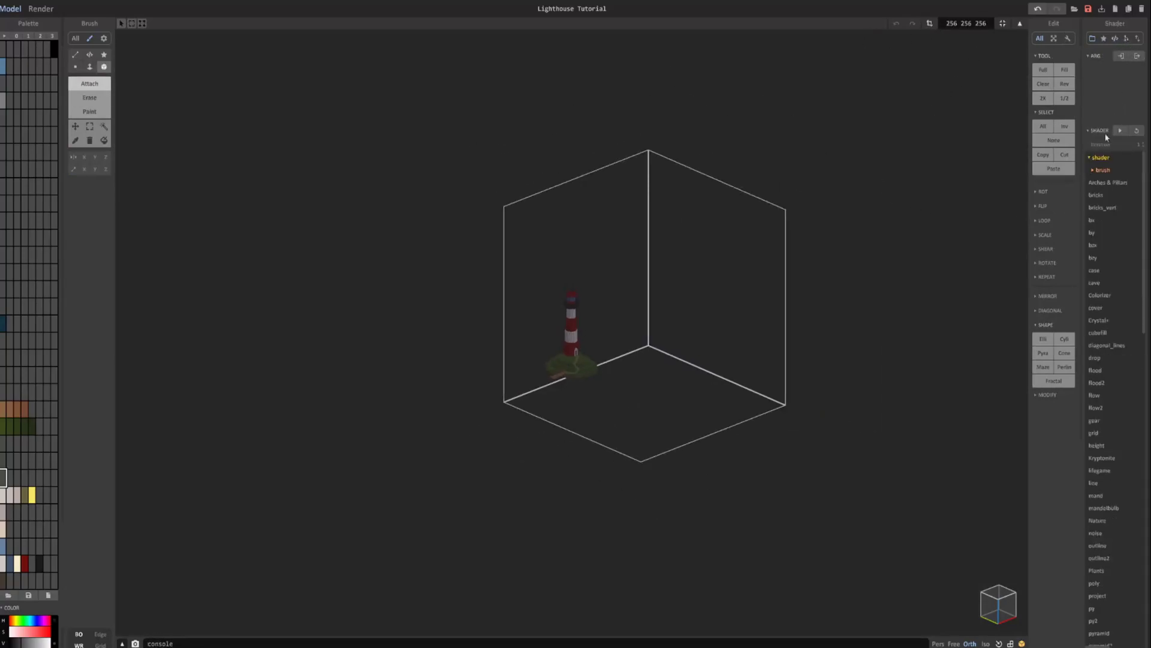
click(1113, 509)
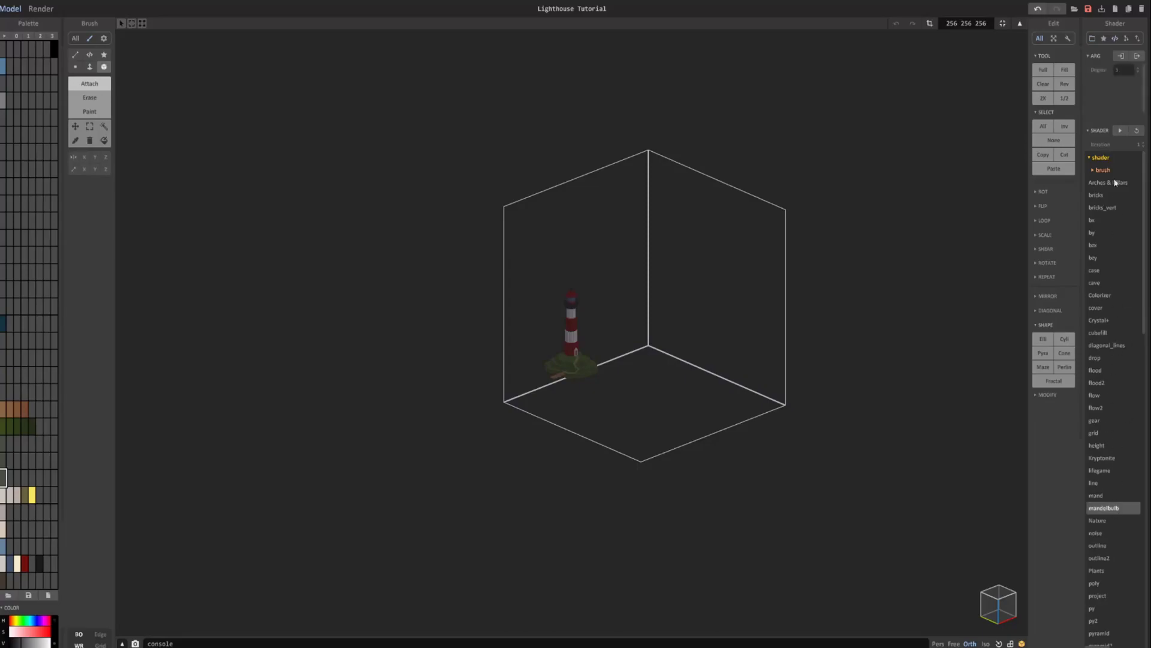
click(1120, 131)
Step: In world mode, lower the mandelbulb object and shift it beneath the lighthouse
right_drag(762, 297, 726, 314)
key(Tab)
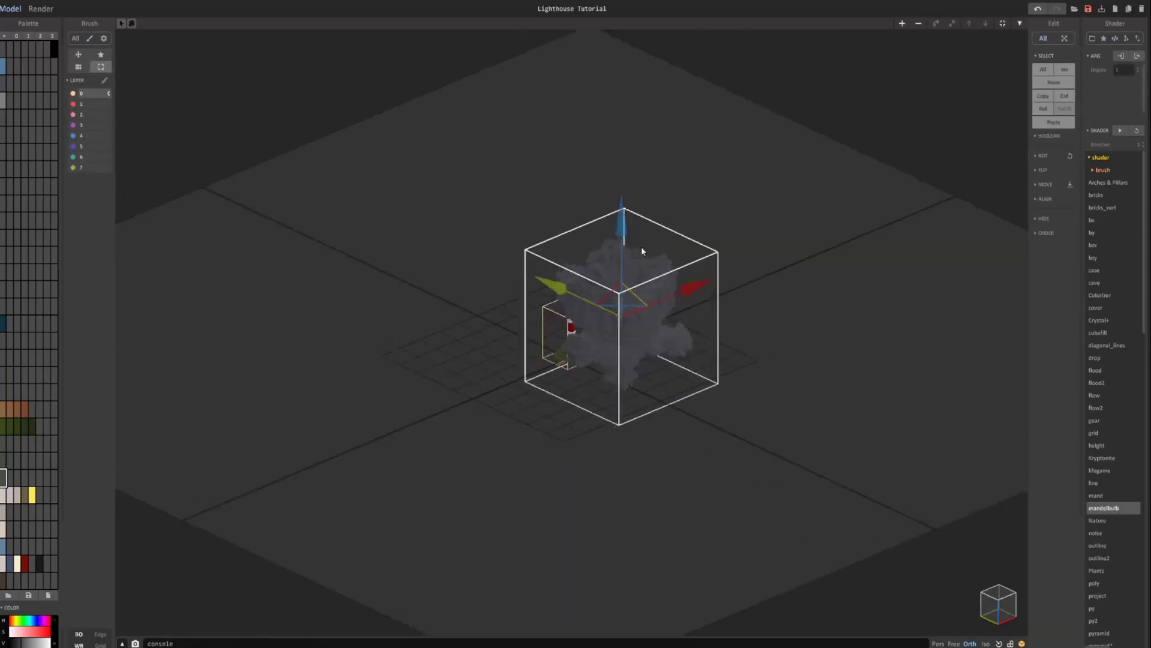
drag(624, 262, 623, 330)
right_drag(648, 353, 684, 330)
scroll(682, 363, up, 5)
drag(565, 371, 578, 374)
Step: Duplicate the mandelbulb along the Y axis and offset the copy beside the original near the lighthouse
mouse_move(578, 374)
right_down()
mouse_move(602, 383)
mouse_move(546, 345)
mouse_move(585, 358)
right_up()
scroll(545, 345, down, 4)
drag(522, 429, 375, 412)
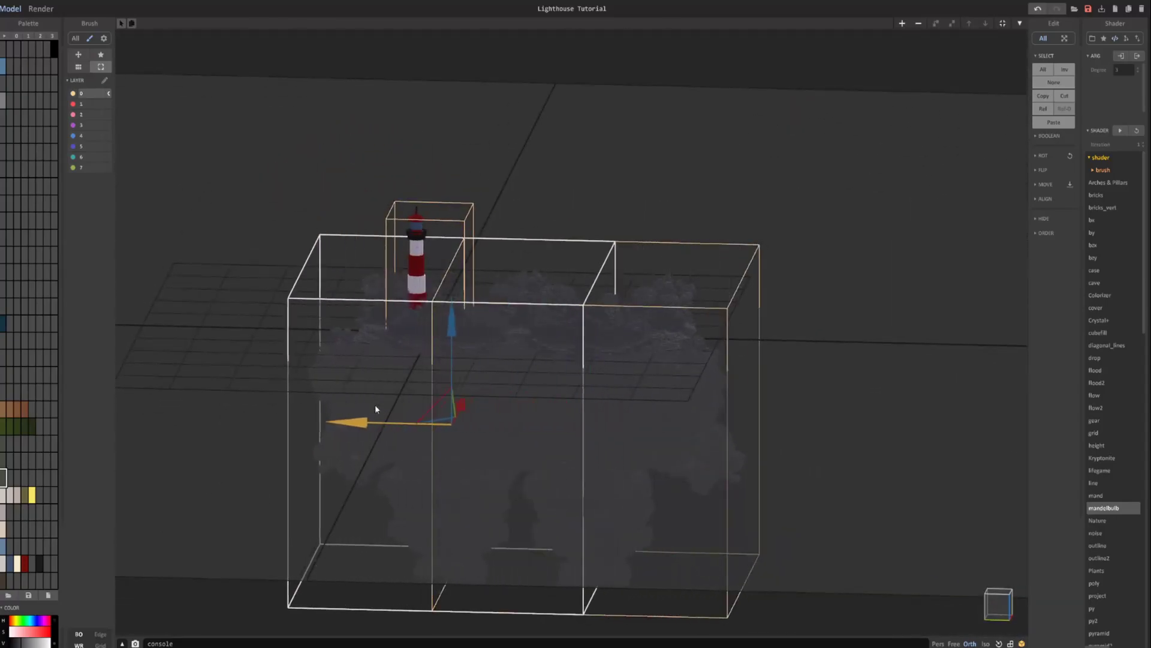
right_drag(375, 411, 521, 349)
mouse_move(521, 349)
mouse_down()
mouse_move(498, 358)
mouse_move(508, 352)
mouse_up()
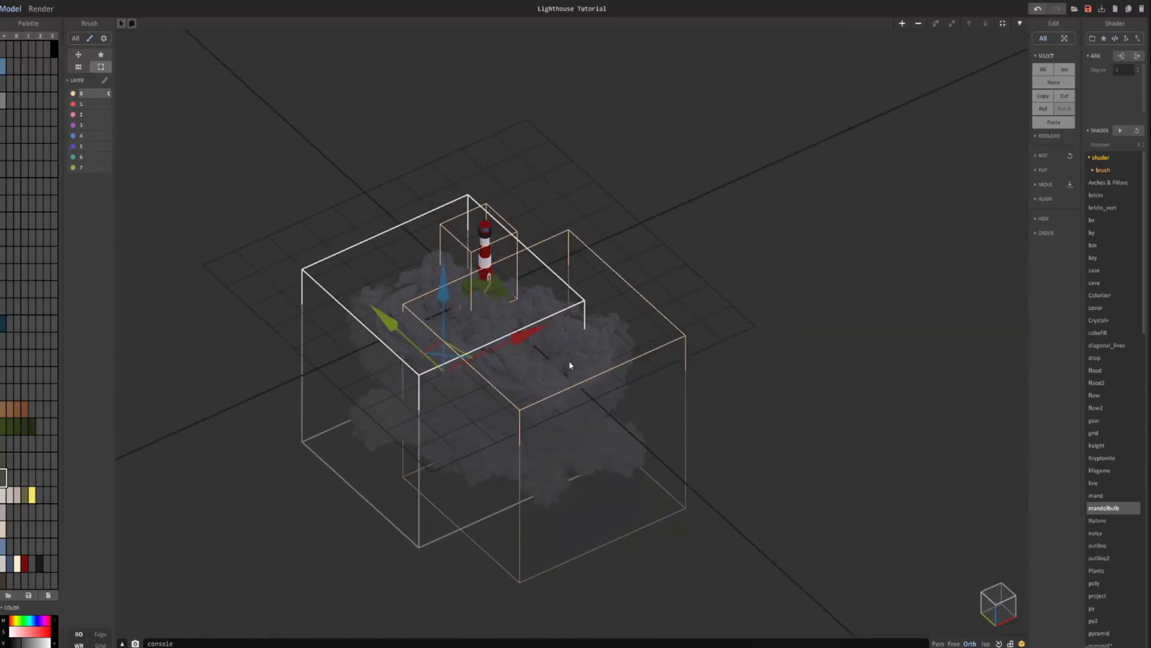
Step: Rotate the mandelbulb copy about the Z axis and lower it slightly
right_drag(537, 351, 548, 323)
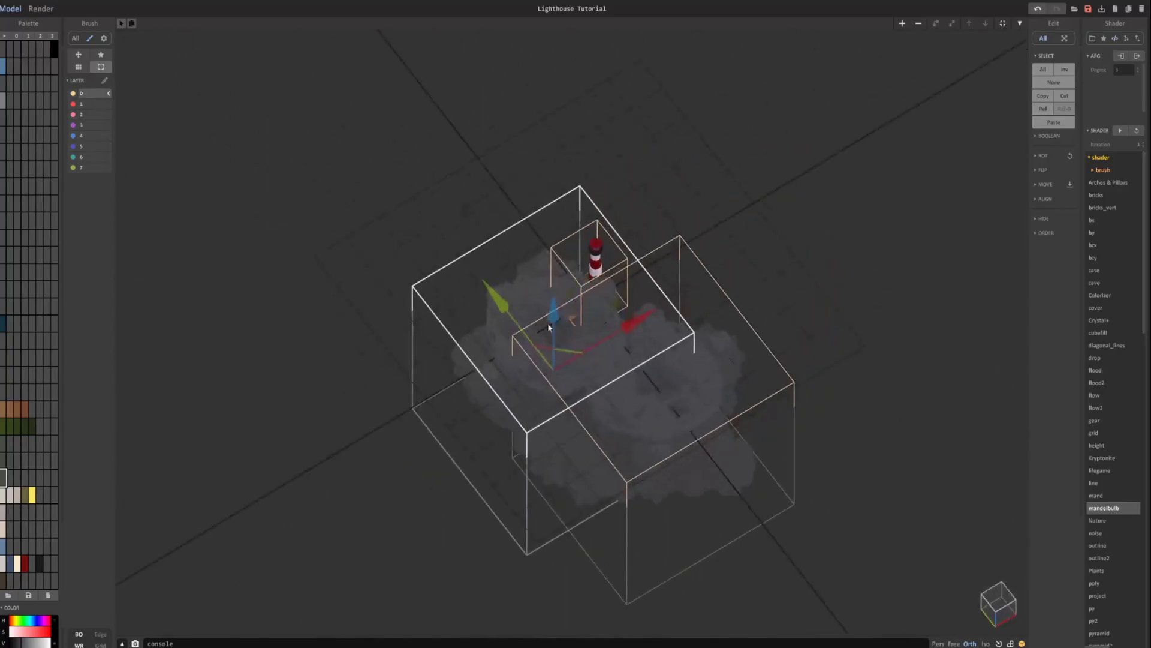
click(1061, 155)
click(1069, 170)
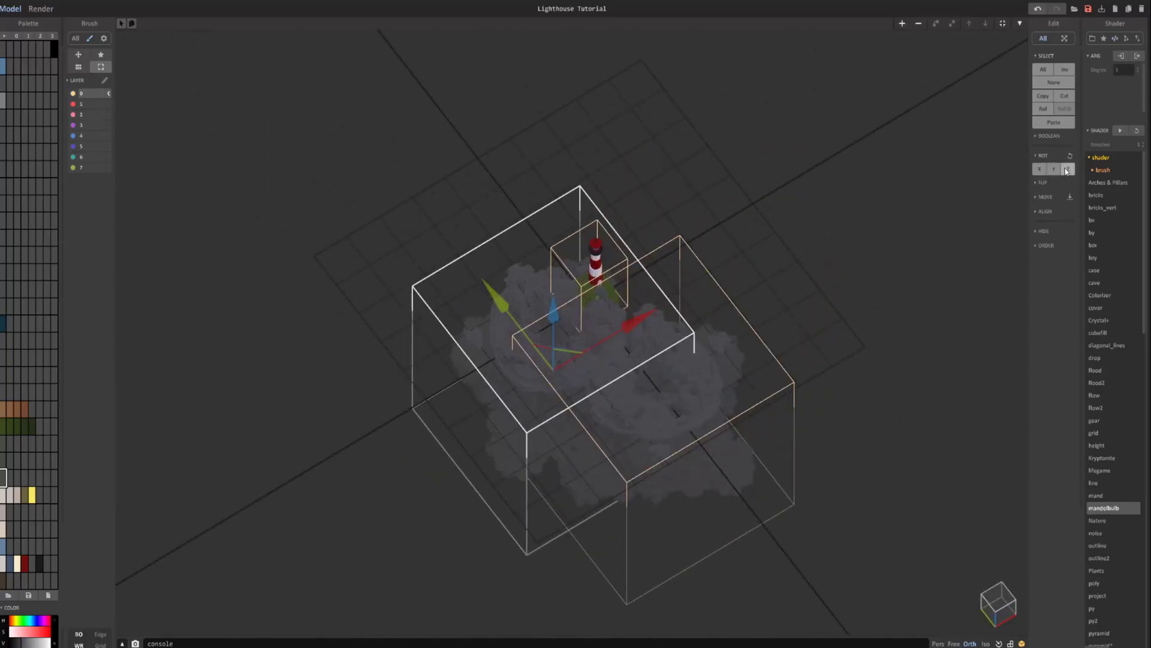
right_drag(740, 306, 789, 290)
scroll(789, 290, down, 2)
scroll(607, 377, up, 3)
right_drag(607, 380, 590, 382)
scroll(589, 382, up, 3)
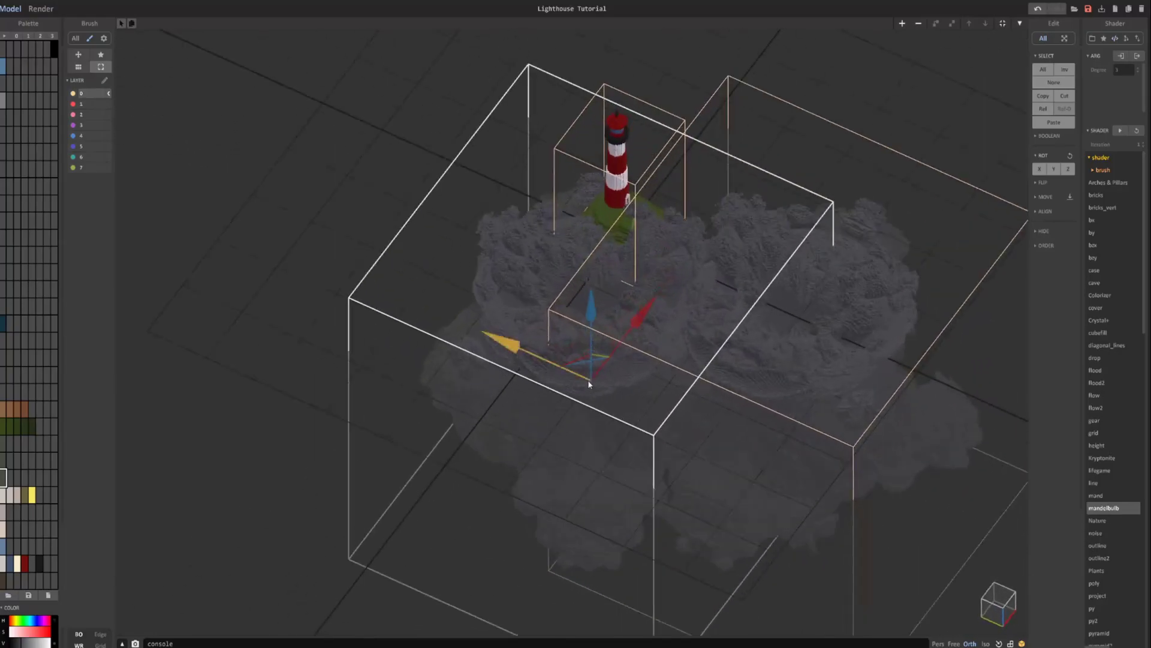
drag(594, 306, 601, 313)
right_drag(601, 311, 543, 288)
scroll(543, 288, up, 3)
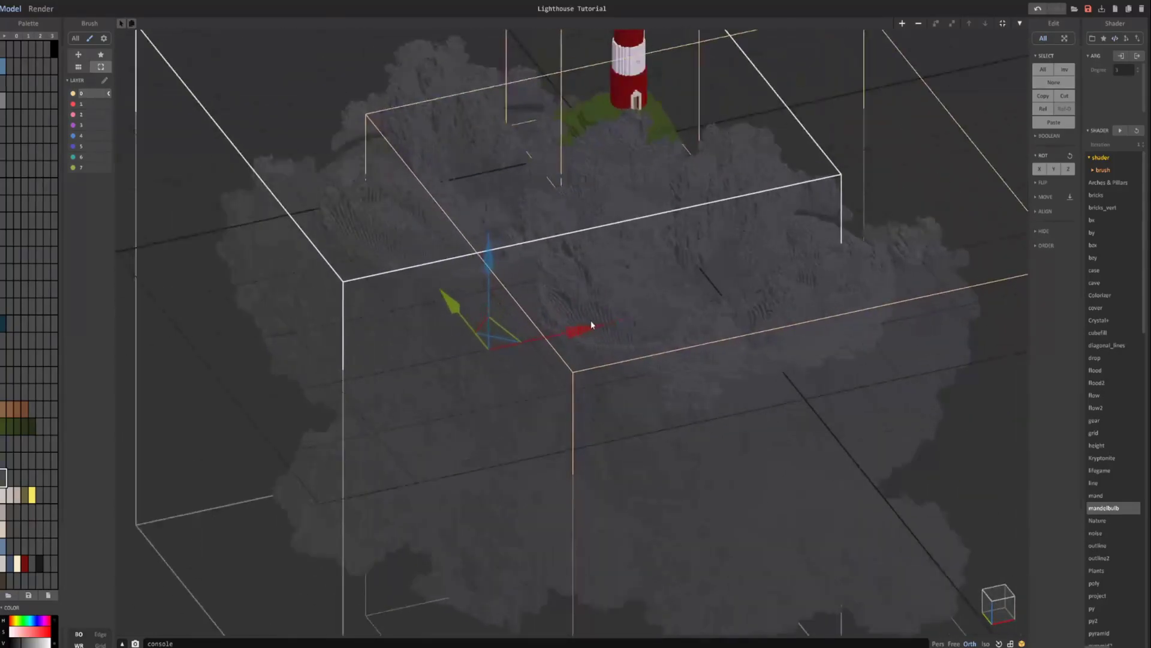
Step: Duplicate the mandelbulb along the X axis to extend the formation past the lighthouse
ctrl+drag(594, 327, 899, 234)
scroll(590, 452, down, 2)
right_drag(590, 451, 642, 336)
right_drag(691, 262, 588, 377)
Step: Lower one of the mandelbulb copies and arrange further copies all around the lighthouse
scroll(569, 387, up, 3)
click(478, 519)
click(565, 476)
drag(553, 460, 553, 555)
scroll(553, 555, down, 3)
right_drag(553, 554, 564, 446)
scroll(584, 452, up, 2)
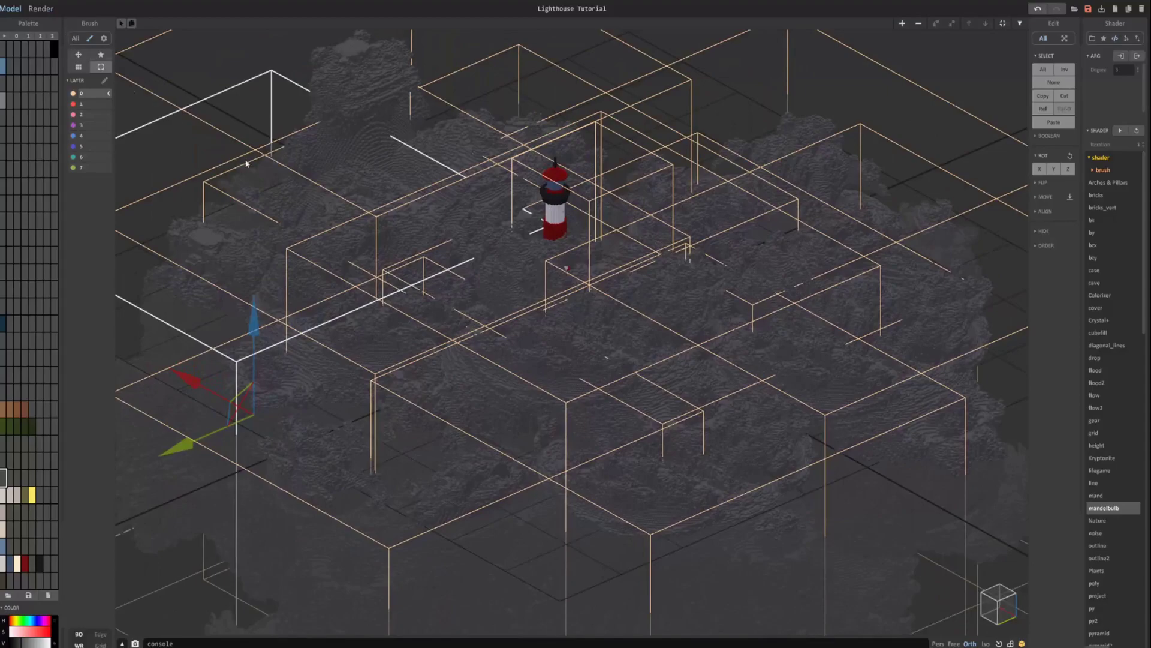
Step: In the render view, give the mandelbulb colour a Cloud material with the scattering media type and density about 64
click(37, 8)
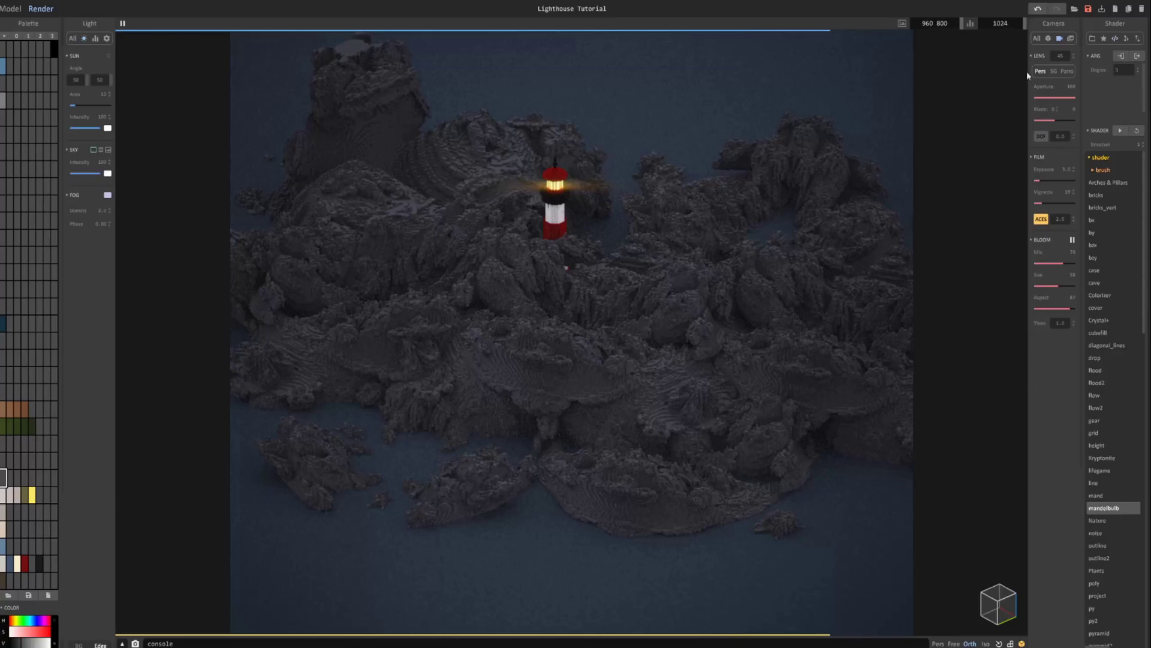
click(1050, 39)
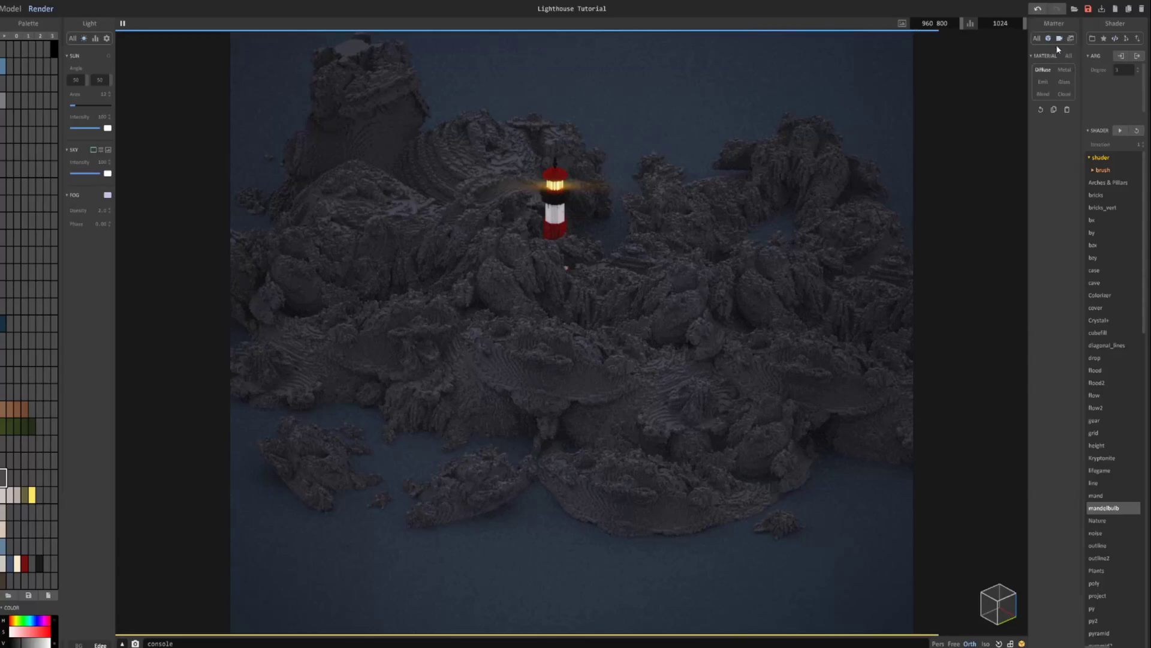
click(1064, 94)
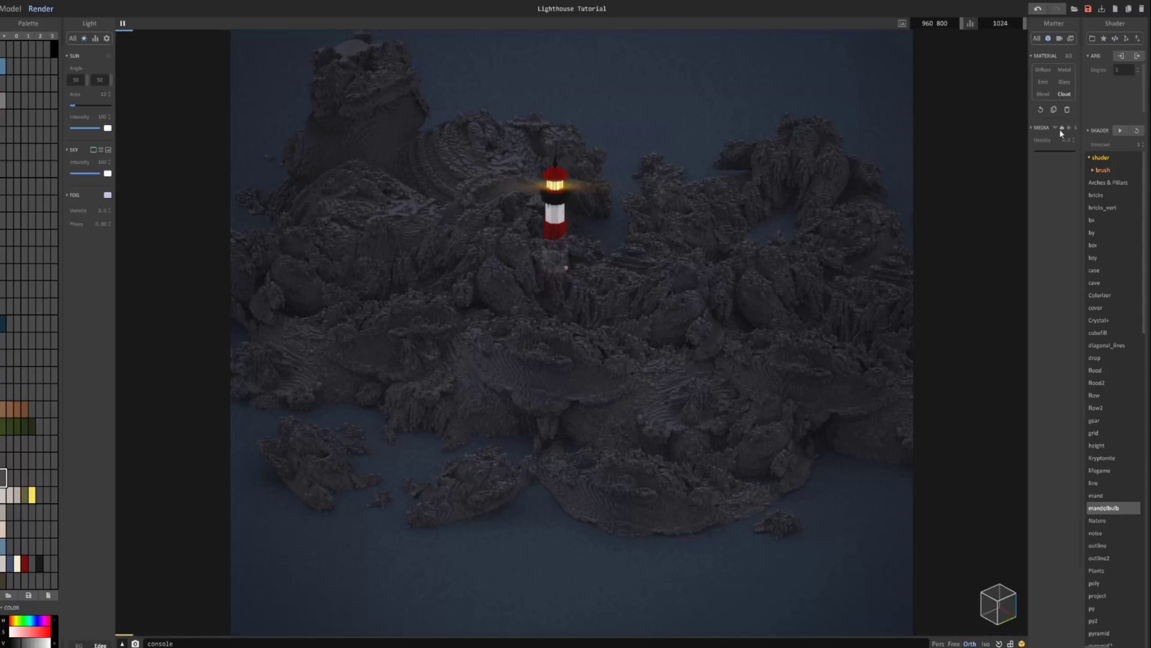
click(1063, 128)
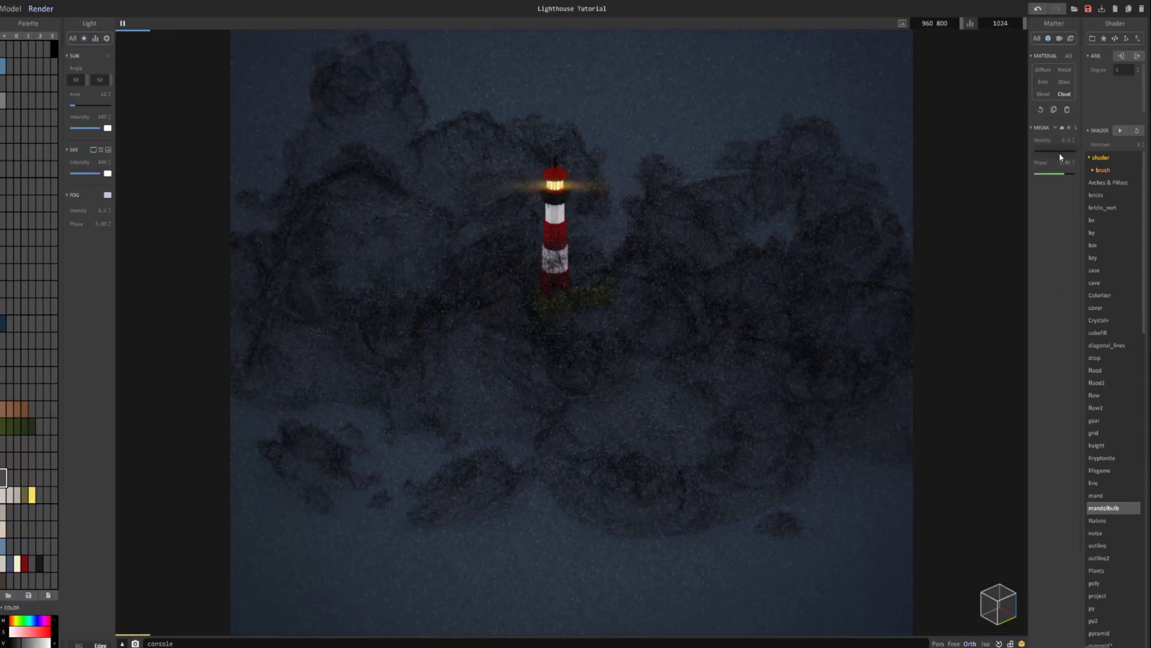
click(1059, 153)
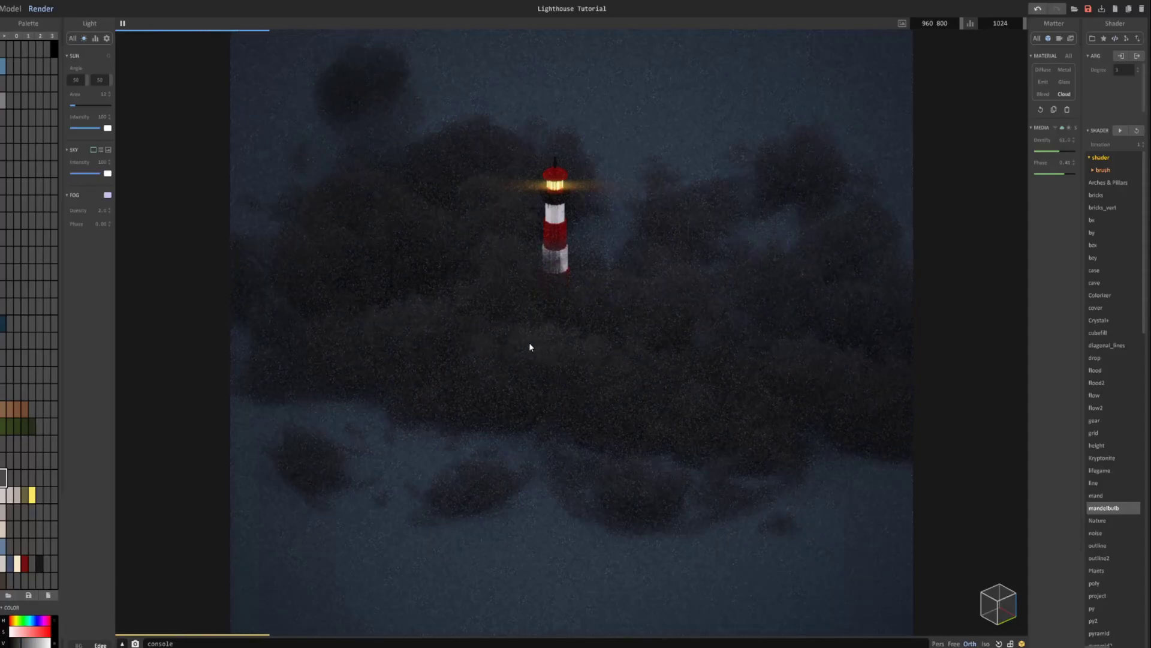
Step: Enable the two sampling options below Stochastic plus TR-Shadow, and disable sparse geometry
click(93, 40)
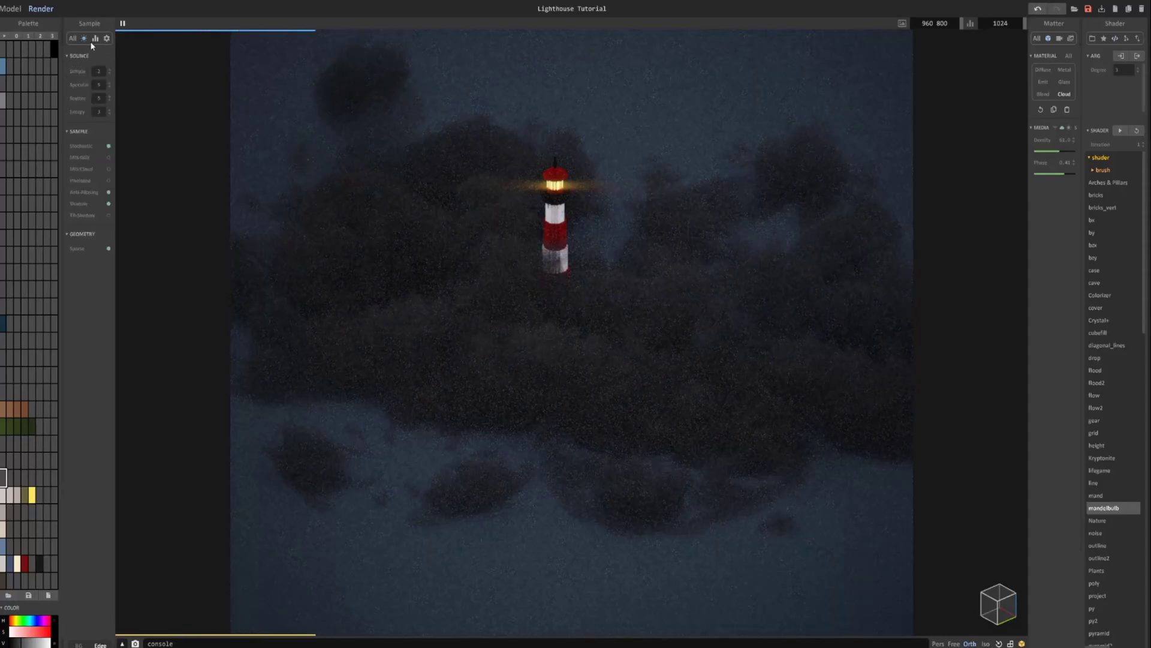
click(108, 170)
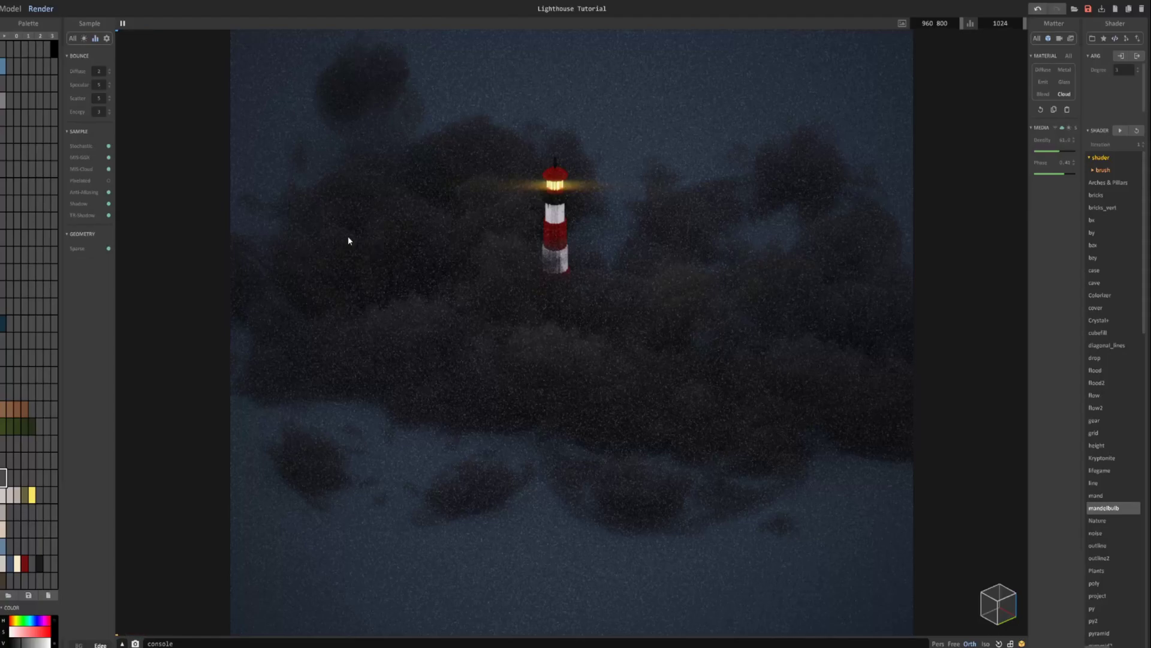
click(108, 216)
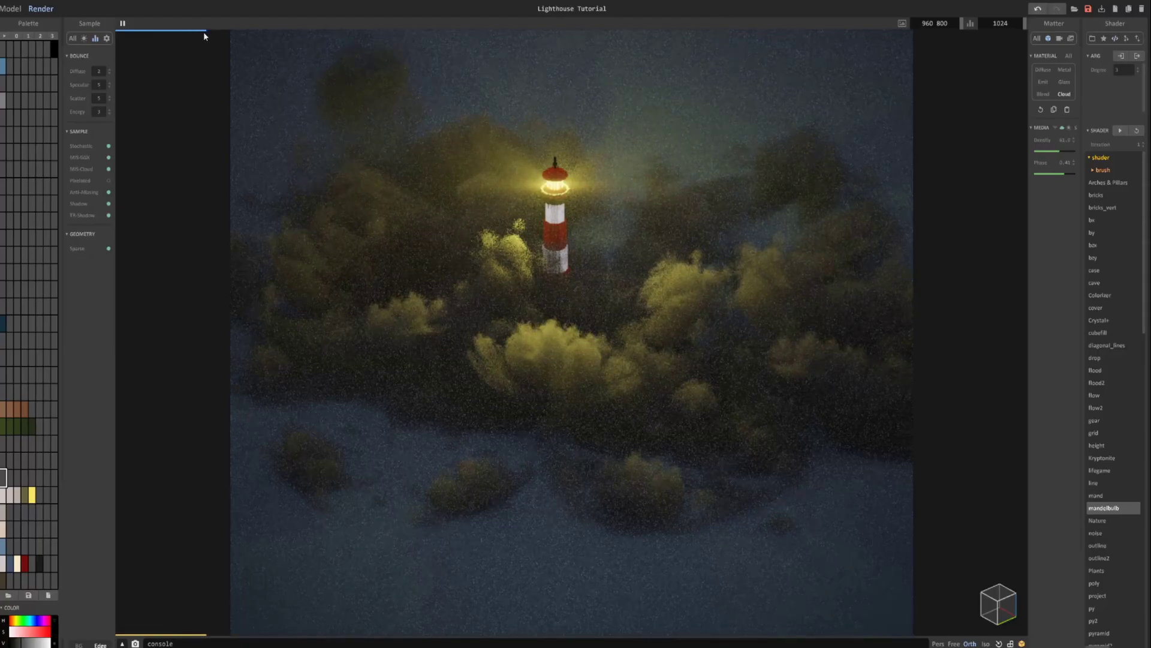
click(108, 248)
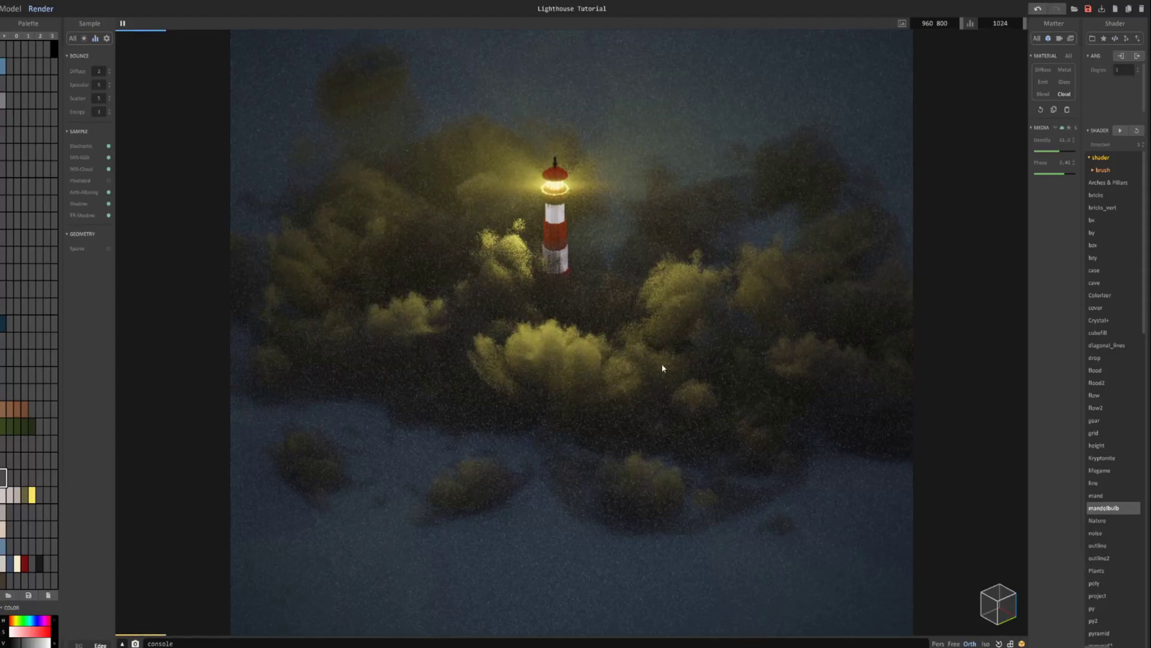
Step: Place a copy of the lighthouse outside the clouds along the Y axis and render both for comparison
click(10, 8)
scroll(501, 279, down, 5)
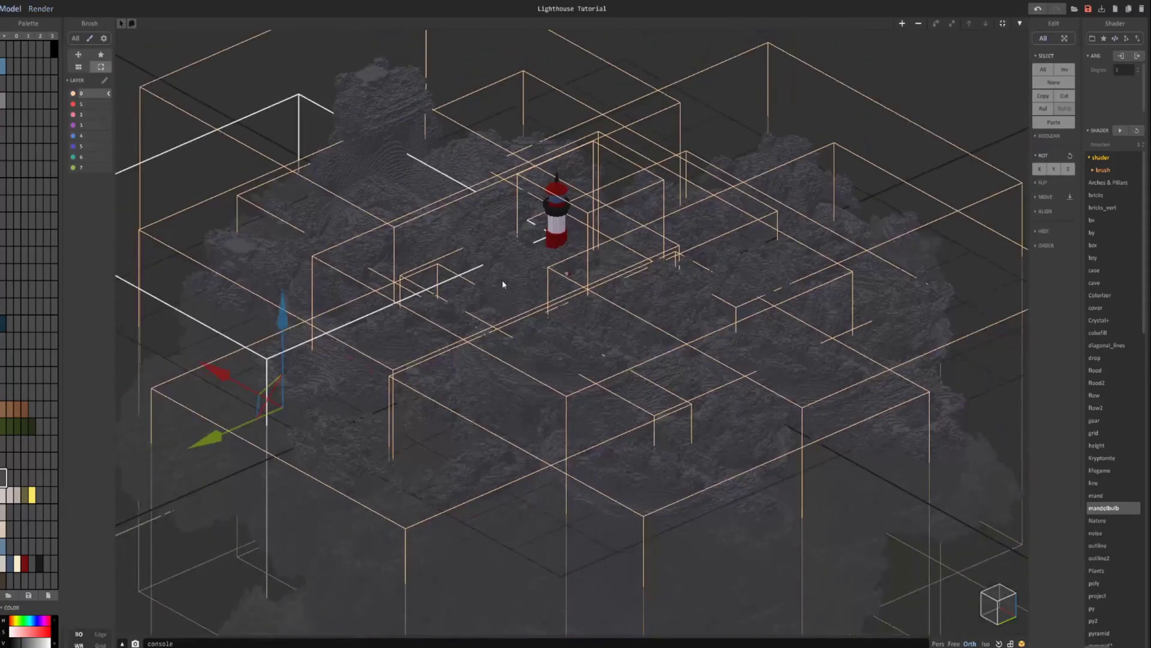
right_drag(502, 279, 494, 326)
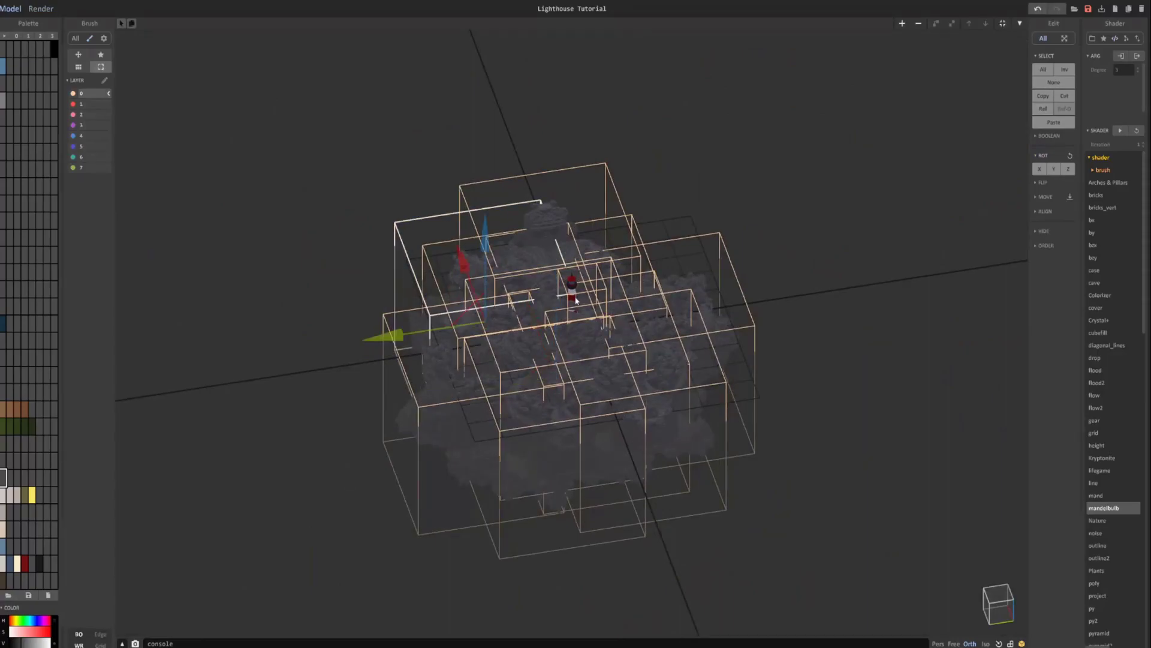
scroll(580, 266, up, 5)
drag(528, 281, 70, 257)
scroll(222, 270, down, 3)
middle_drag(221, 270, 478, 278)
scroll(479, 275, down, 1)
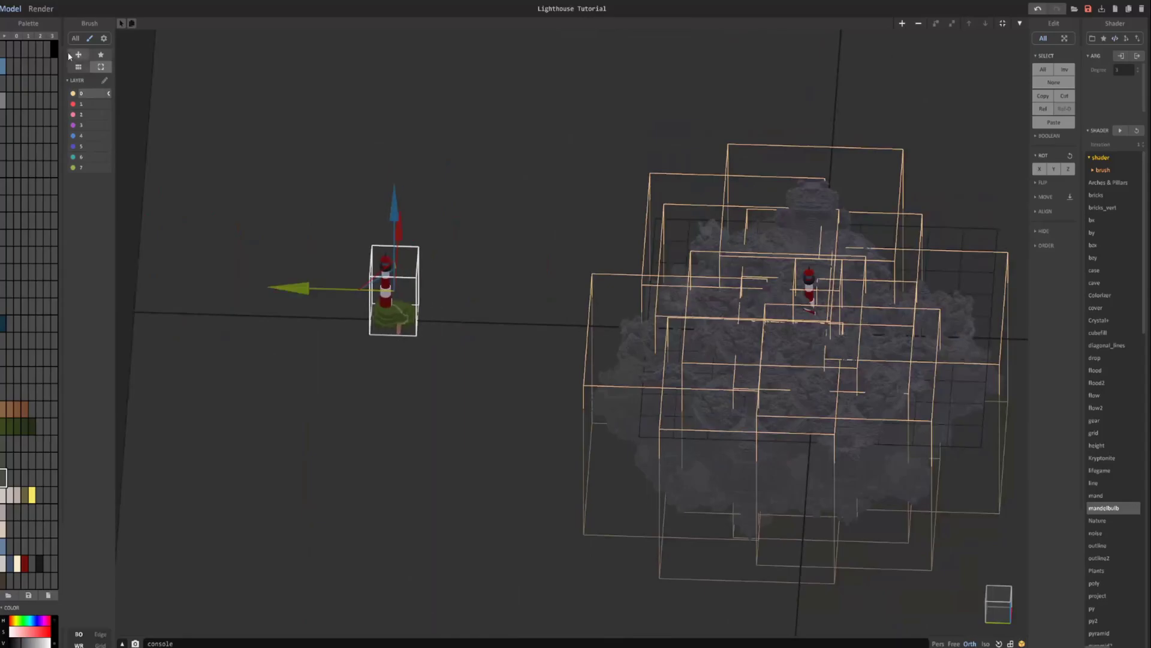
click(40, 9)
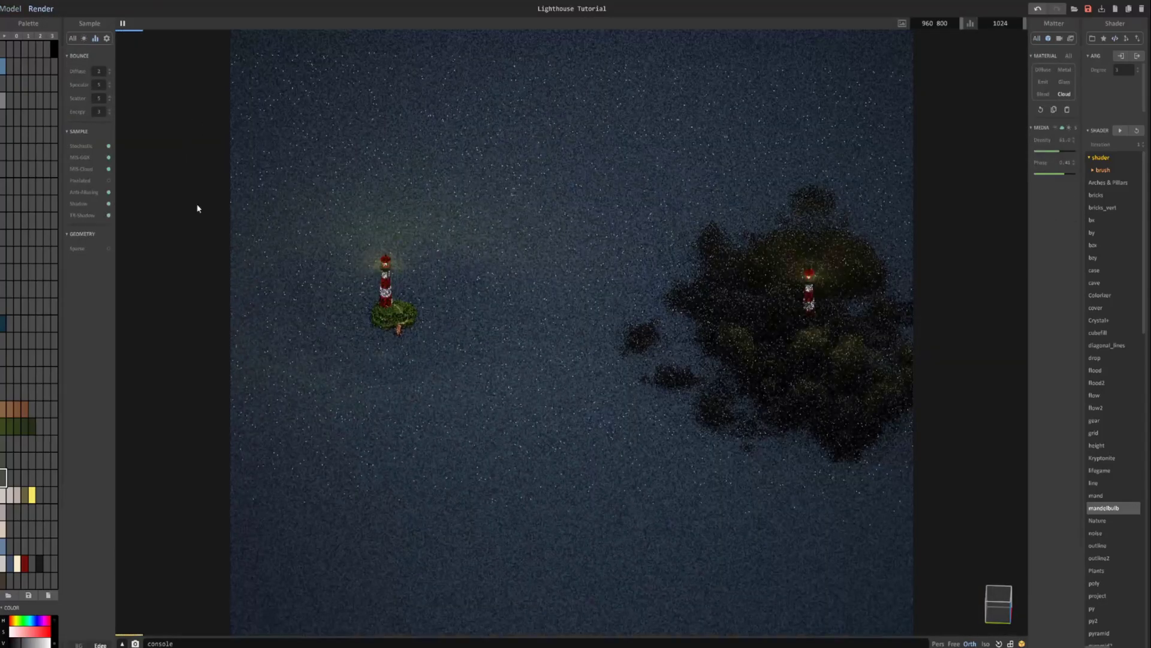
Step: Move the lighthouse copy farther from the clouds along Y and render the scene with sparse geometry enabled
click(8, 10)
drag(382, 307, 241, 305)
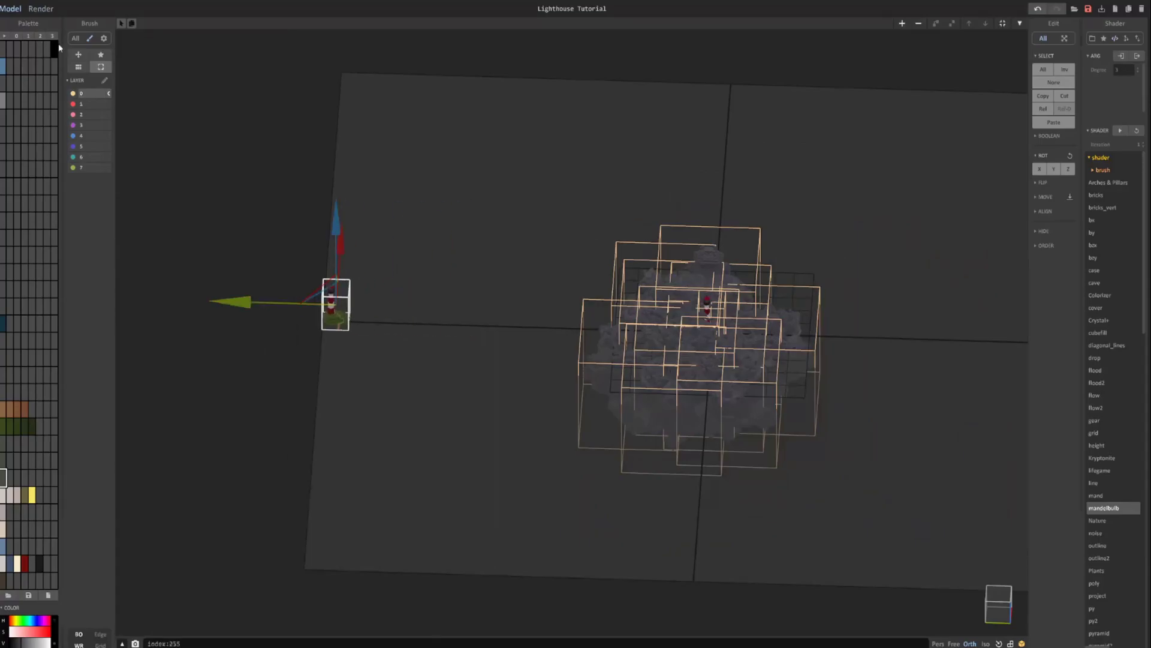
click(42, 9)
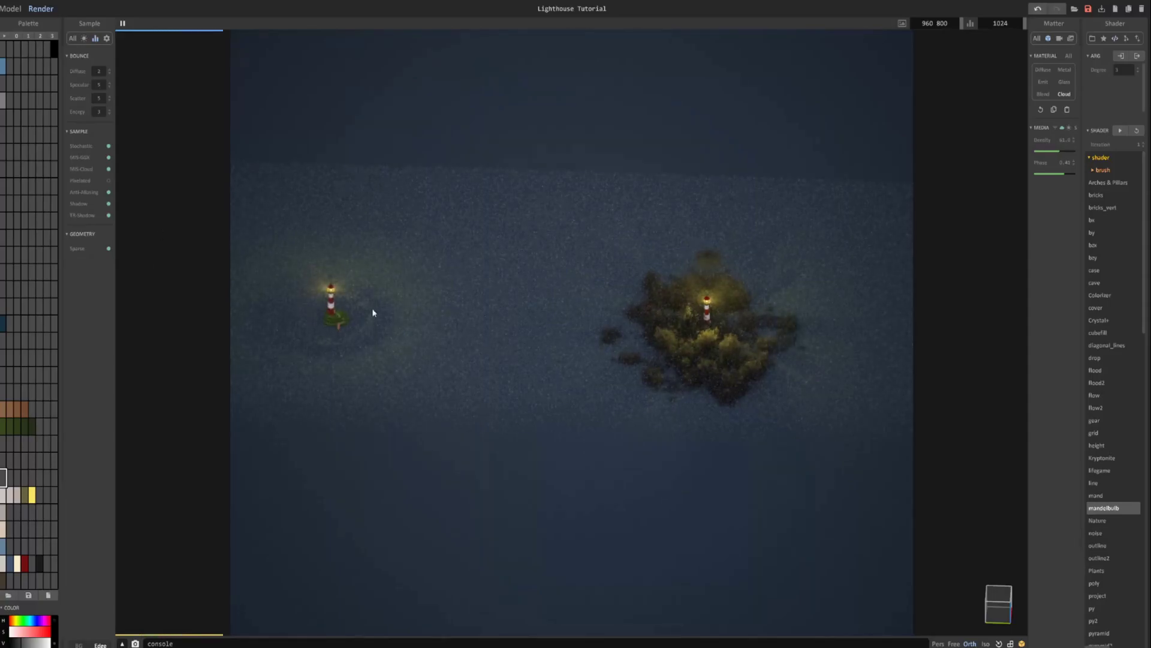
Step: Delete the lighthouse copy outside the clouds and render a closer view of the lighthouse surrounded by mandelbulbs
click(11, 9)
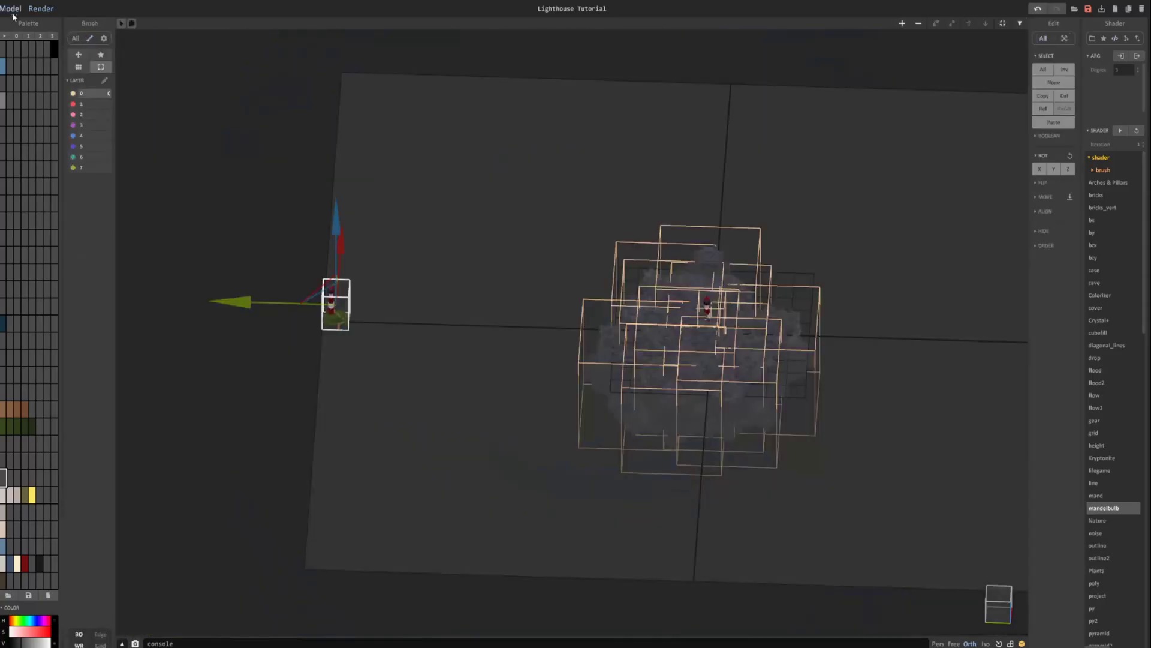
key(Delete)
middle_drag(620, 345, 450, 352)
mouse_move(450, 353)
right_down()
mouse_move(518, 342)
mouse_move(532, 307)
right_up()
scroll(532, 307, up, 4)
scroll(181, 92, up, 5)
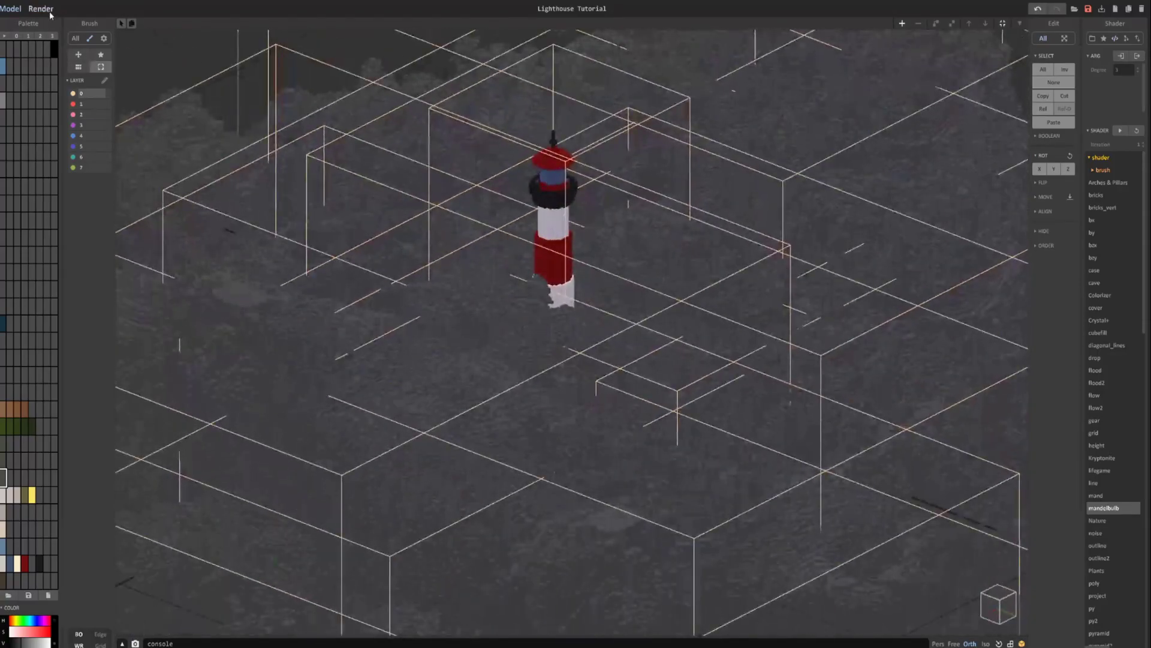
click(48, 10)
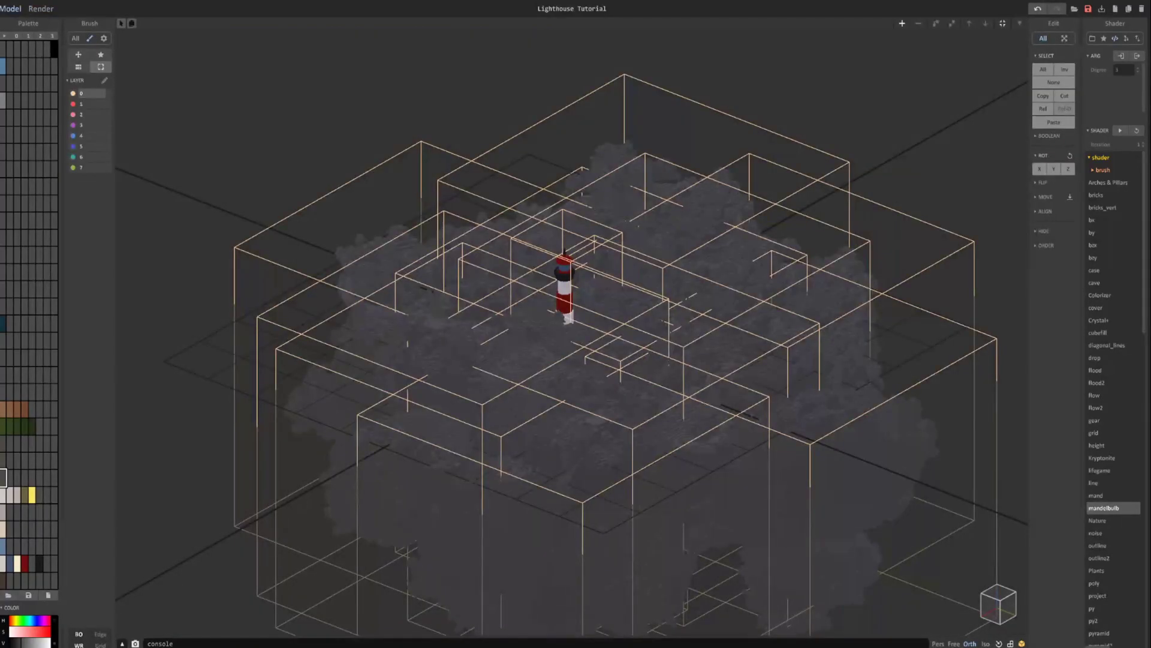
Step: Examine one mandelbulb beside the lighthouse in voxel editing and from the side to judge its hidden lower part
double_click(455, 348)
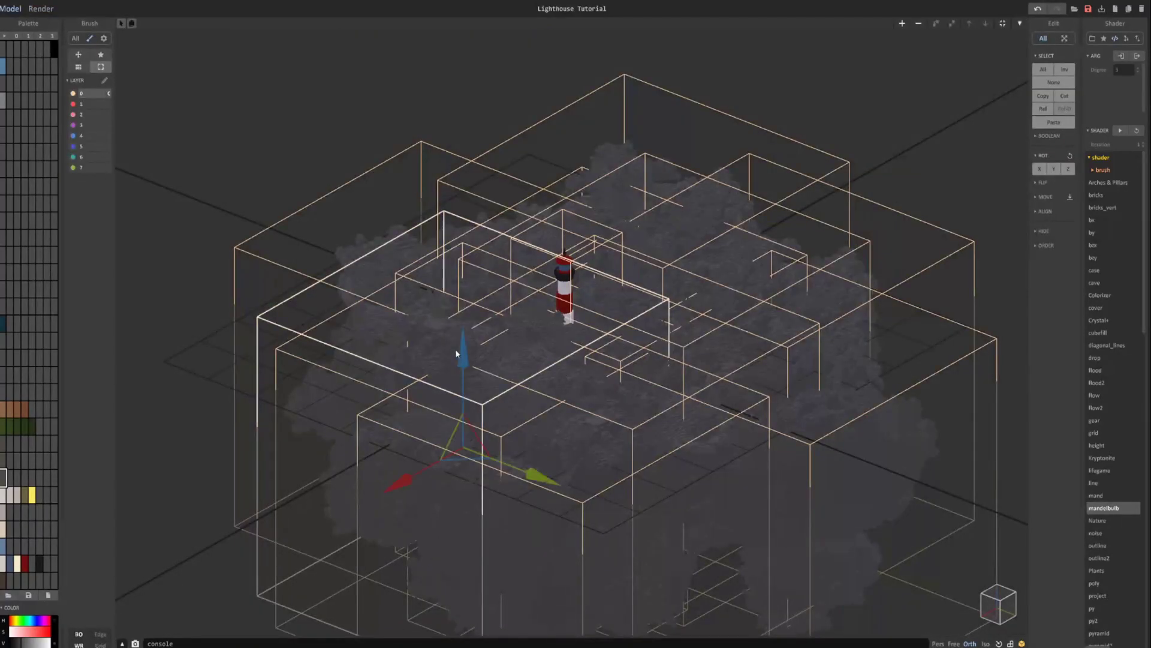
right_drag(447, 362, 398, 370)
middle_drag(398, 370, 458, 372)
scroll(458, 371, up, 3)
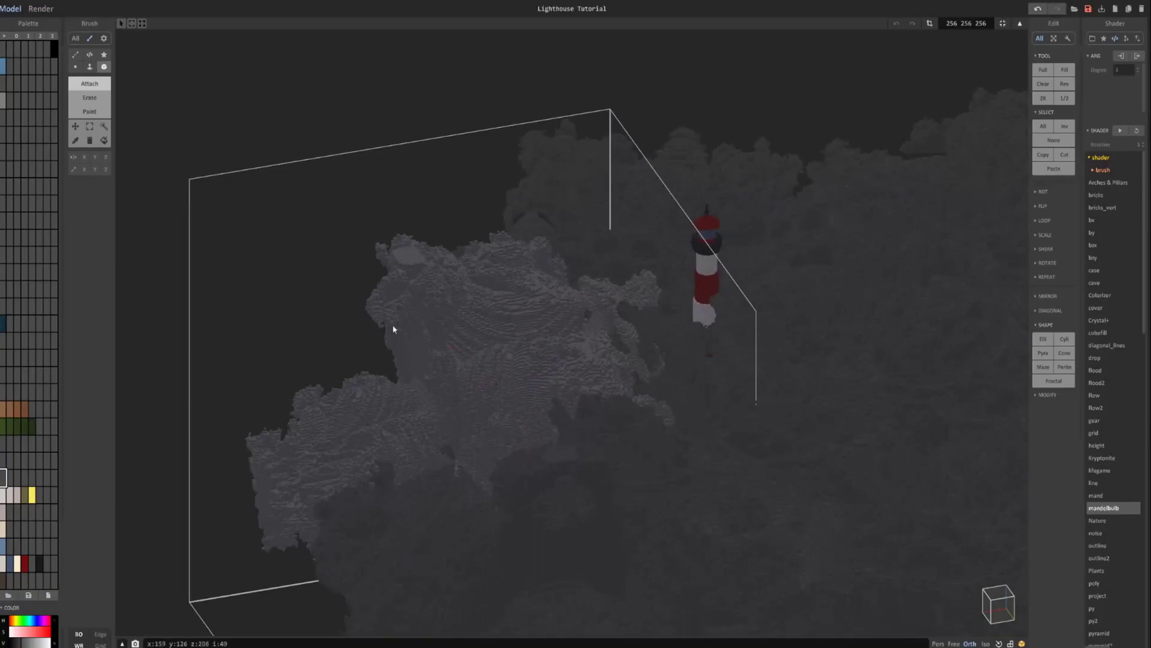
mouse_move(393, 326)
right_down()
mouse_move(408, 290)
mouse_move(510, 286)
right_up()
scroll(472, 290, down, 2)
scroll(517, 355, down, 3)
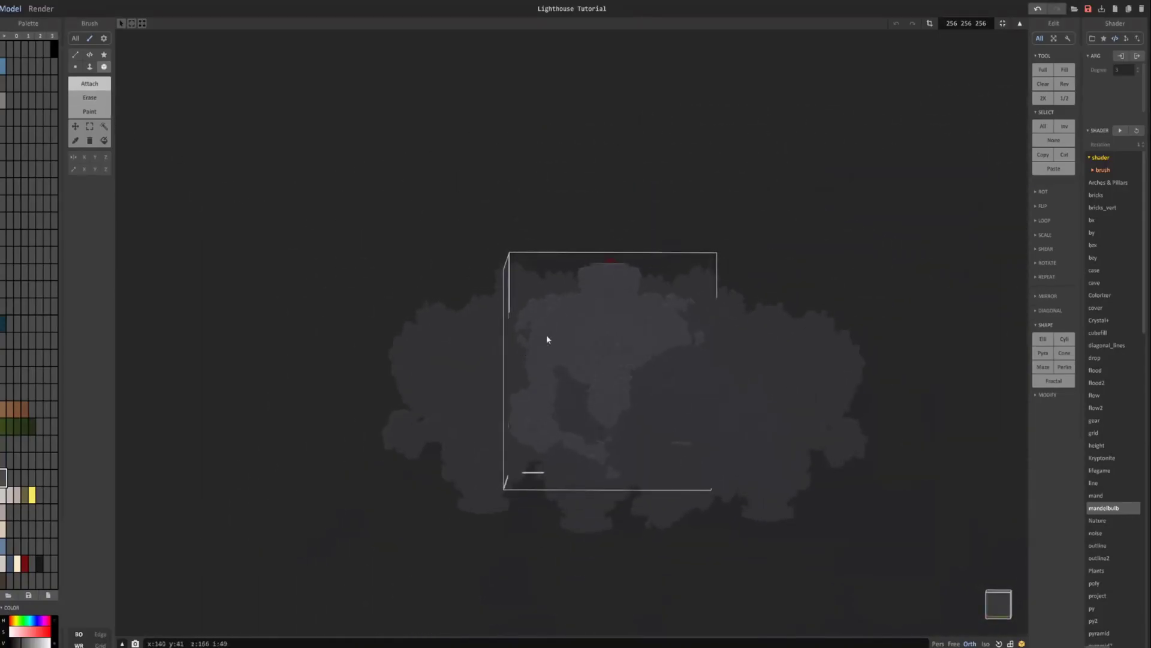
key(Tab)
right_drag(714, 279, 714, 270)
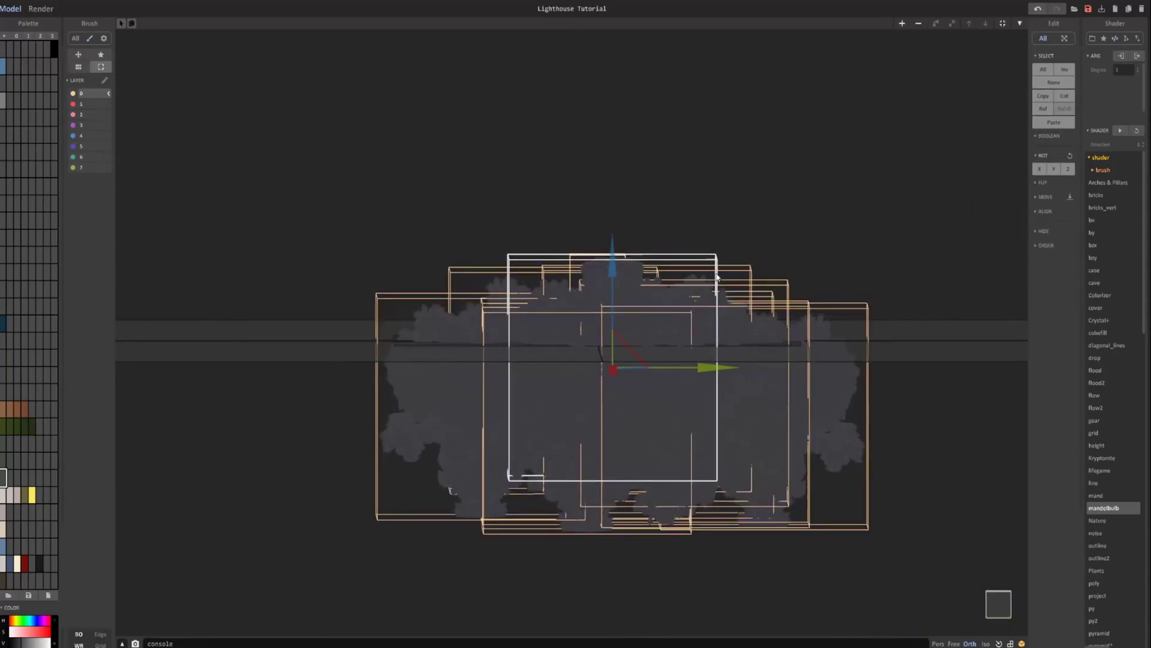
Step: In a flat side view, select the lower part of the chosen mandelbulb's voxels and delete it
click(1000, 606)
scroll(723, 475, down, 2)
scroll(704, 388, up, 4)
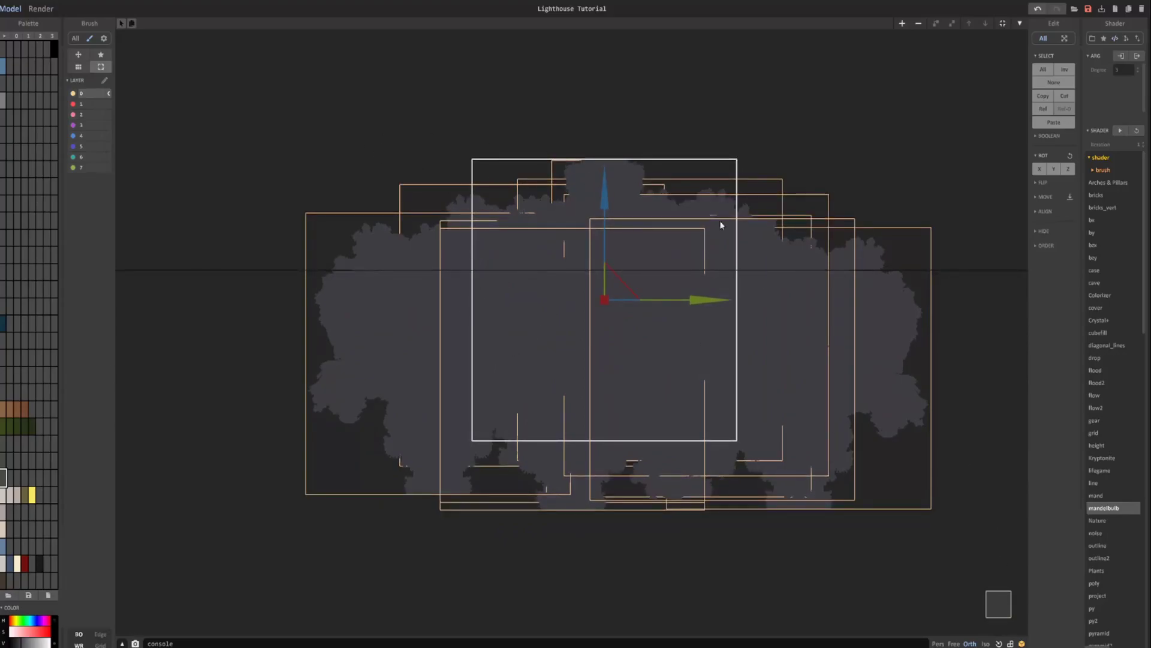
scroll(514, 357, up, 1)
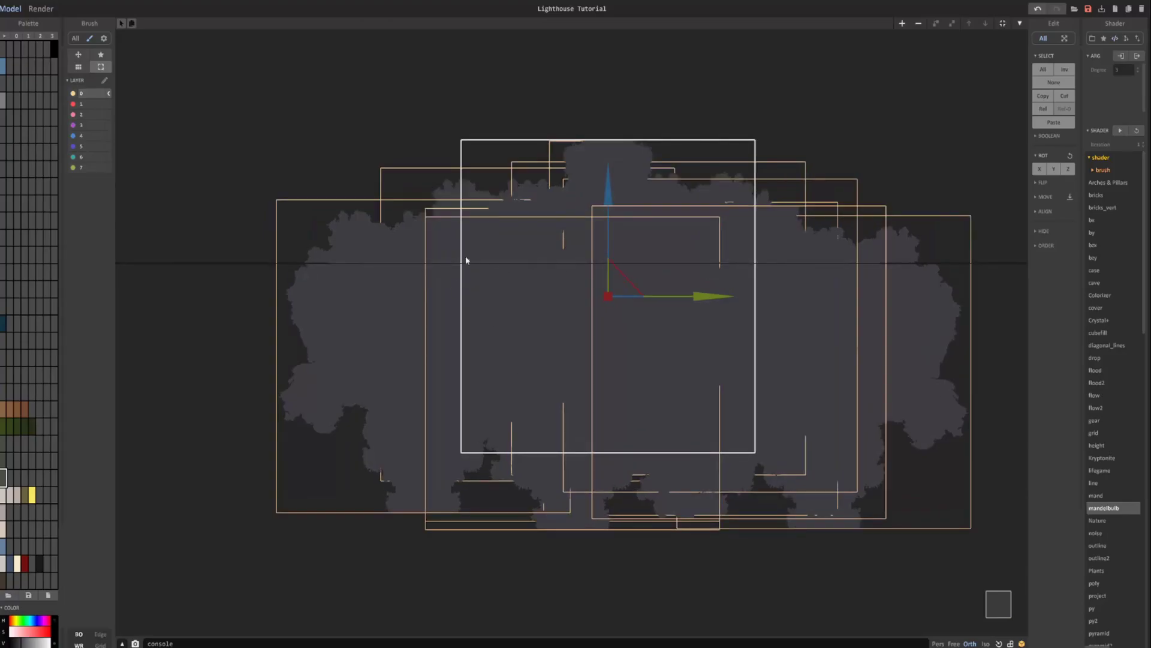
key(Tab)
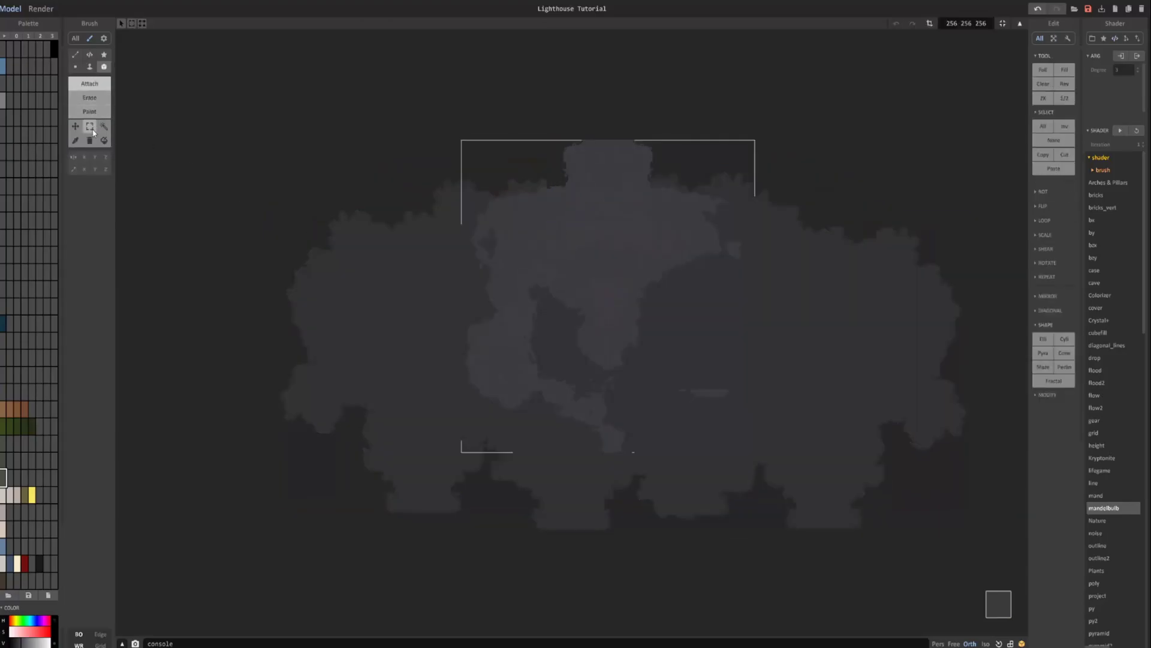
drag(425, 239, 1023, 547)
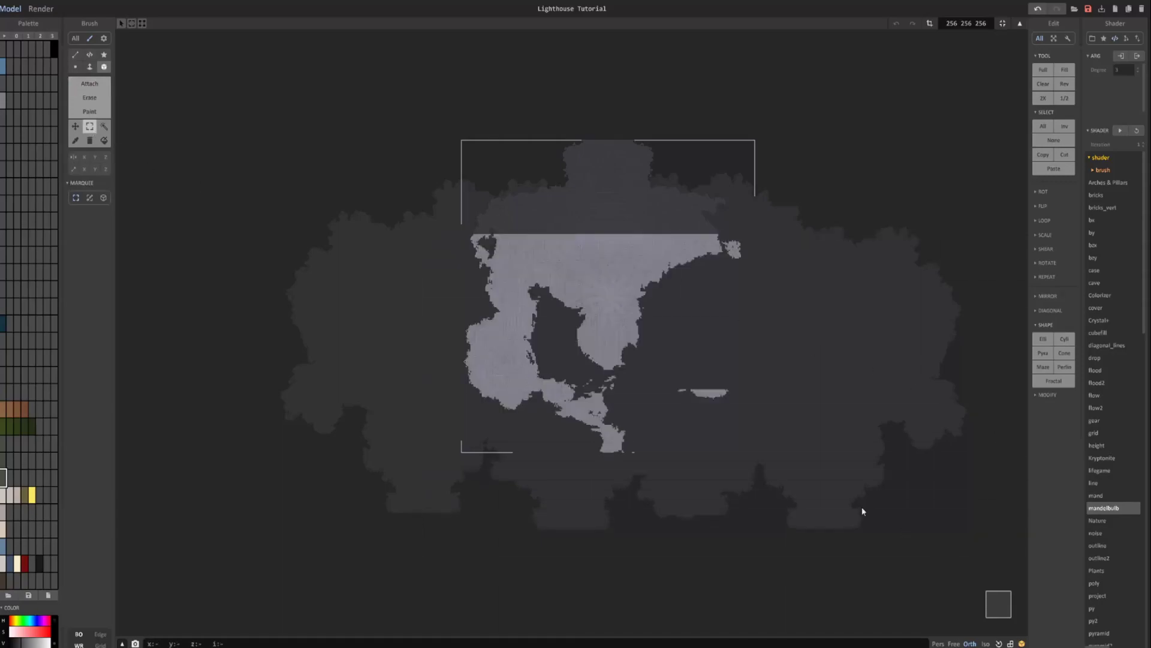
drag(385, 282, 908, 502)
key(Delete)
Step: Delete another strip of voxels along the mandelbulb's cut underside and fit the object's bounds to the remaining voxels
drag(485, 293, 886, 402)
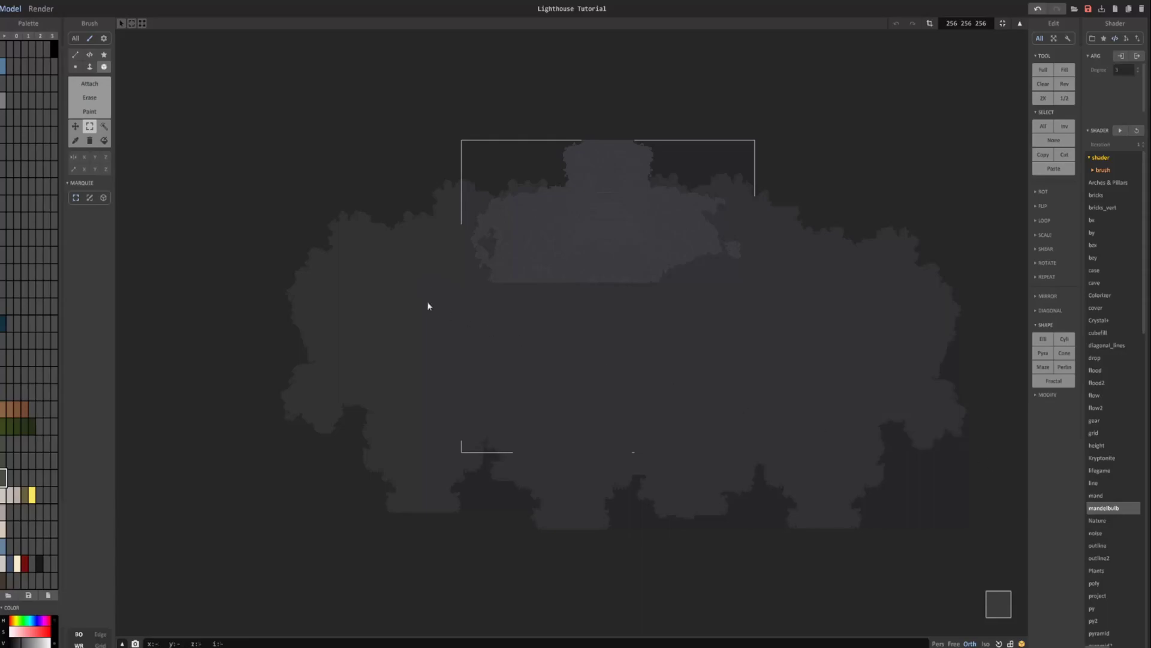
drag(441, 290, 978, 408)
drag(427, 259, 944, 393)
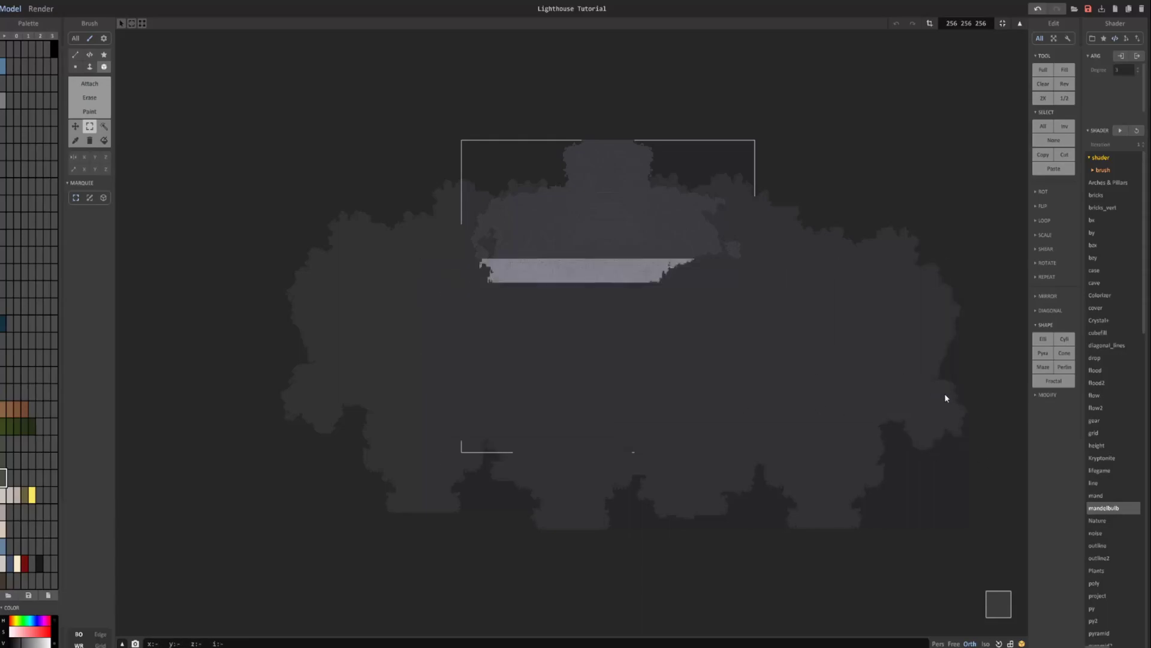
key(Delete)
click(1002, 24)
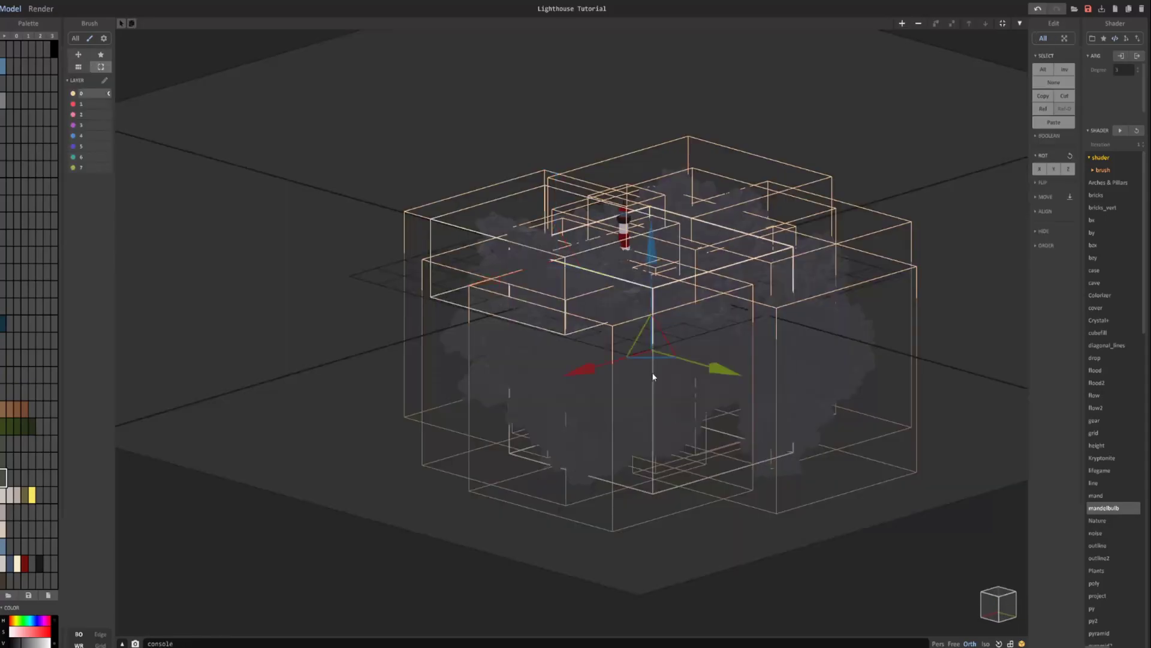
Step: Edit a neighbouring mandelbulb from the side, delete its voxels below the same cut height, and fit its bounds
double_click(652, 377)
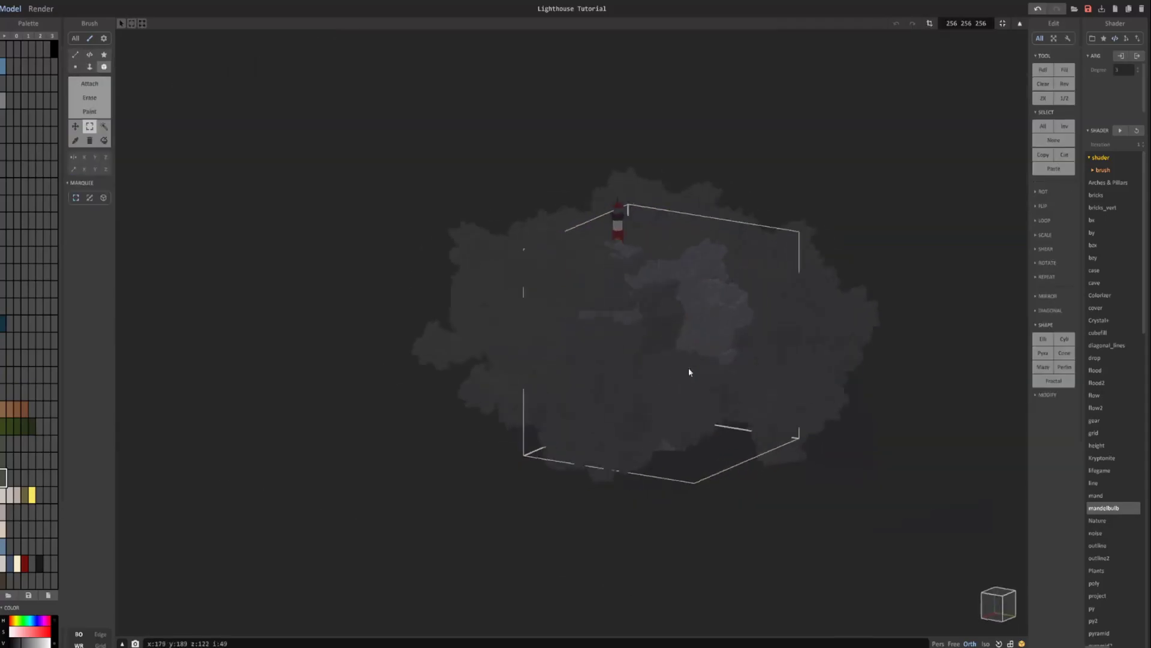
click(997, 610)
scroll(584, 367, up, 3)
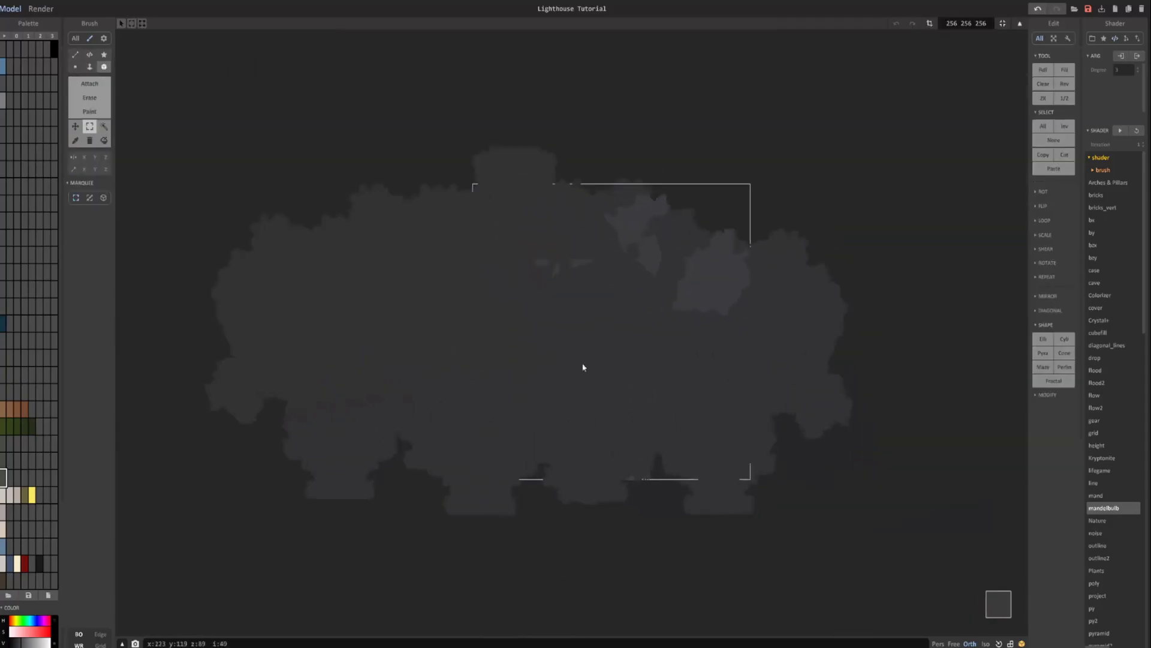
drag(466, 278, 938, 563)
key(Delete)
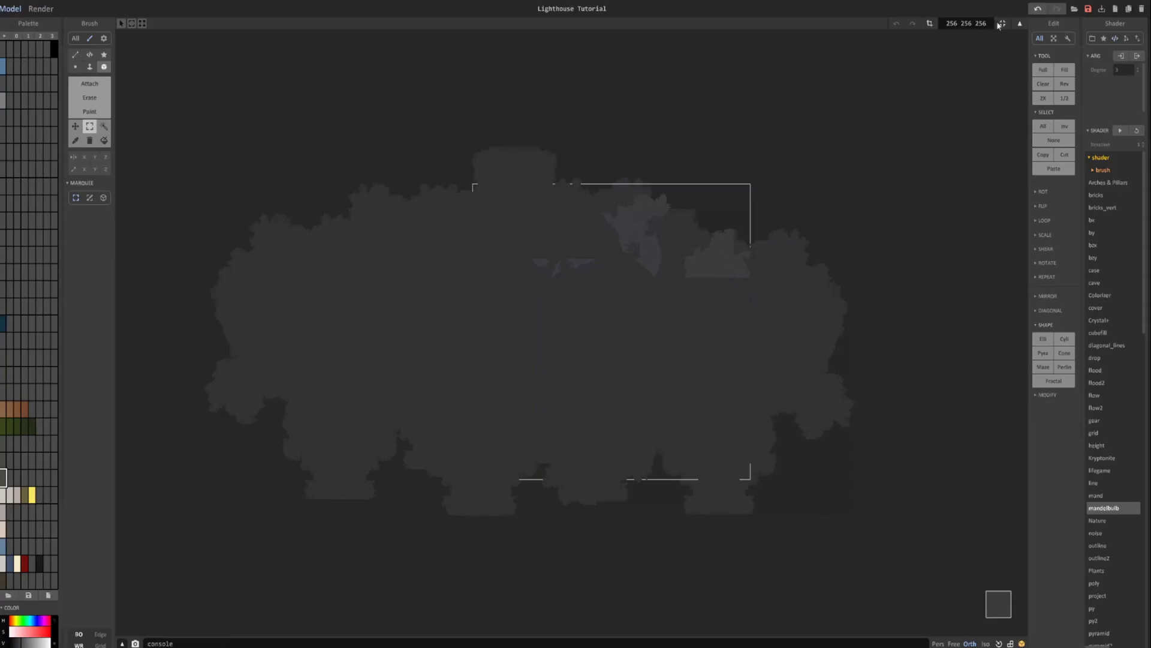
click(1002, 23)
Step: Trim away the lower part of the outermost mandelbulb on the positive Y side and fit its bounds
right_drag(740, 282, 684, 285)
key(Tab)
click(799, 321)
key(Tab)
click(997, 604)
drag(599, 300, 980, 563)
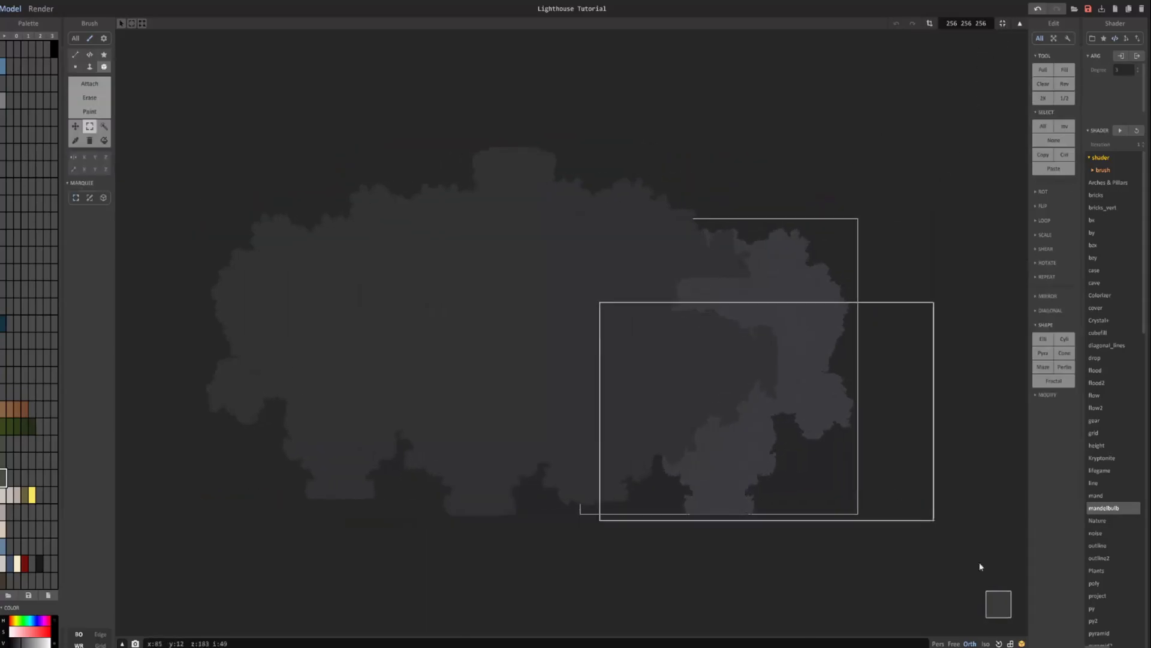
key(Delete)
key(Tab)
key(Tab)
click(1002, 24)
Step: Delete the lower voxels of the mandelbulb just inward of the positive Y edge and fit its bounds
key(Tab)
click(648, 376)
key(Tab)
key(Delete)
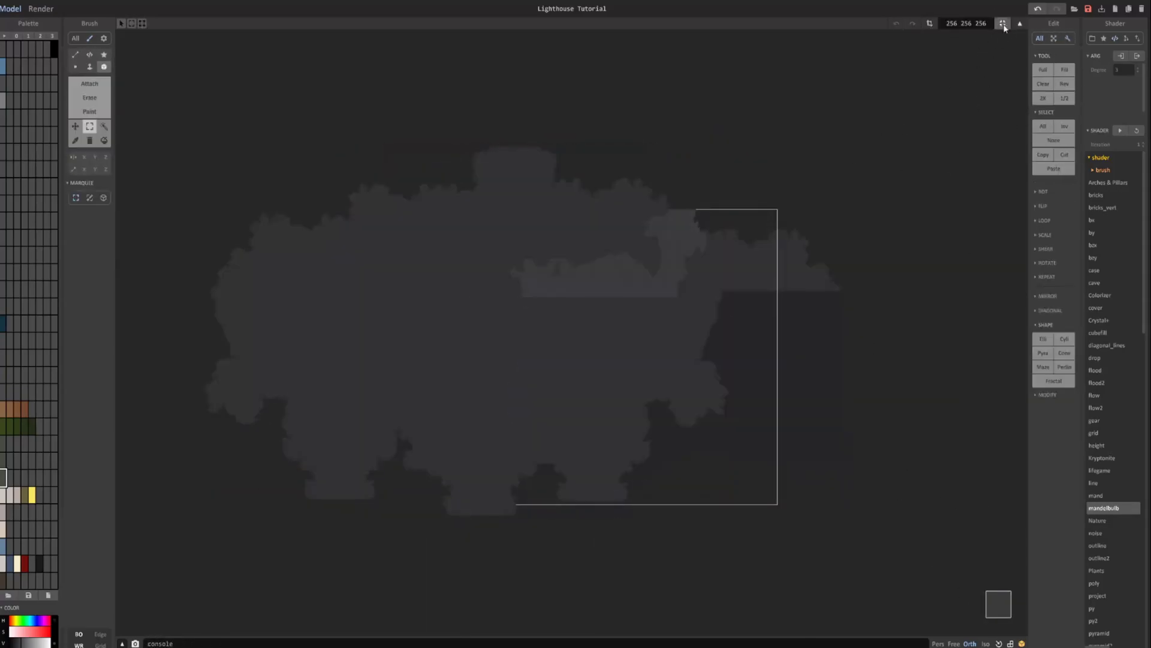
drag(510, 296, 920, 522)
key(Delete)
click(1002, 24)
key(Tab)
Step: Remove the lower voxels of the mandelbulbs in the middle of the formation and fit their bounds
drag(305, 290, 848, 597)
key(Delete)
click(1002, 24)
key(Tab)
click(583, 404)
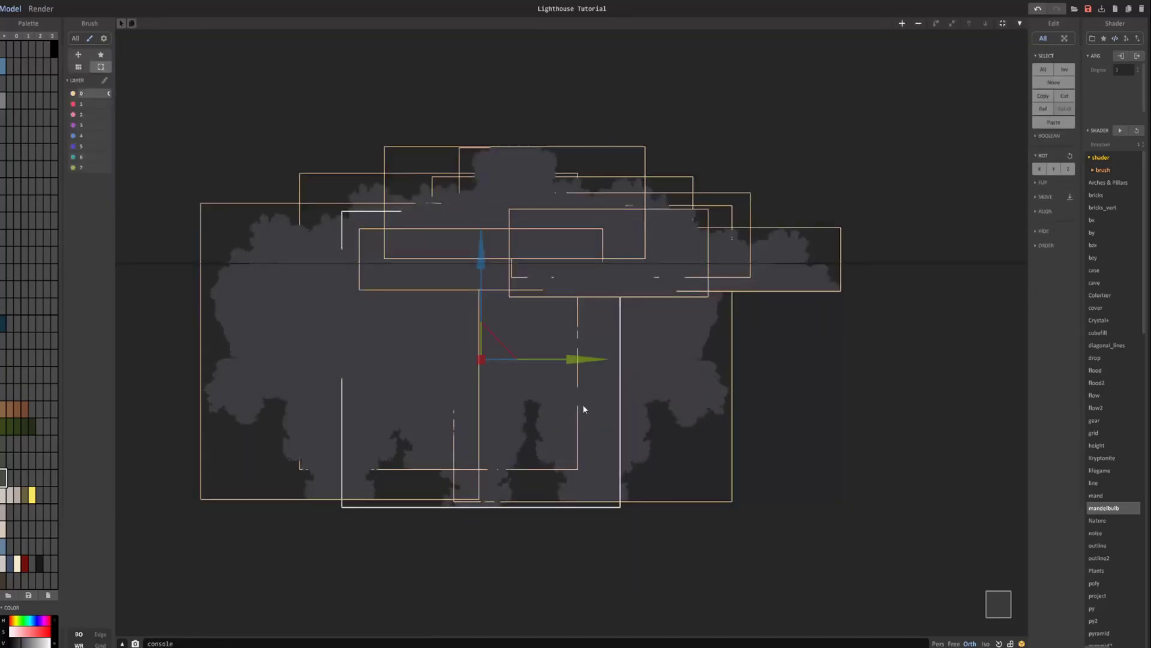
key(Delete)
click(1004, 24)
key(Tab)
Step: Cut off the lower part of the remaining untrimmed mandelbulb and fit its bounds to what is left
double_click(368, 326)
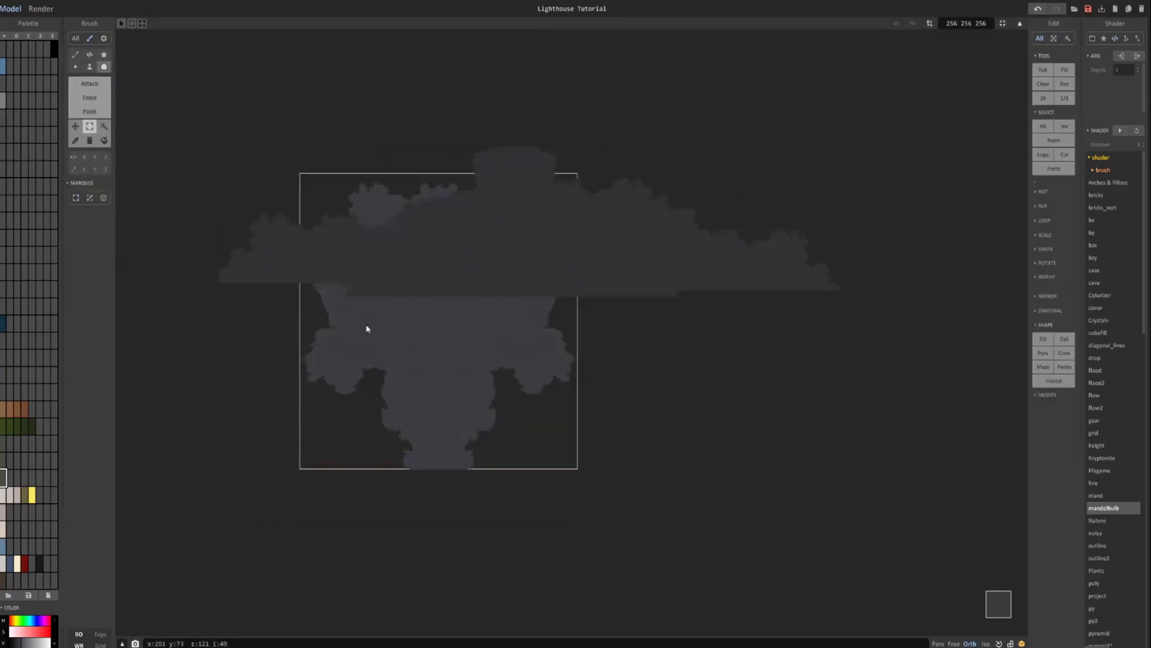
click(1002, 23)
key(Tab)
Step: Select all the trimmed mandelbulbs around the lighthouse, leaving the lighthouse out, and group them into one object
right_drag(714, 372, 609, 432)
middle_drag(609, 431, 596, 521)
scroll(595, 522, up, 2)
right_drag(593, 466, 639, 440)
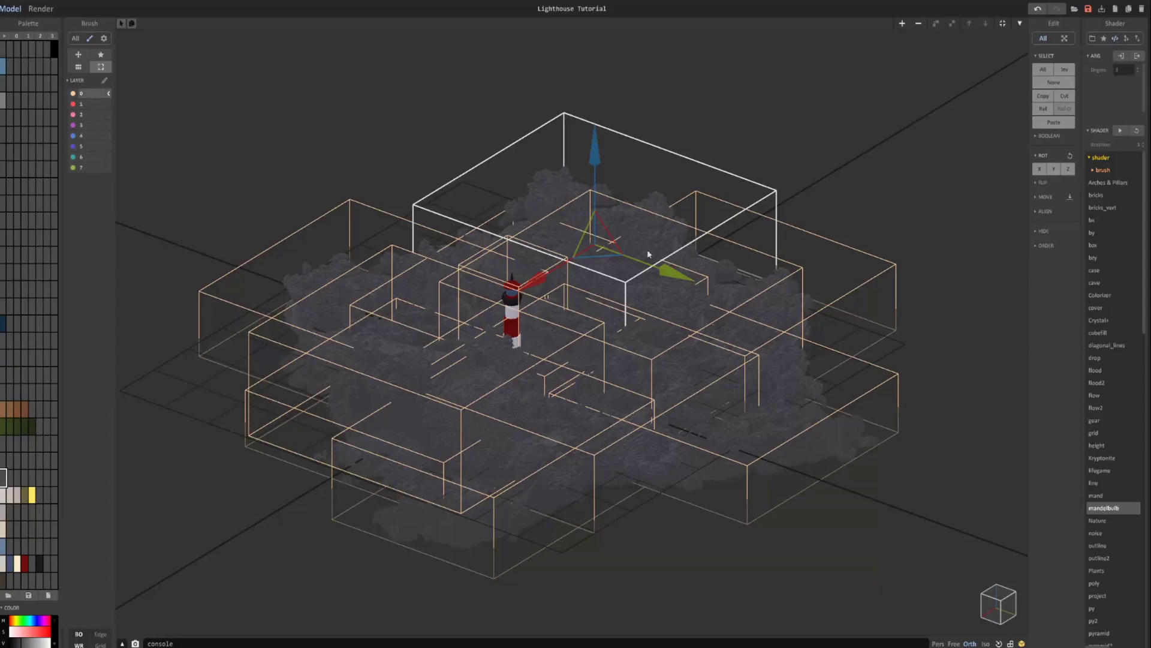
click(781, 281)
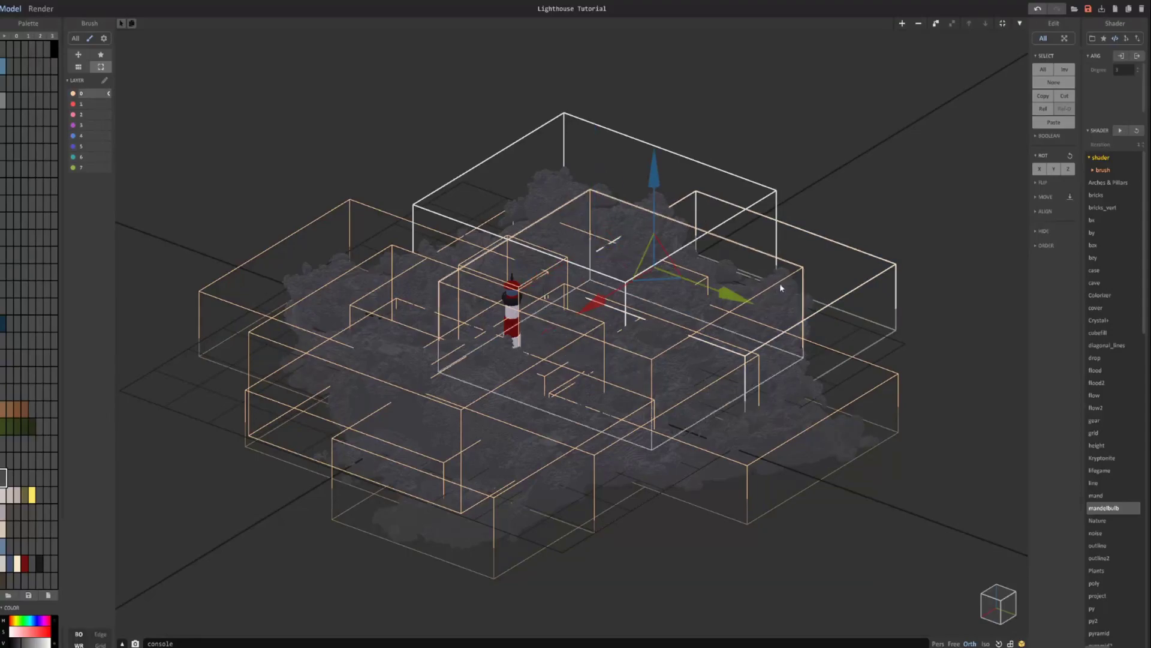
click(694, 399)
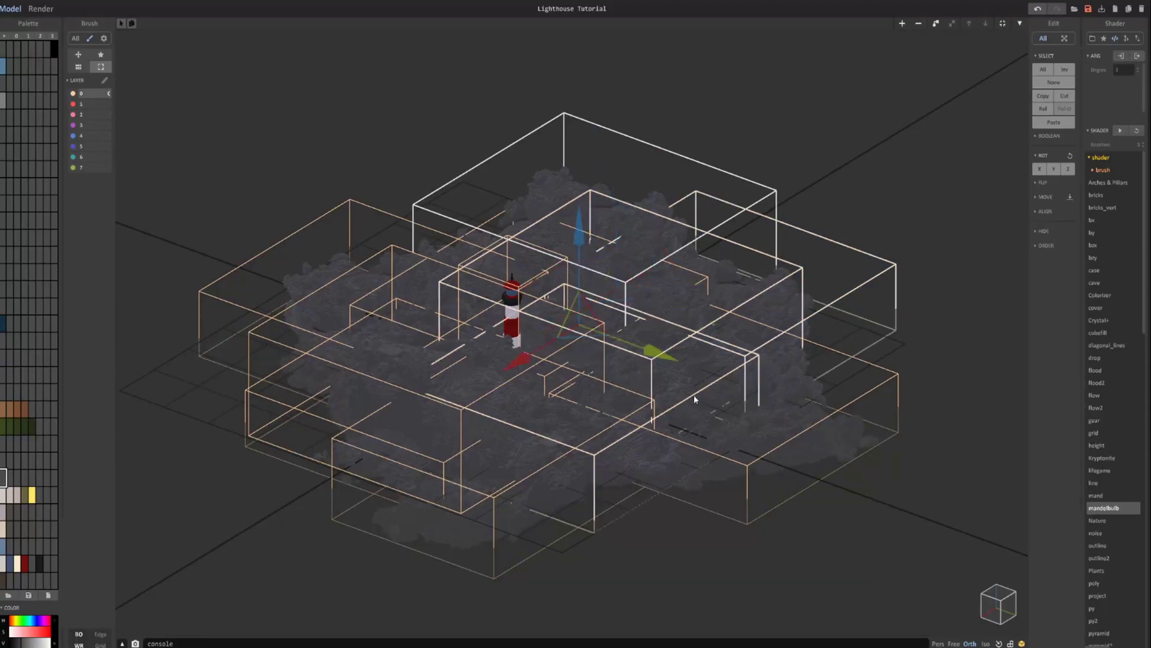
click(753, 468)
click(592, 438)
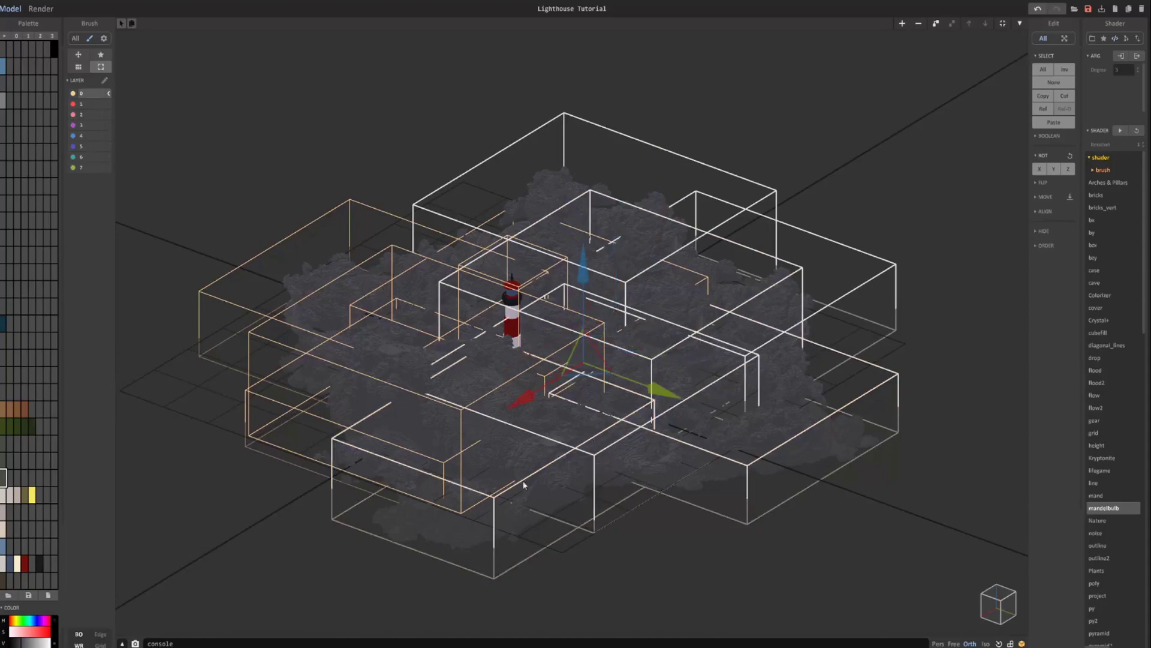
click(319, 310)
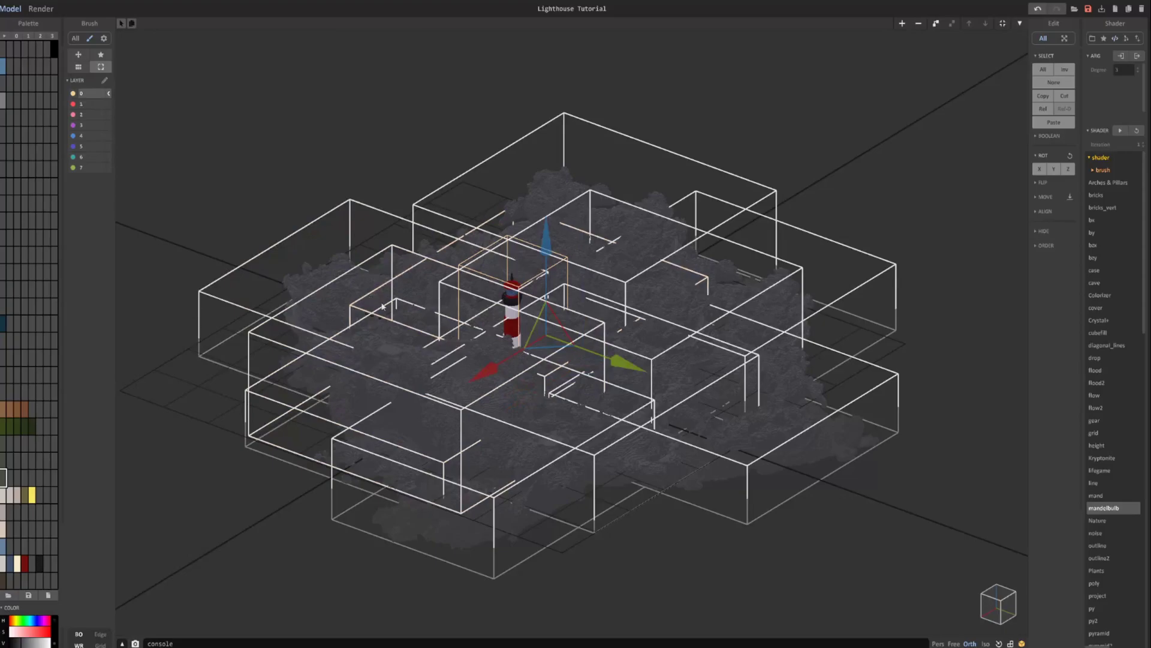
right_drag(365, 293, 441, 325)
key(ctrl+g)
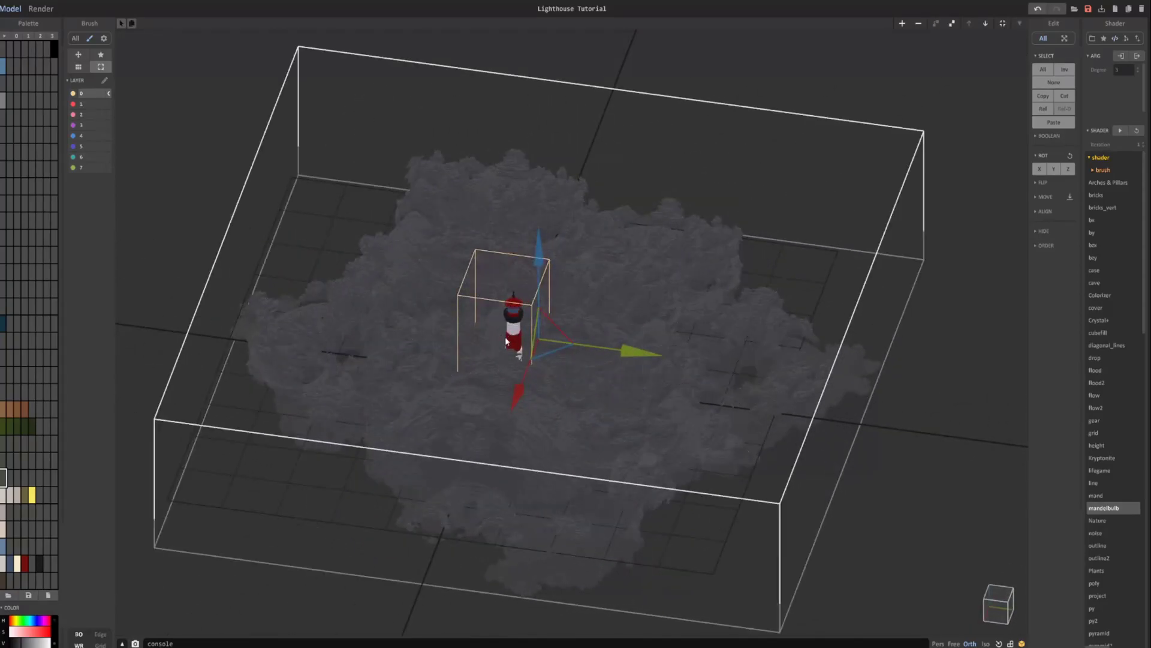
Step: Try moving the mandelbulb group vertically along the Z axis, and undo the move
right_drag(580, 392, 547, 336)
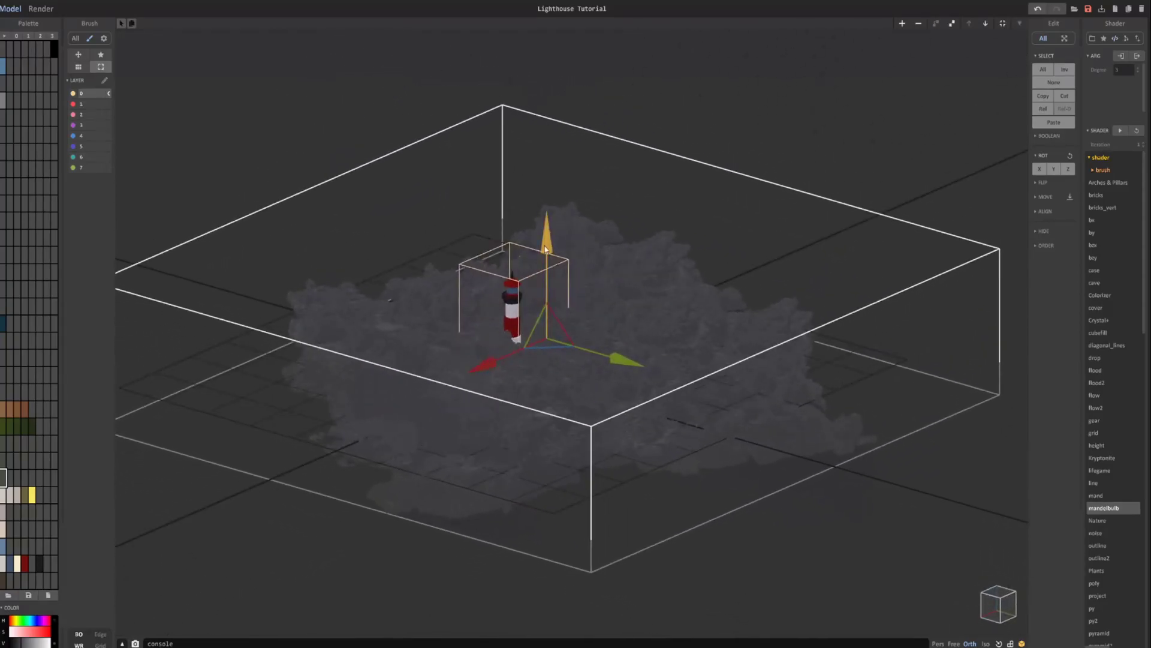
mouse_move(555, 247)
mouse_down()
mouse_move(558, 263)
mouse_move(560, 246)
mouse_up()
right_drag(623, 314, 611, 354)
key(ctrl+z)
scroll(654, 313, down, 1)
middle_drag(550, 356, 761, 408)
right_drag(761, 408, 743, 419)
middle_drag(805, 403, 676, 322)
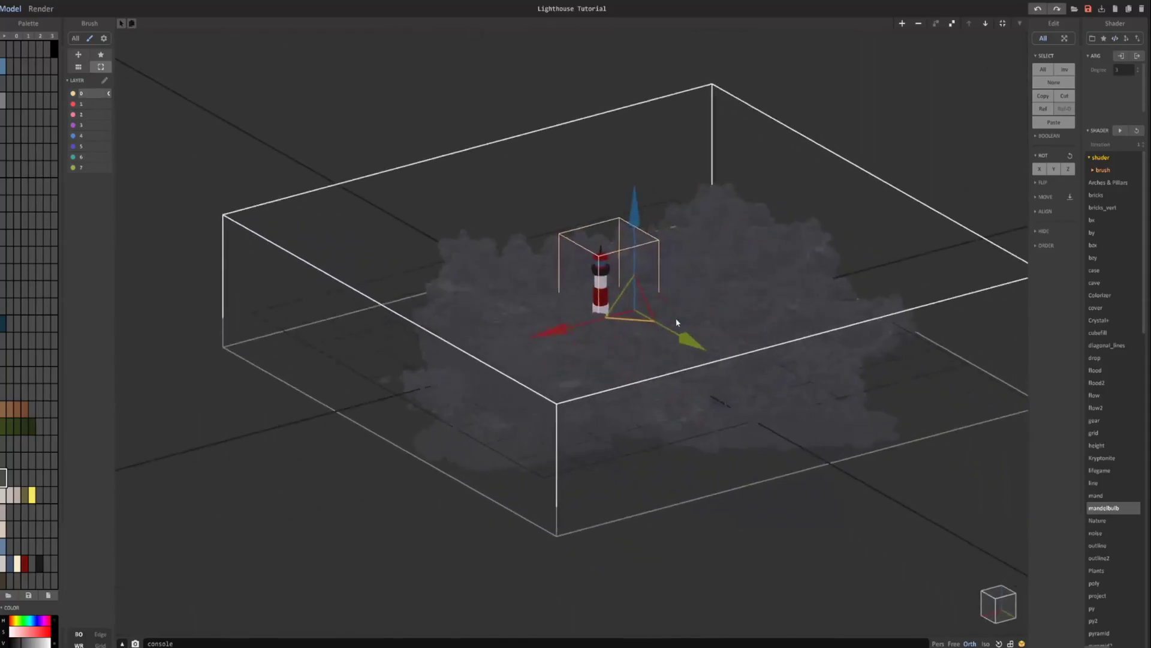
Step: Open the mandelbulb group and enter voxel editing for the mandelbulb in front of the lighthouse
scroll(662, 348, up, 3)
double_click(652, 375)
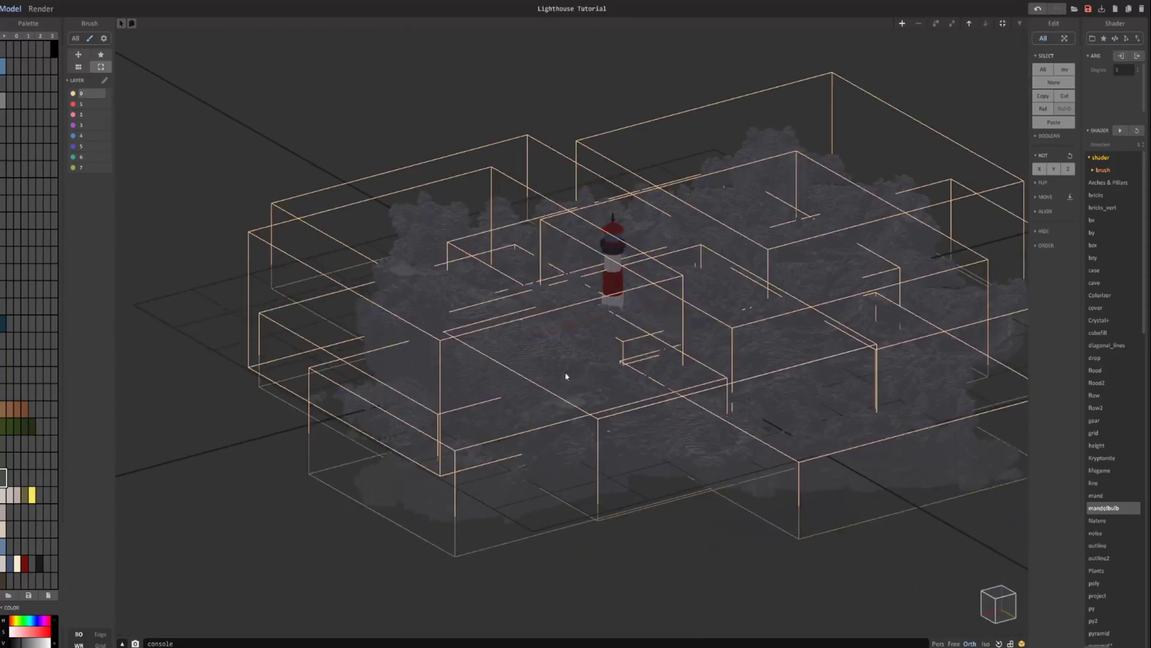
double_click(538, 352)
right_drag(538, 352, 577, 399)
scroll(501, 367, up, 3)
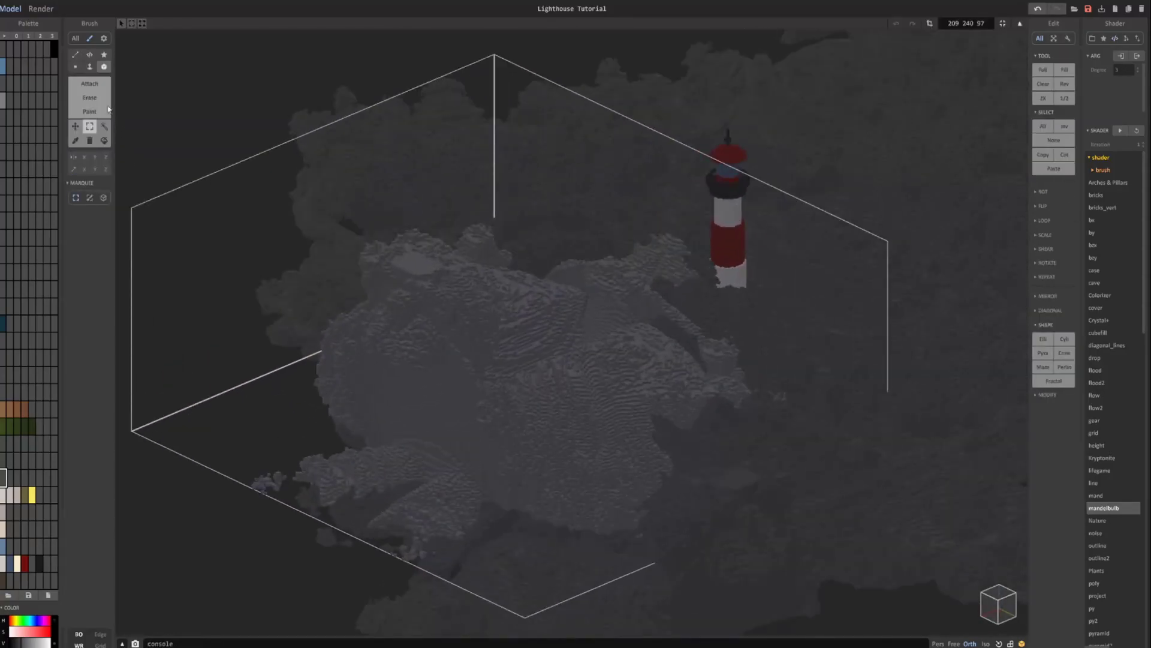
Step: Carve rounded hollows into this mandelbulb with the Voxel brush in Erase mode, using sizes 26 and 18
click(75, 66)
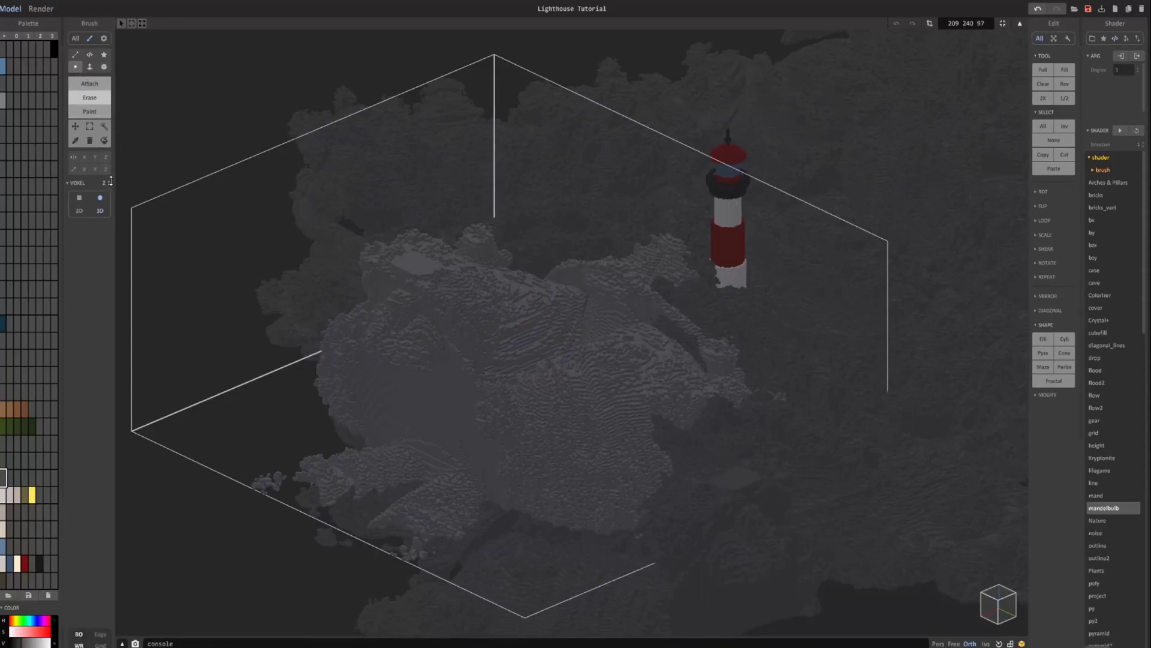
scroll(463, 362, up, 3)
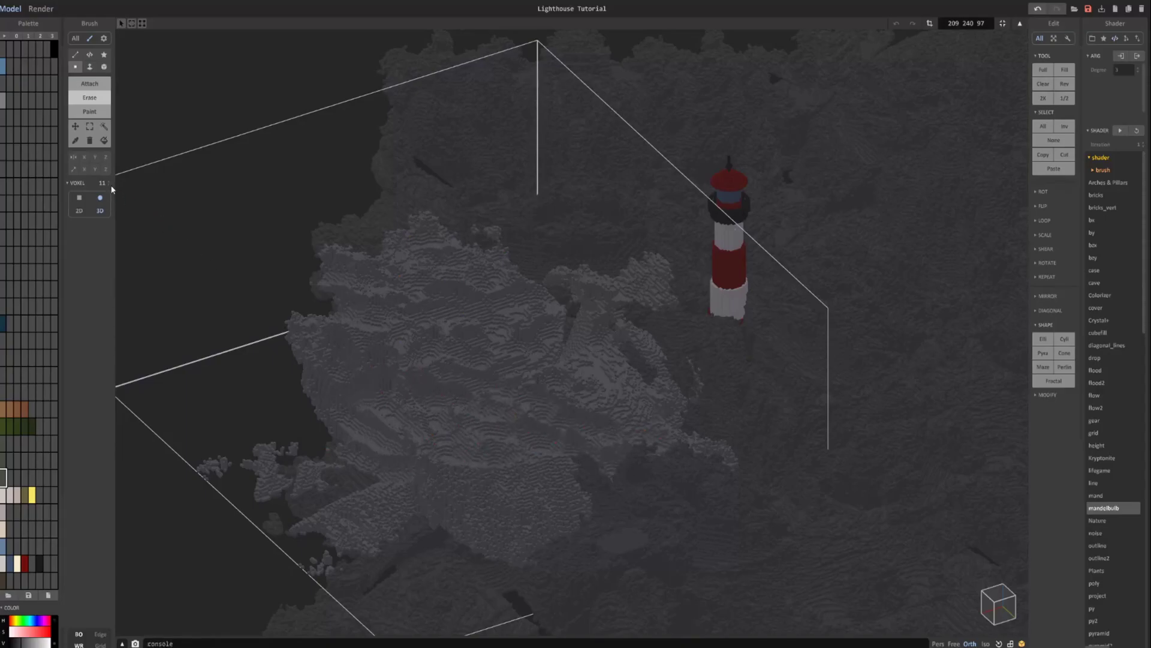
drag(106, 182, 110, 150)
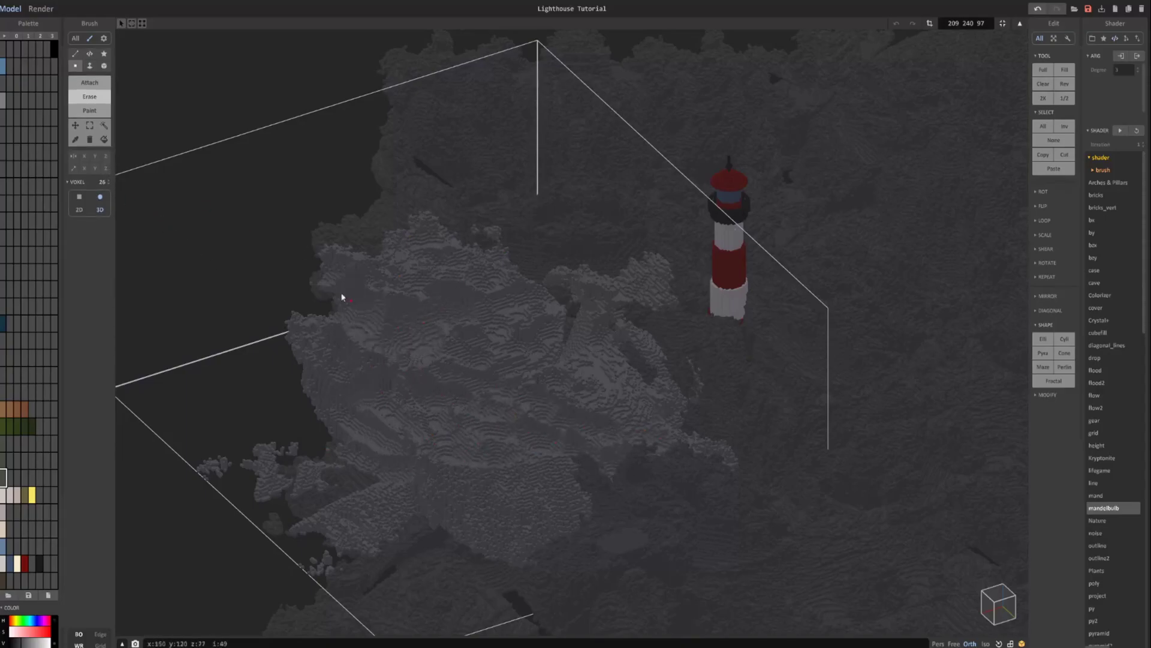
mouse_move(341, 297)
mouse_down()
mouse_move(360, 345)
mouse_move(516, 379)
mouse_move(496, 426)
mouse_up()
mouse_move(534, 441)
right_down()
mouse_move(642, 411)
mouse_move(571, 387)
right_up()
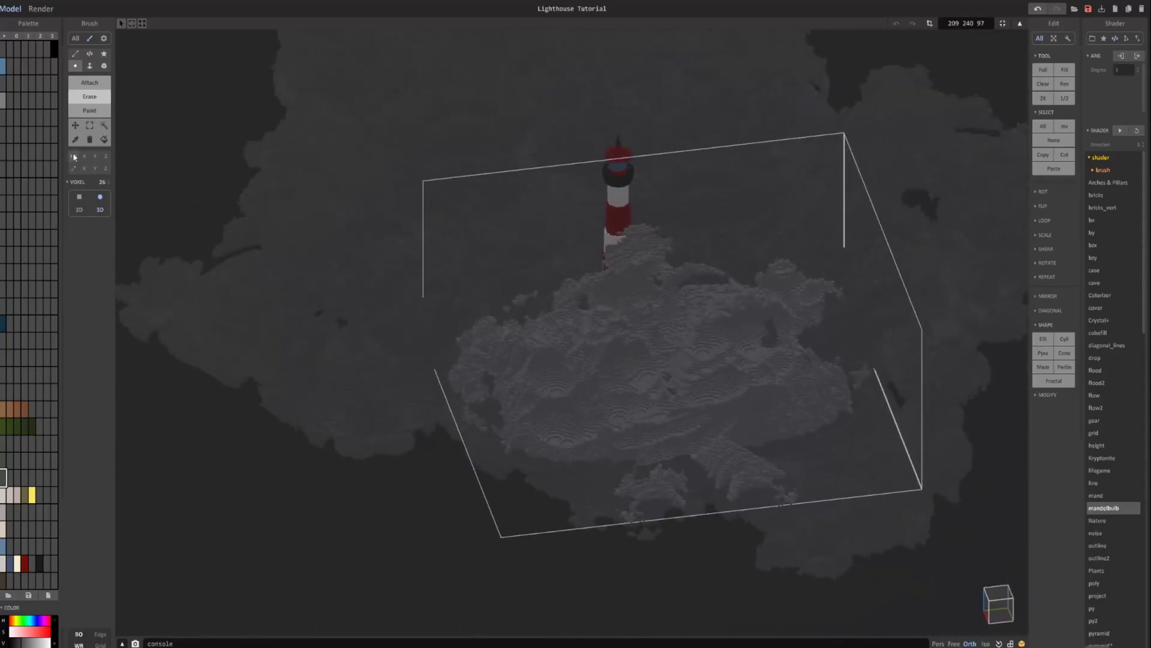
key(ctrl+z)
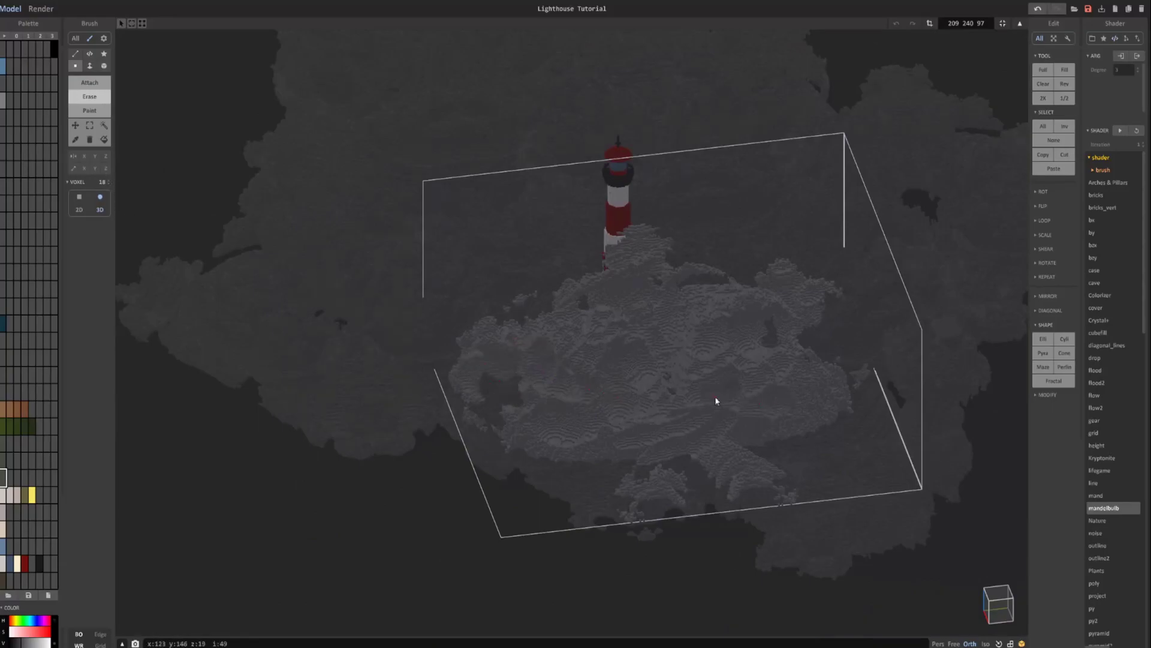
right_drag(718, 398, 675, 427)
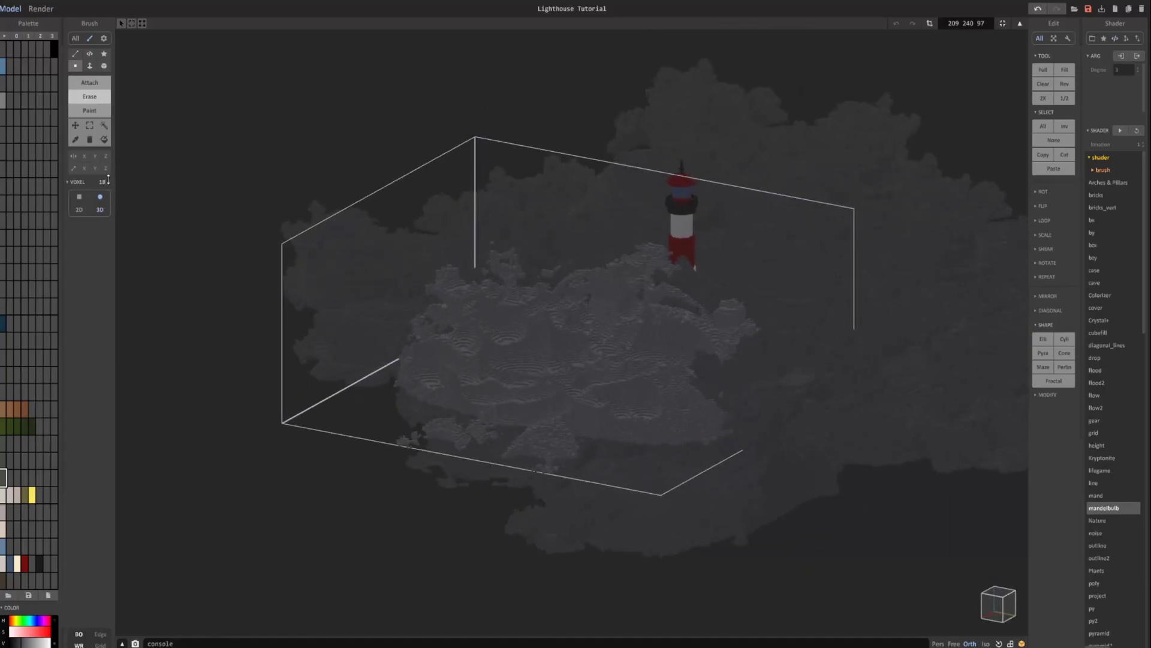
Step: Reduce the Erase brush to size 14 and carve hollows into the neighbouring mandelbulb
scroll(599, 360, down, 2)
right_drag(677, 329, 604, 416)
key(Tab)
click(717, 422)
key(Tab)
middle_drag(717, 421, 569, 383)
scroll(571, 383, up, 2)
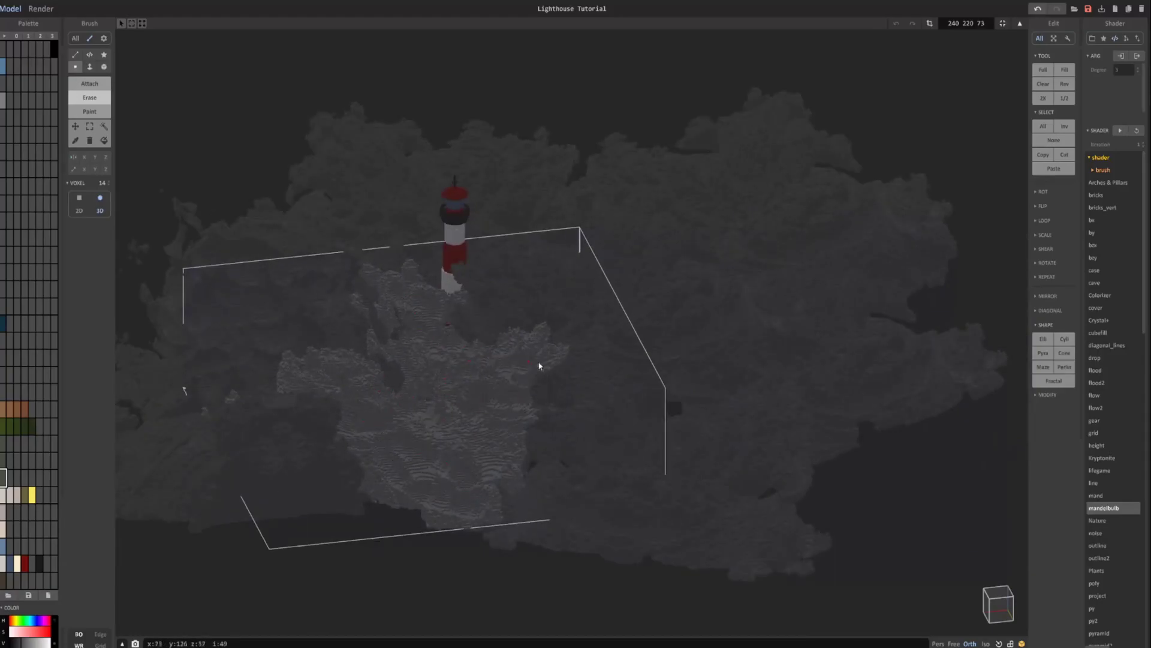
Step: Go through the adjacent mandelbulbs around the front and side of the formation and erase hollows in them at brush size 14
key(Tab)
right_drag(683, 429, 630, 423)
click(699, 370)
key(Tab)
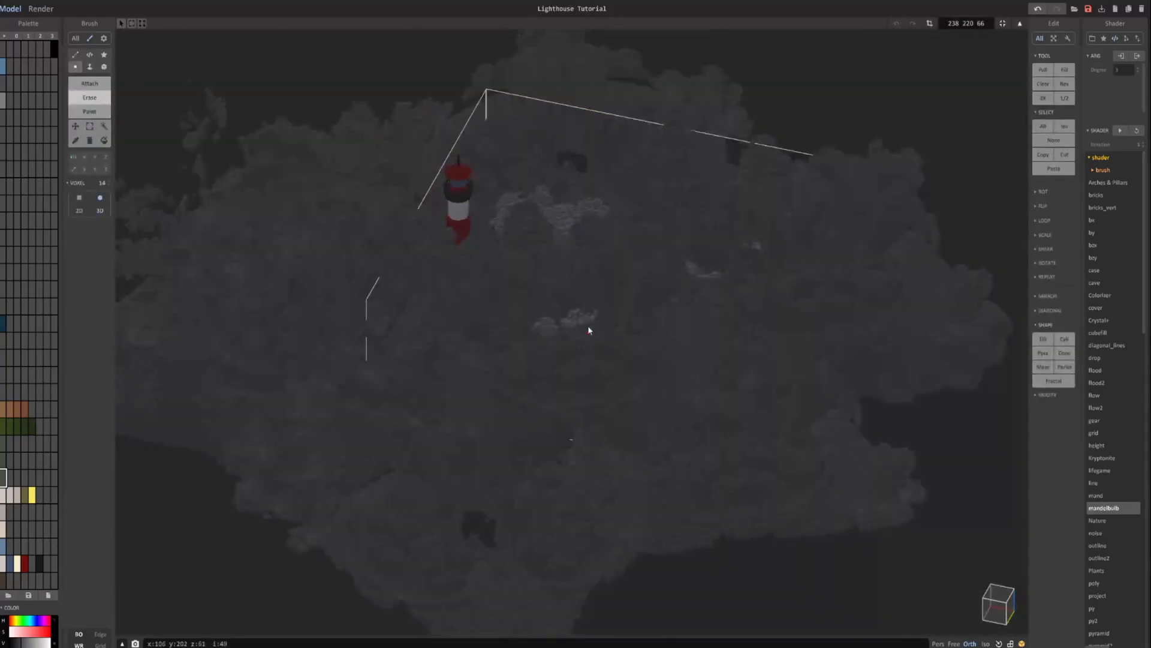
key(Tab)
click(578, 437)
key(Tab)
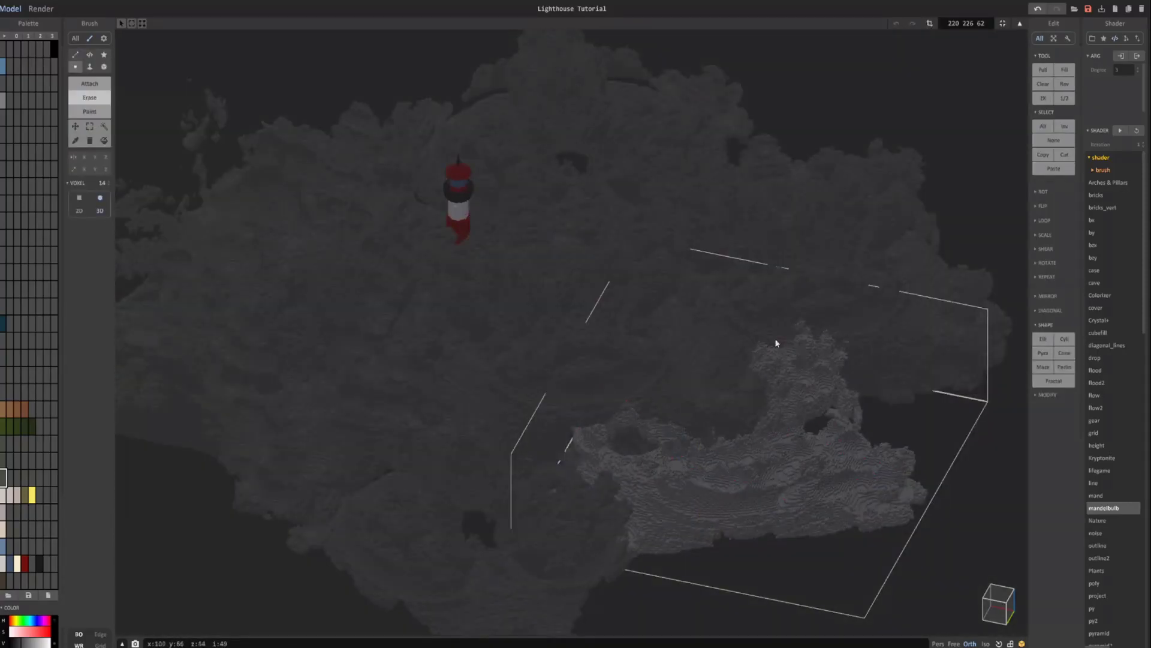
click(814, 421)
key(Tab)
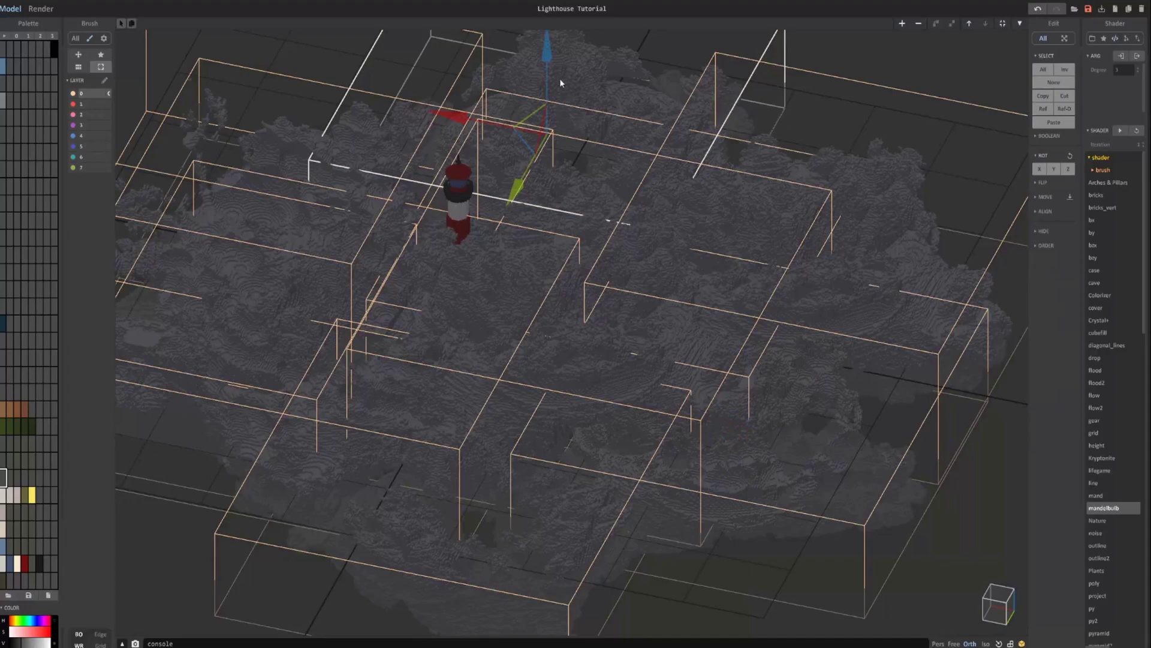
Step: Erase patches from the upper surface of the mandelbulb behind the lighthouse to break up its shape
key(Tab)
right_drag(591, 315, 695, 317)
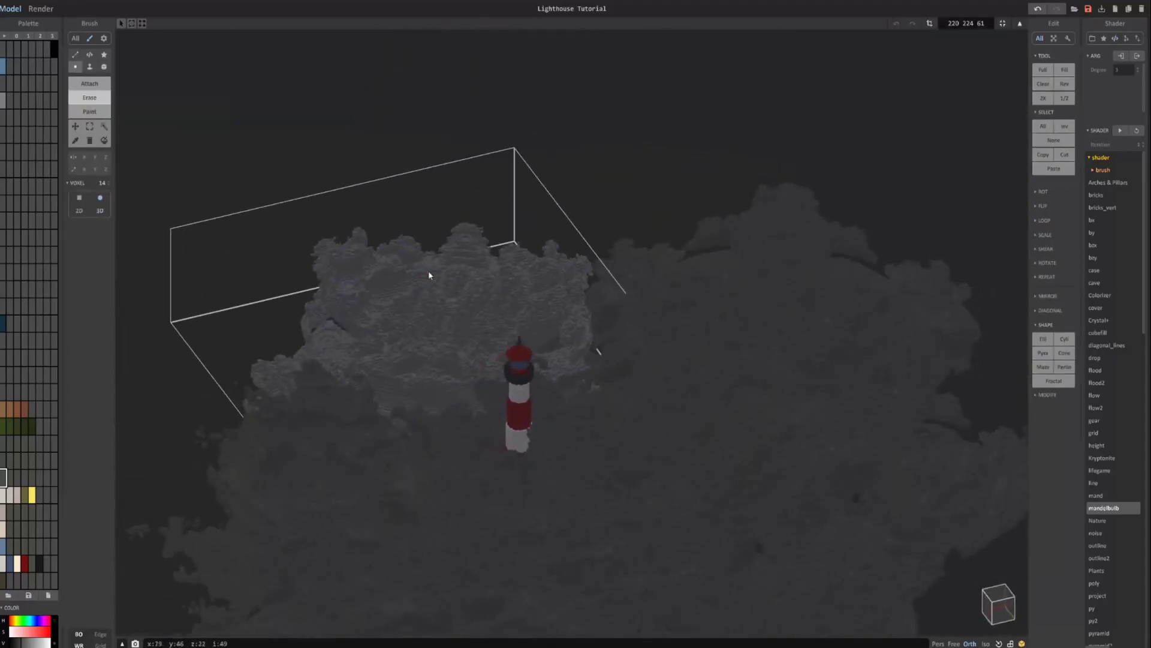
drag(429, 276, 347, 272)
mouse_move(507, 282)
mouse_down()
mouse_move(528, 308)
mouse_move(478, 284)
mouse_move(544, 336)
mouse_move(334, 362)
mouse_up()
right_drag(334, 366, 496, 288)
drag(521, 217, 485, 218)
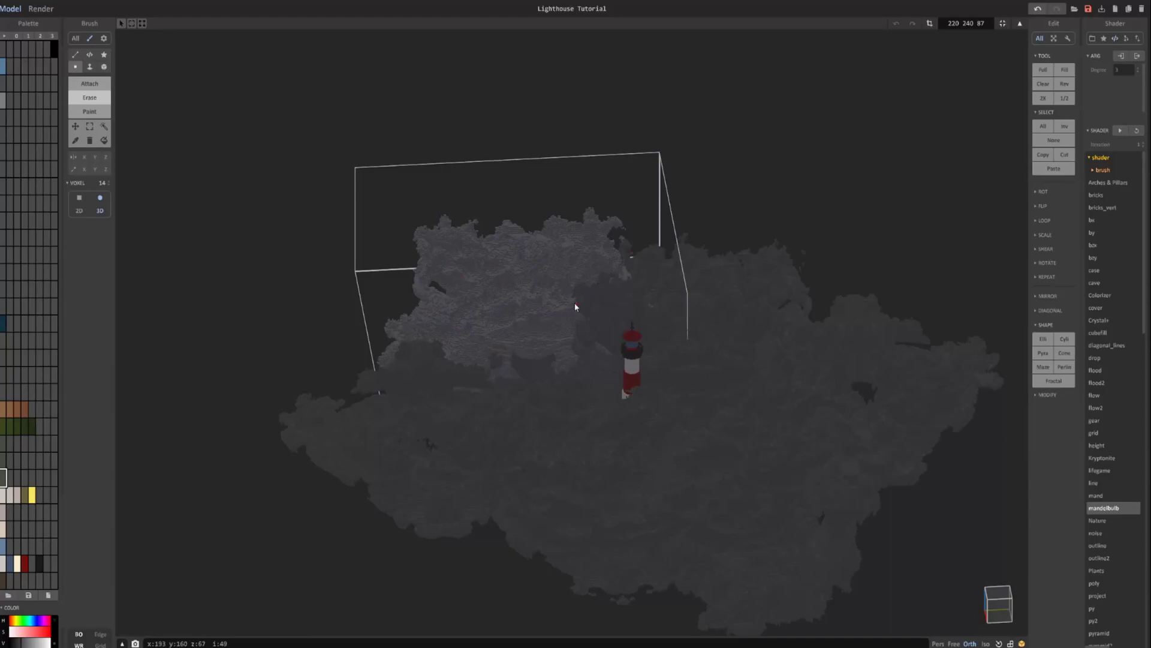
scroll(537, 319, down, 2)
Step: Leave voxel editing and step back out to the whole mandelbulb group
key(Tab)
scroll(469, 333, up, 10)
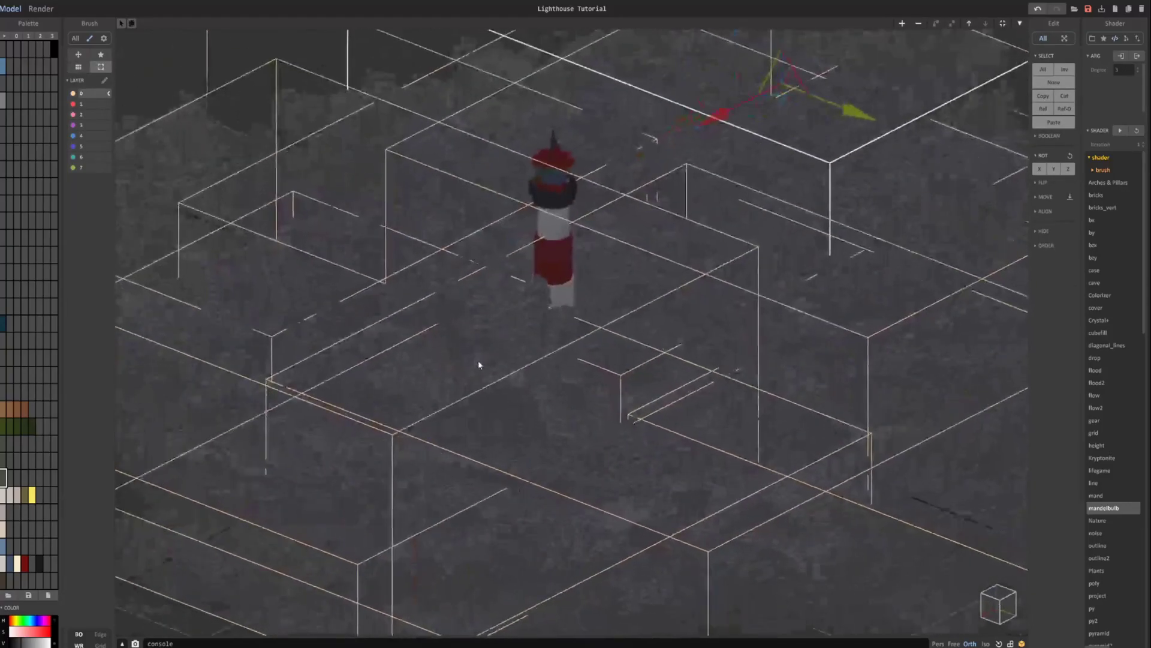
scroll(546, 270, down, 3)
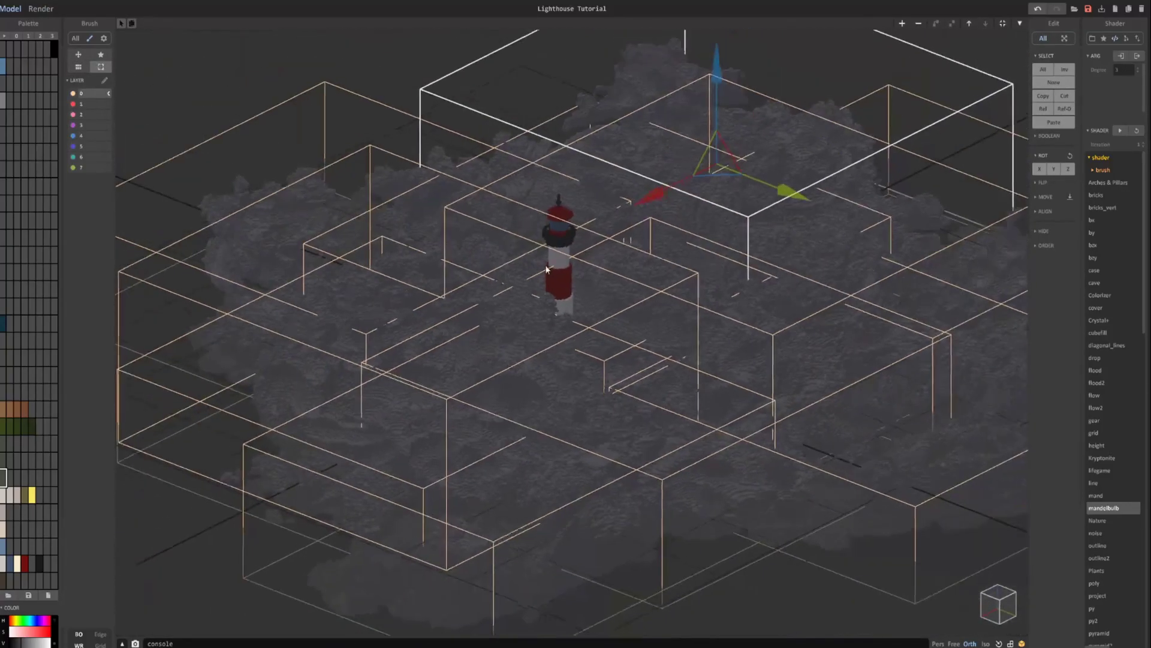
key(Tab)
key(Tab)
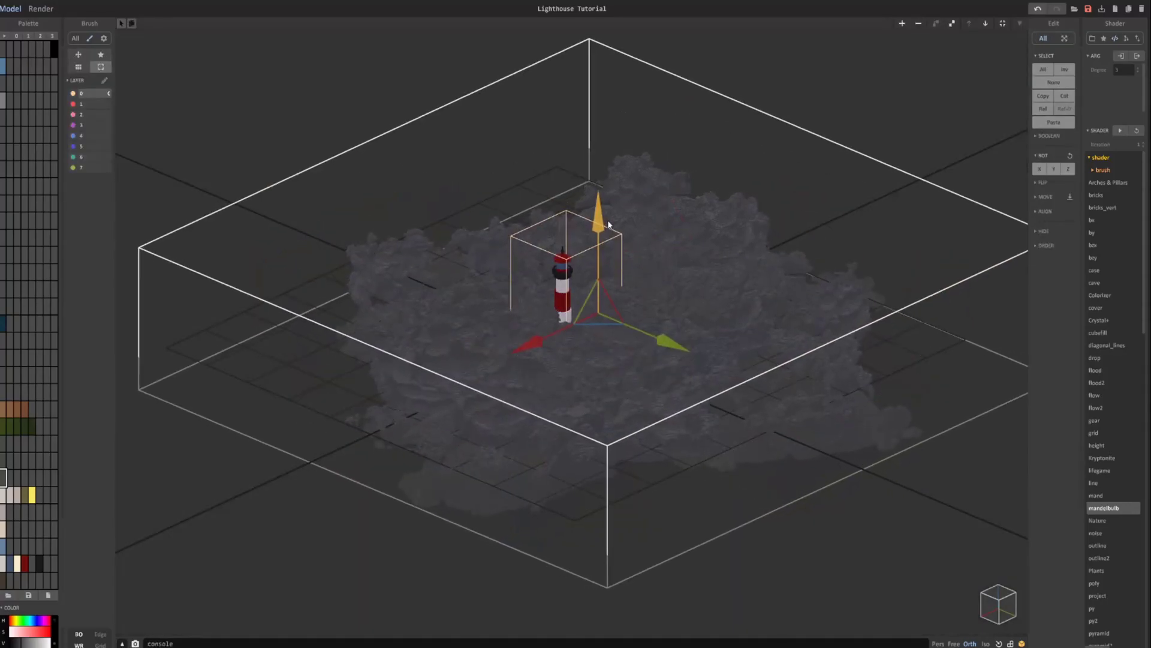
Step: Open the group's contents again and place a copy of the mandelbulb beside the lighthouse across the formation, shifting it along X and Y
right_drag(595, 398, 632, 394)
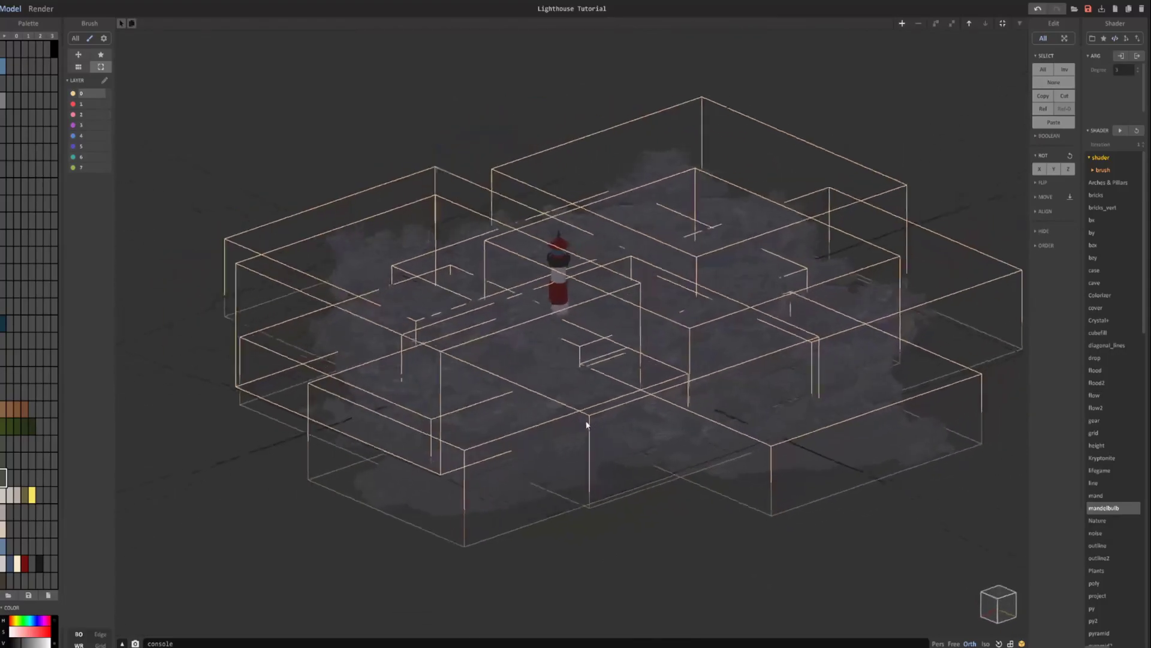
right_drag(586, 425, 628, 322)
click(838, 247)
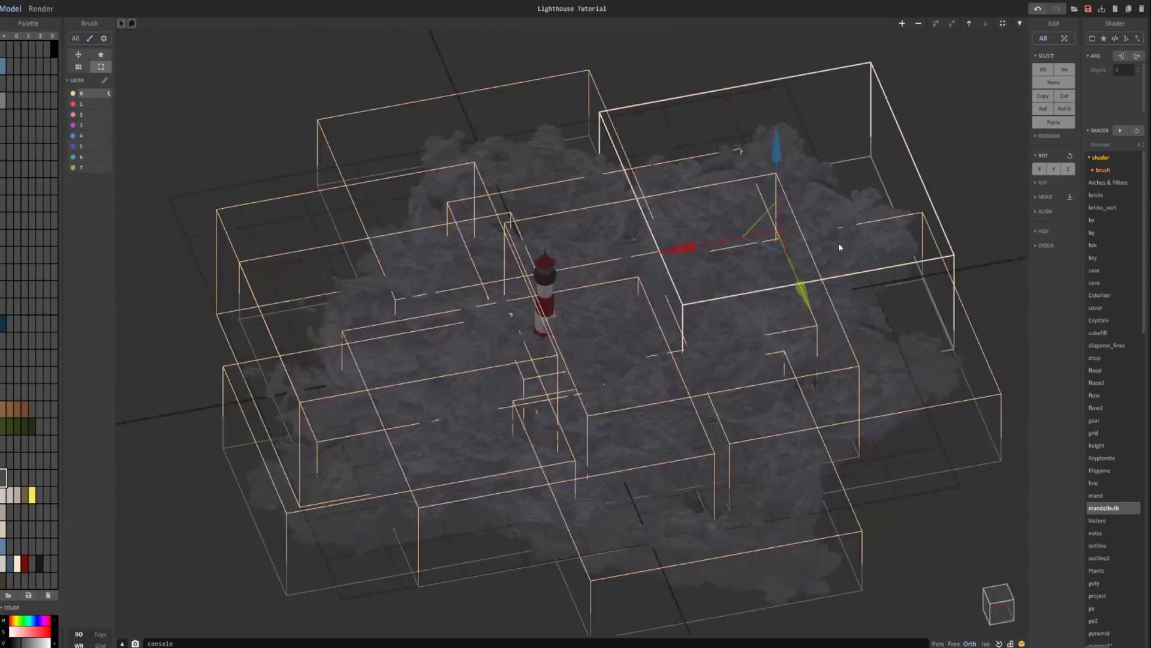
drag(696, 248, 306, 364)
right_drag(277, 363, 462, 255)
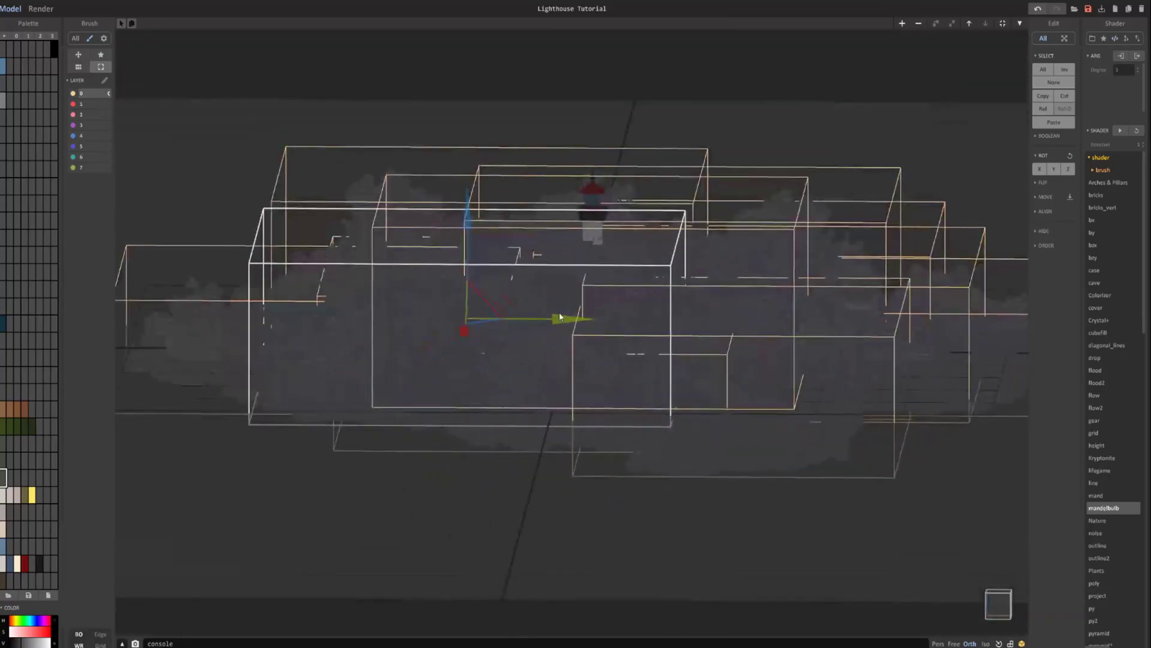
drag(576, 322, 655, 336)
right_drag(654, 336, 631, 361)
Step: Place another mandelbulb copy at the front of the formation, lower it along Z and shift it along X
drag(517, 383, 718, 425)
drag(648, 325, 649, 360)
key(r)
right_drag(664, 373, 607, 388)
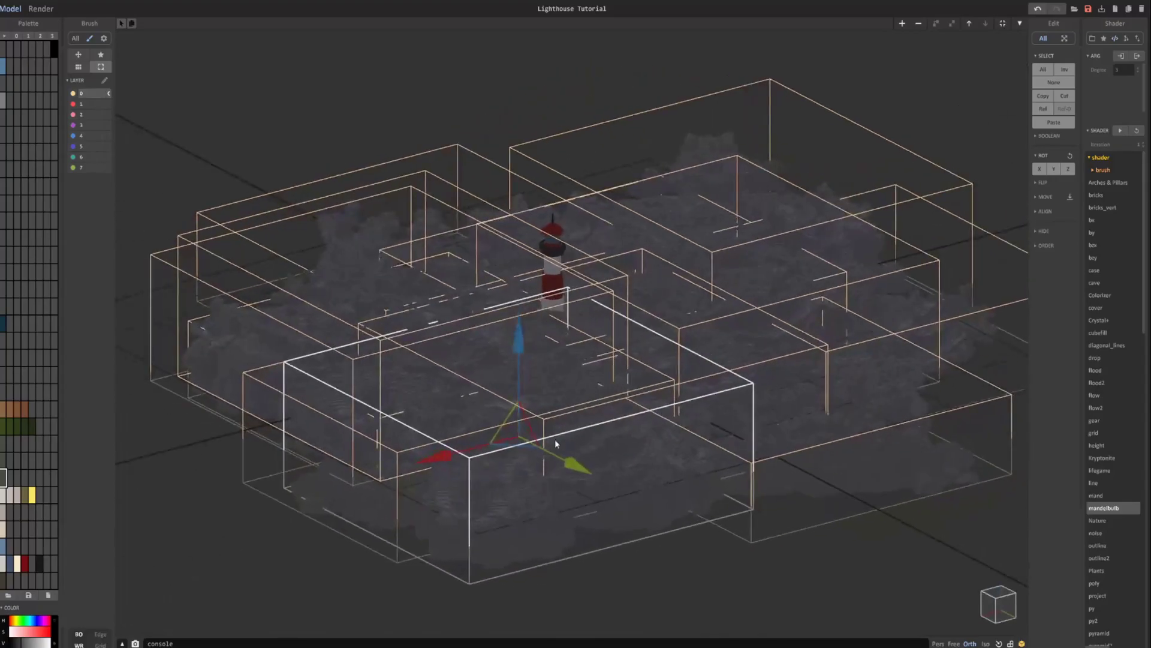
key(r)
drag(455, 454, 587, 421)
right_drag(587, 421, 611, 416)
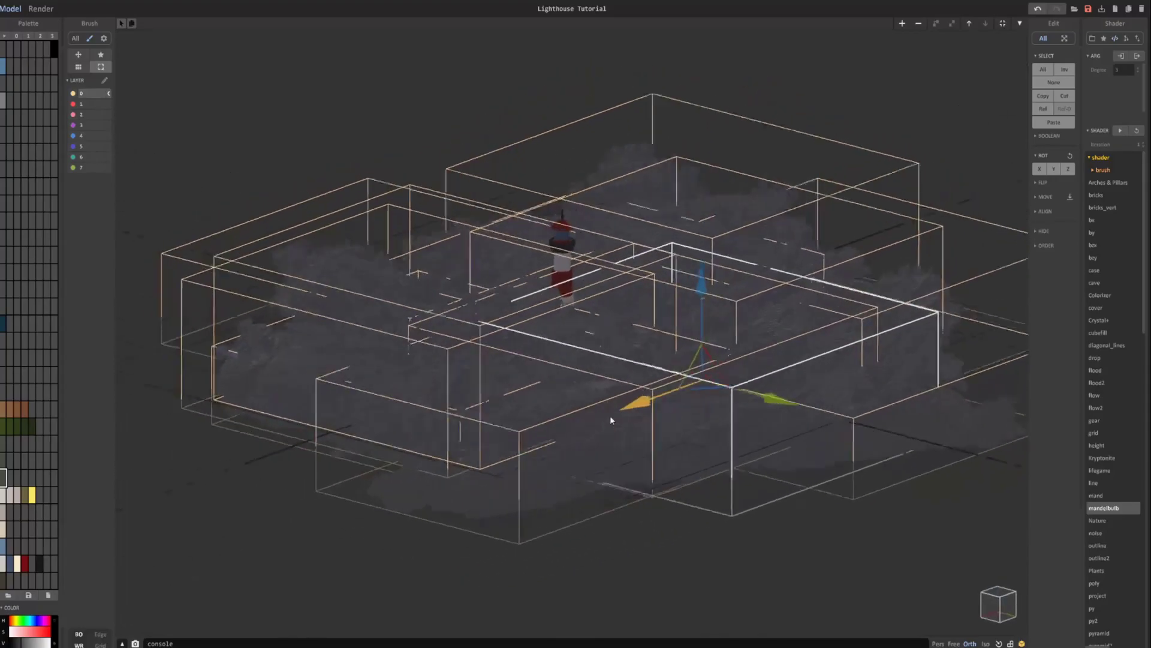
Step: Lower the newly placed front mandelbulb along Z and fine-tune the height of the one beside the lighthouse
scroll(649, 427, up, 6)
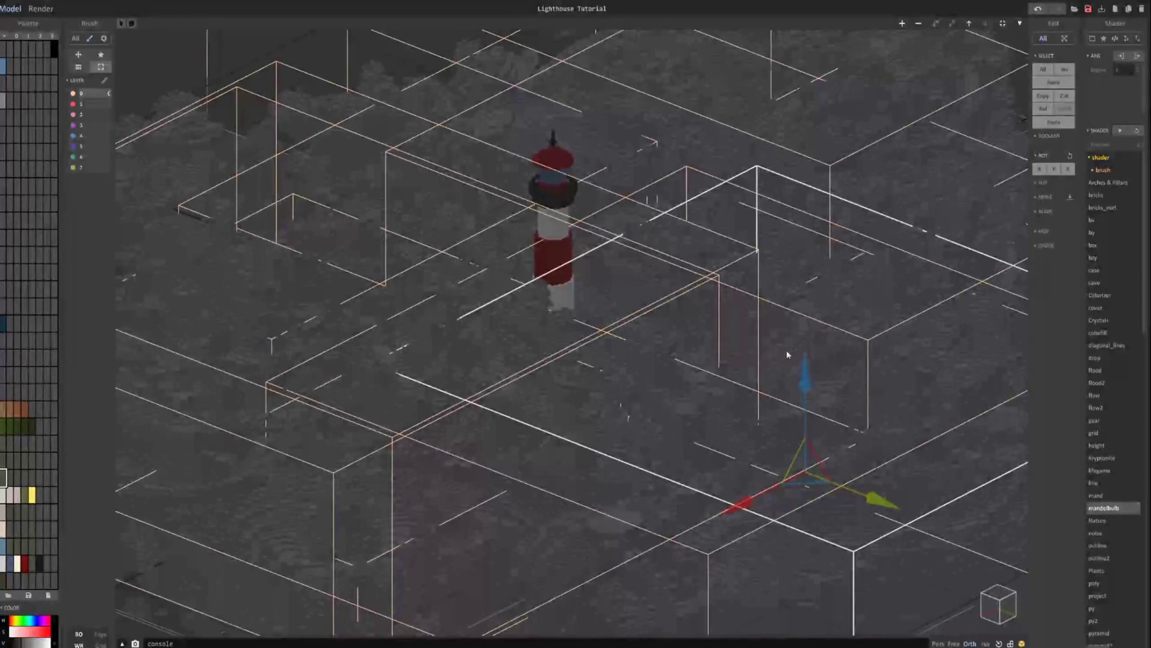
drag(806, 371, 819, 418)
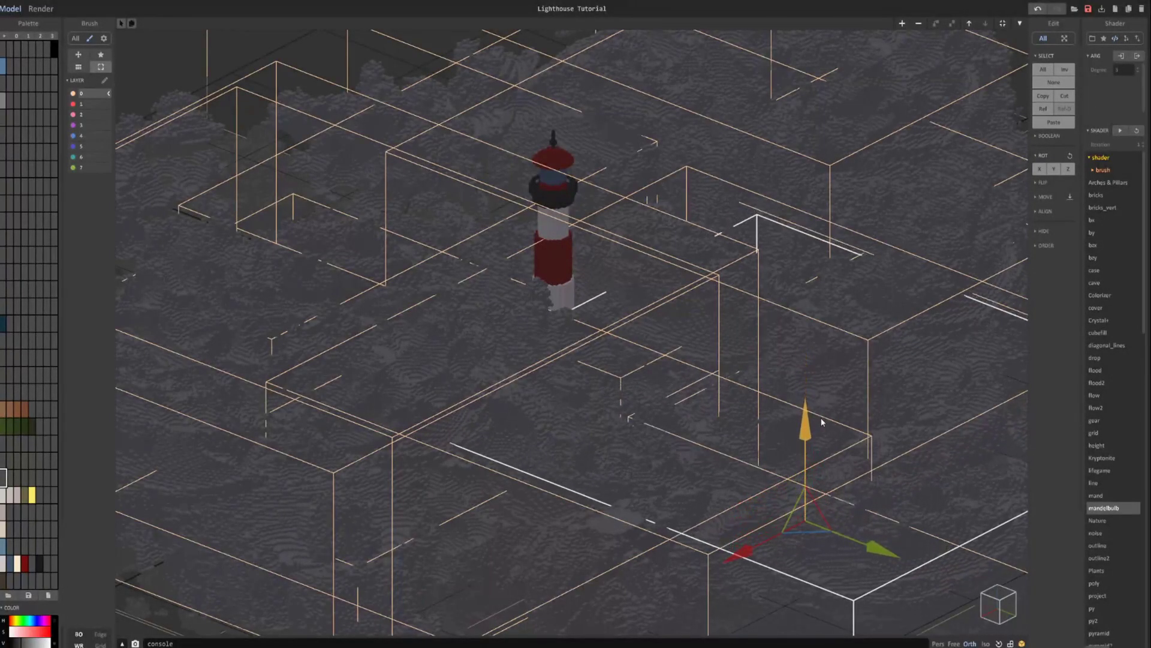
click(480, 314)
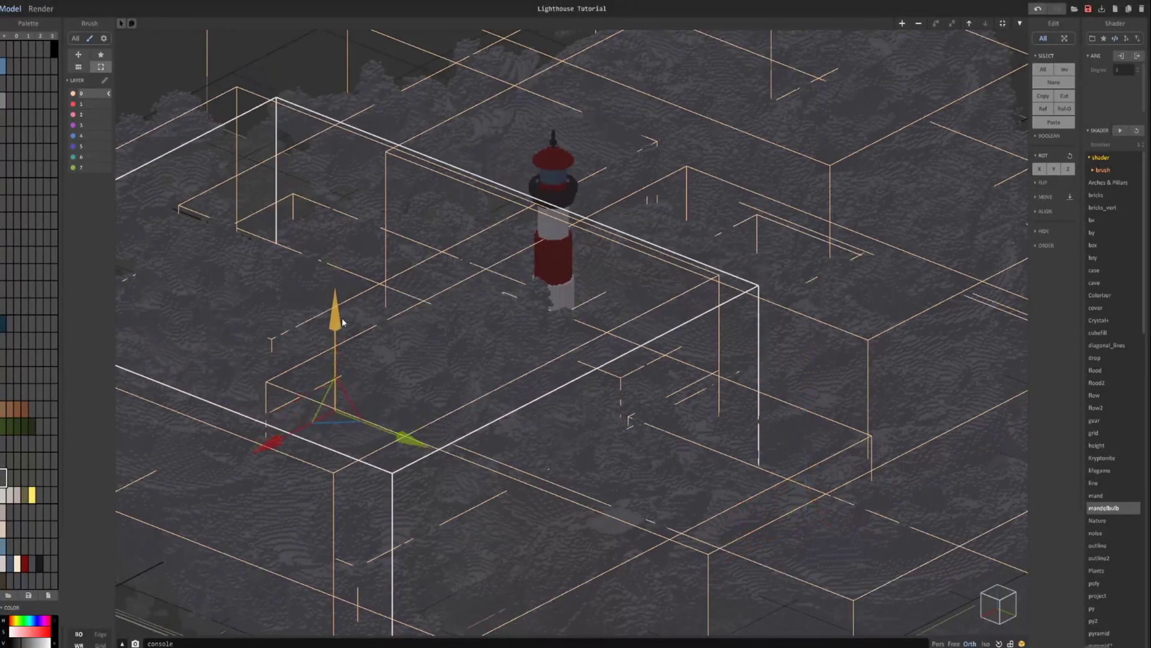
drag(342, 322, 358, 304)
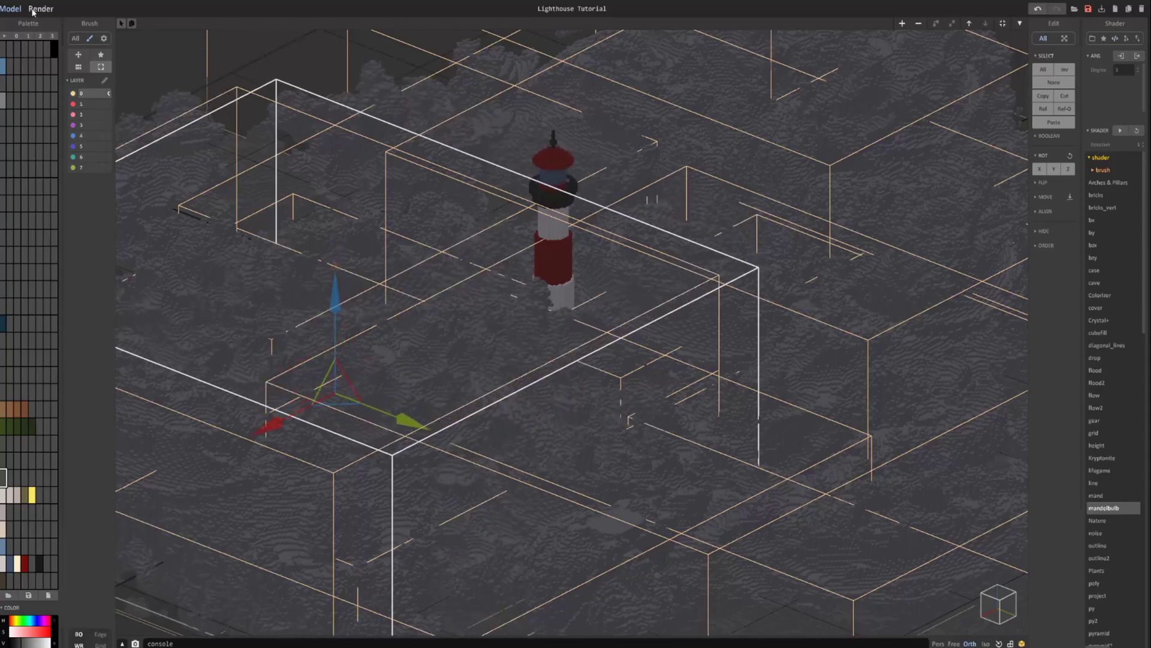
Step: Save the project, render the scene and show the light settings
click(1088, 9)
click(41, 8)
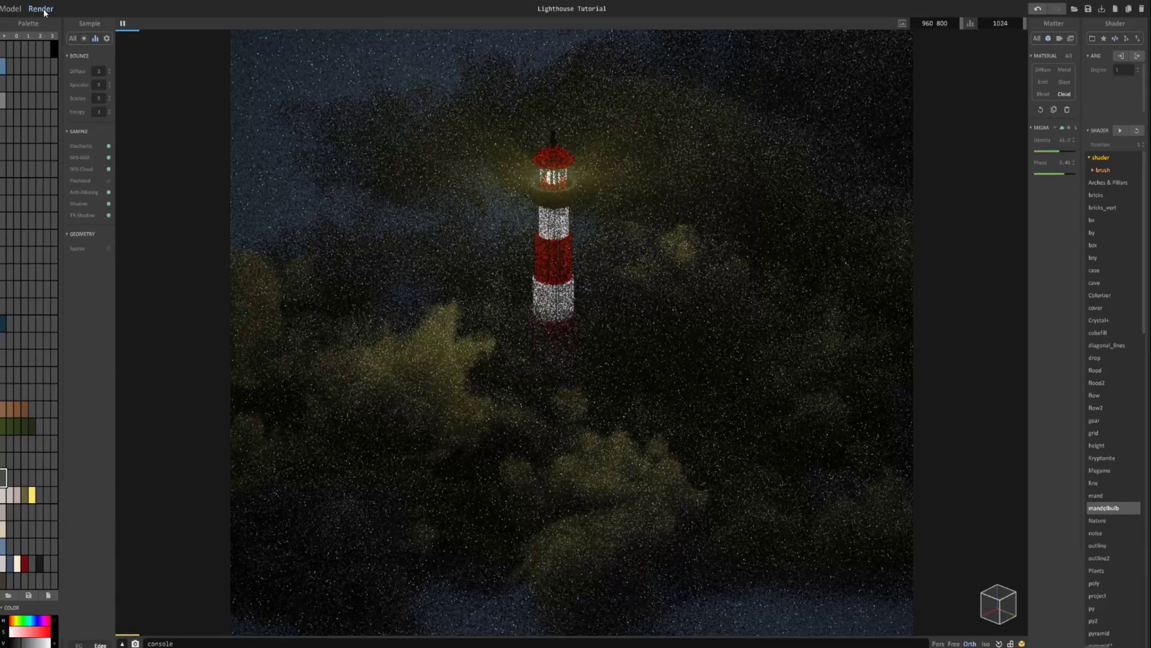
click(84, 39)
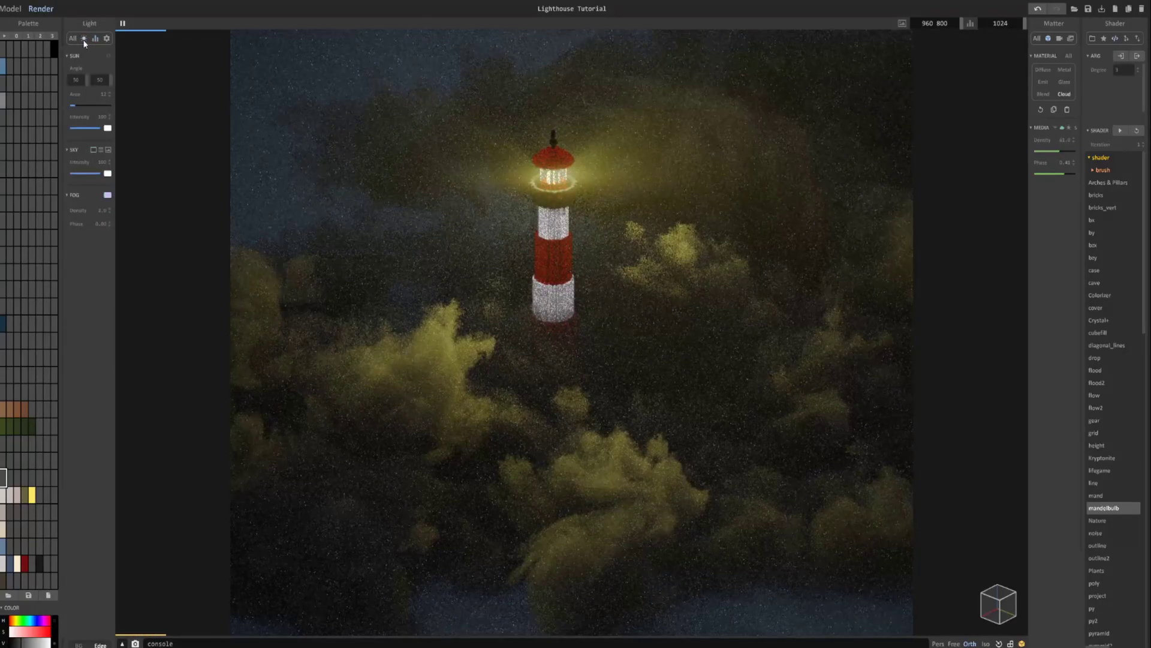
Step: Turn off the TR-Shadow sampling option, and test the two options above Pixelated by switching them off and on again
click(107, 39)
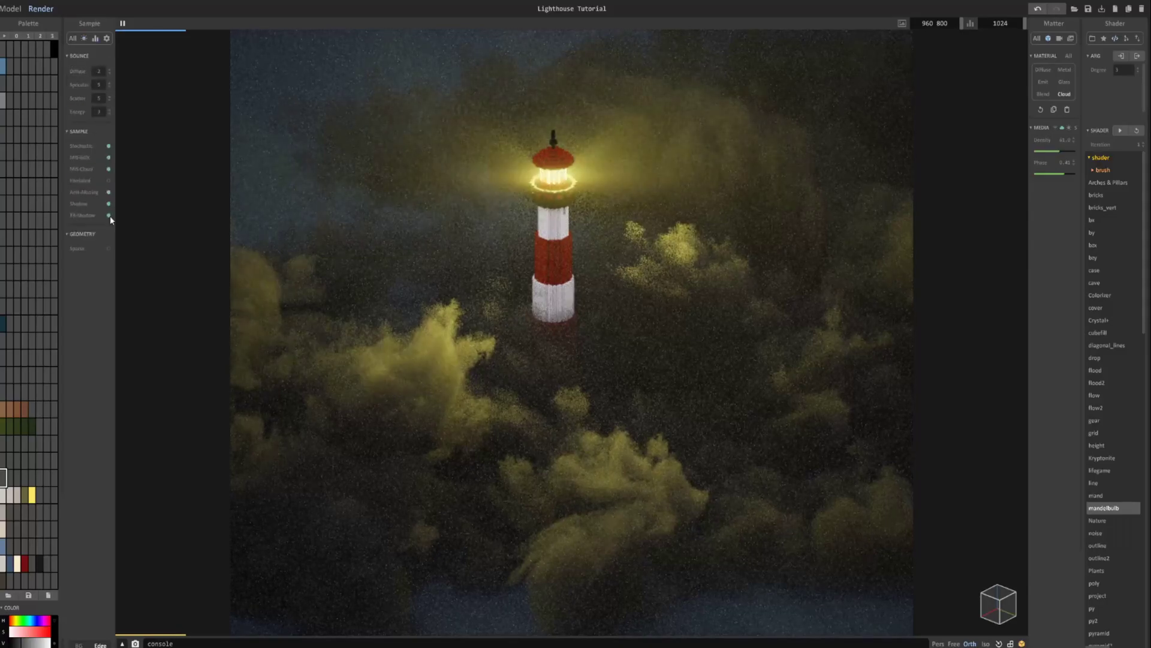
click(108, 214)
click(108, 169)
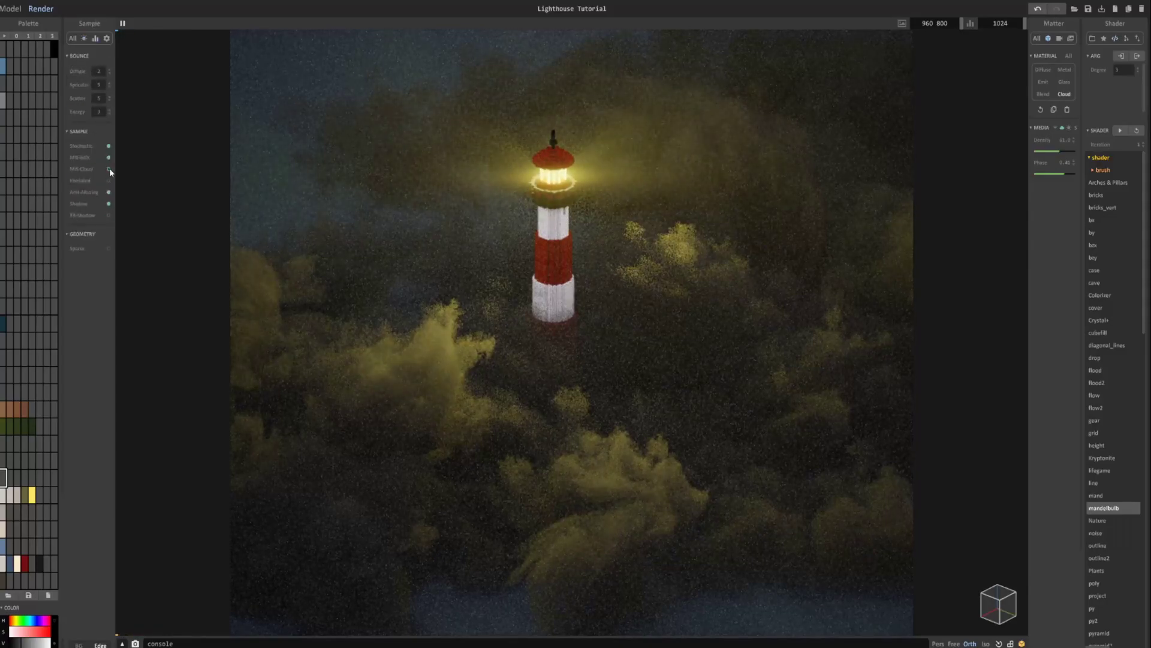
click(108, 157)
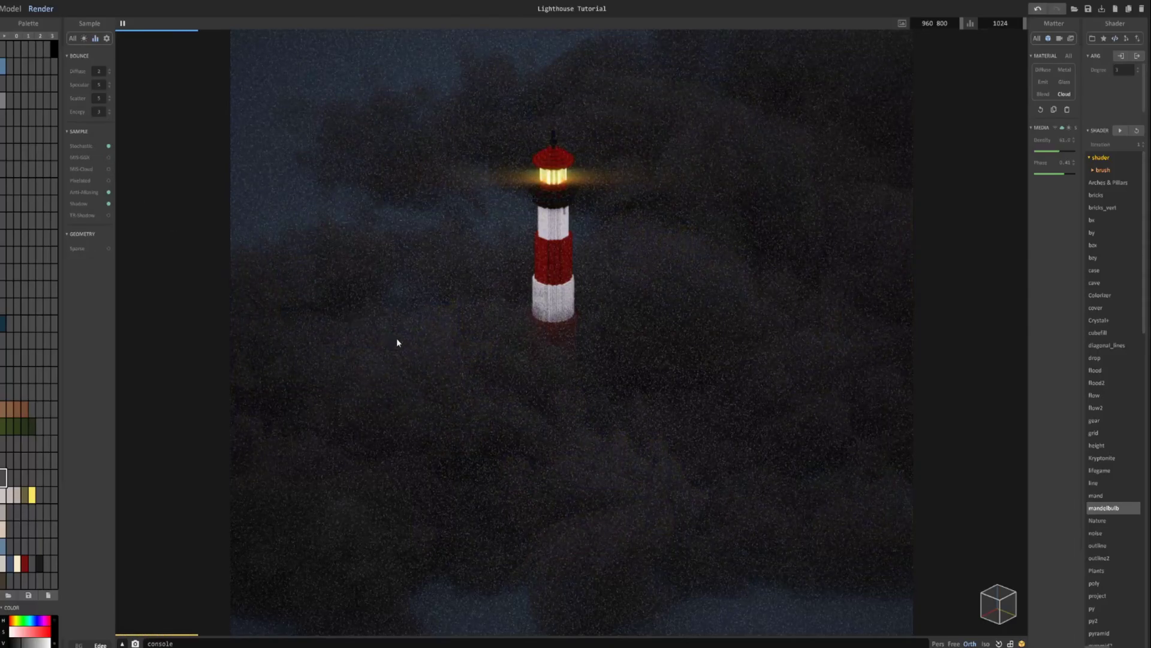
click(108, 169)
click(108, 157)
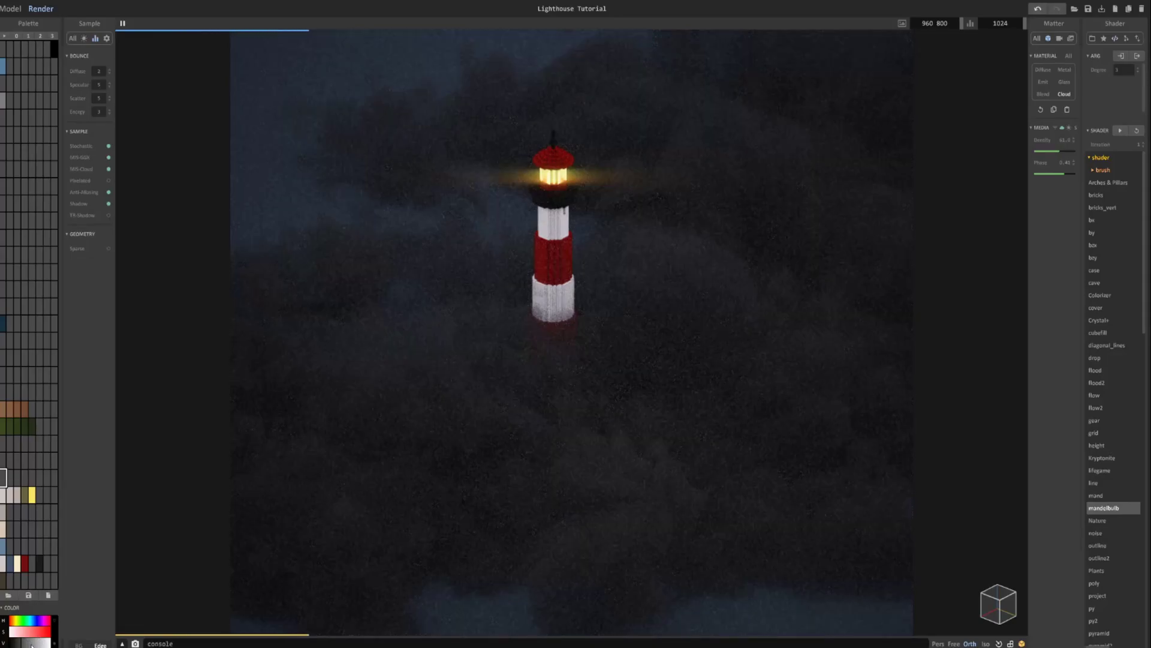
Step: Brighten the cloud colour and tint it a muted warm orange
drag(33, 644, 36, 644)
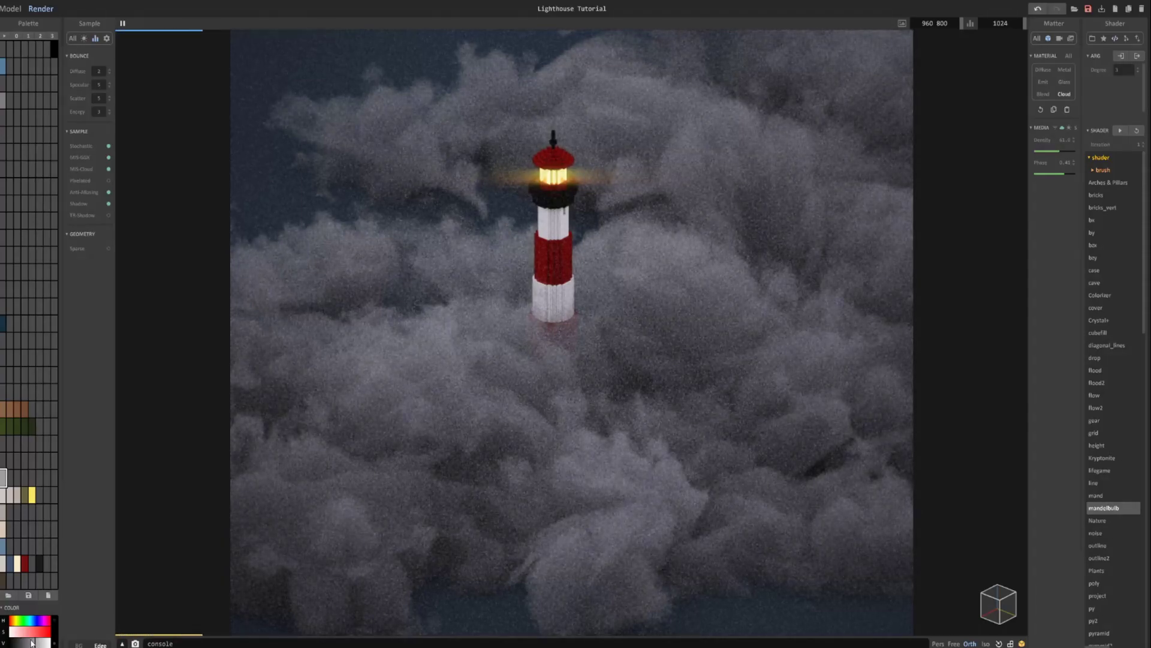
click(31, 640)
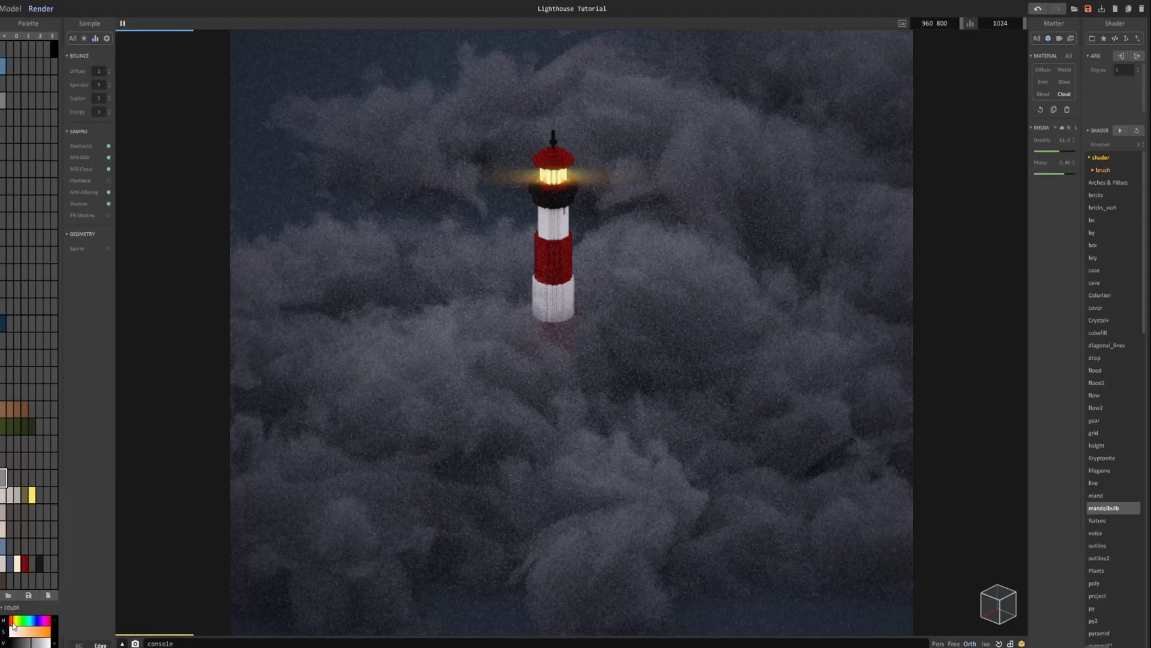
click(14, 621)
click(16, 631)
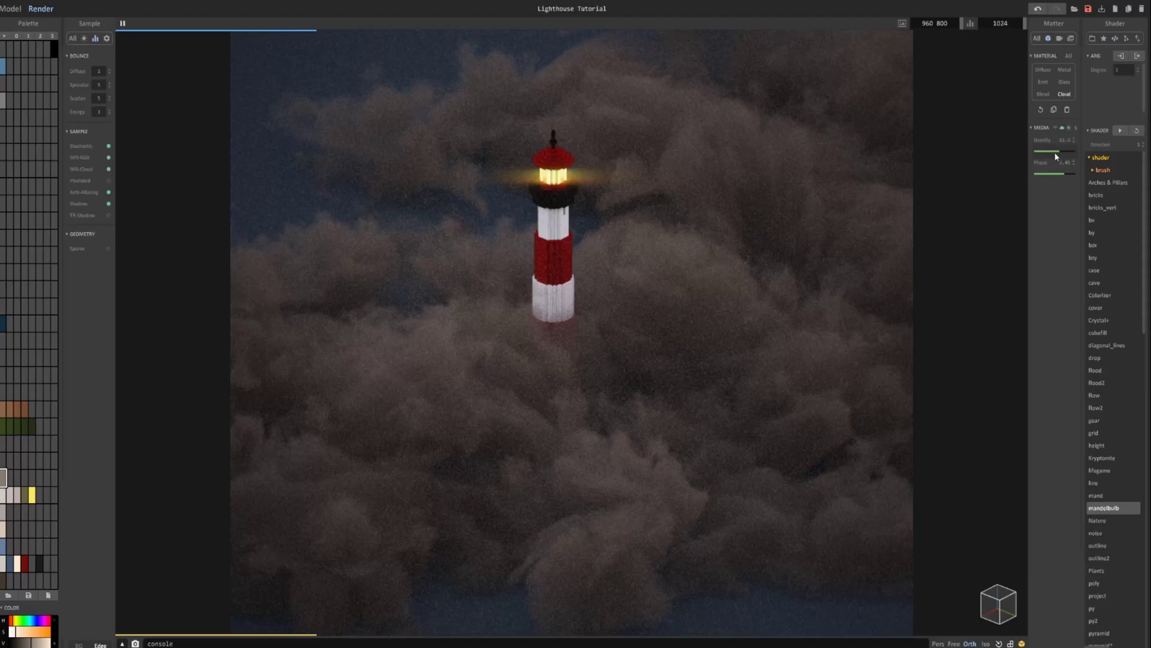
Step: Test several phase values on the cloud material, settle on a high positive phase, and lower the cloud density slightly
click(1047, 174)
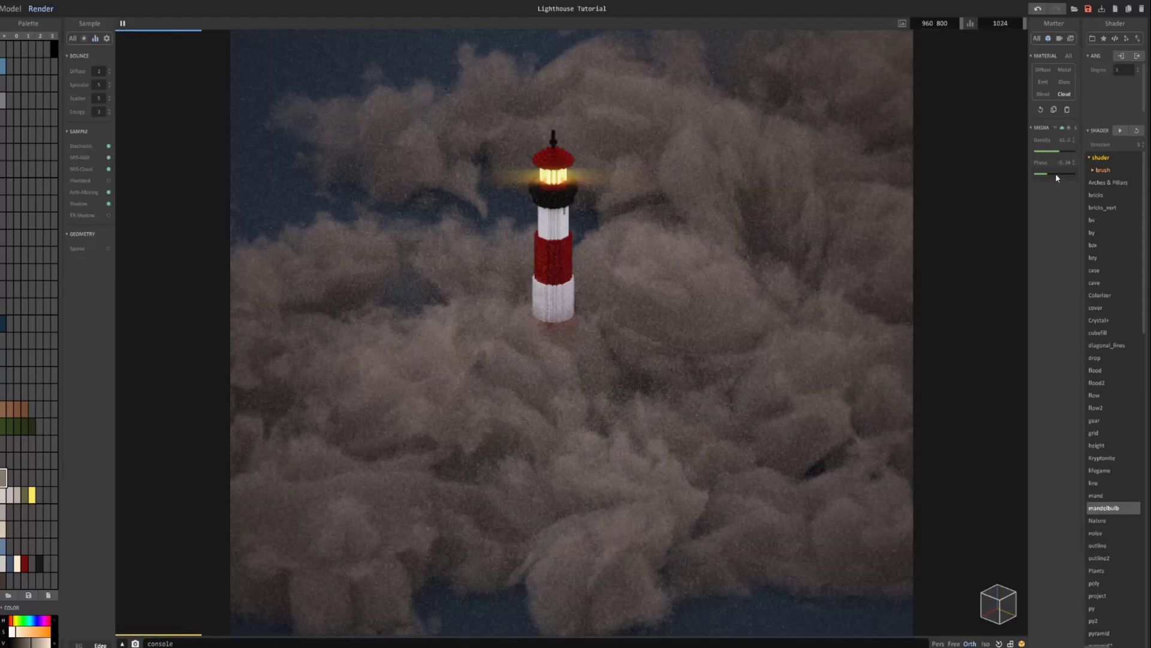
click(1064, 174)
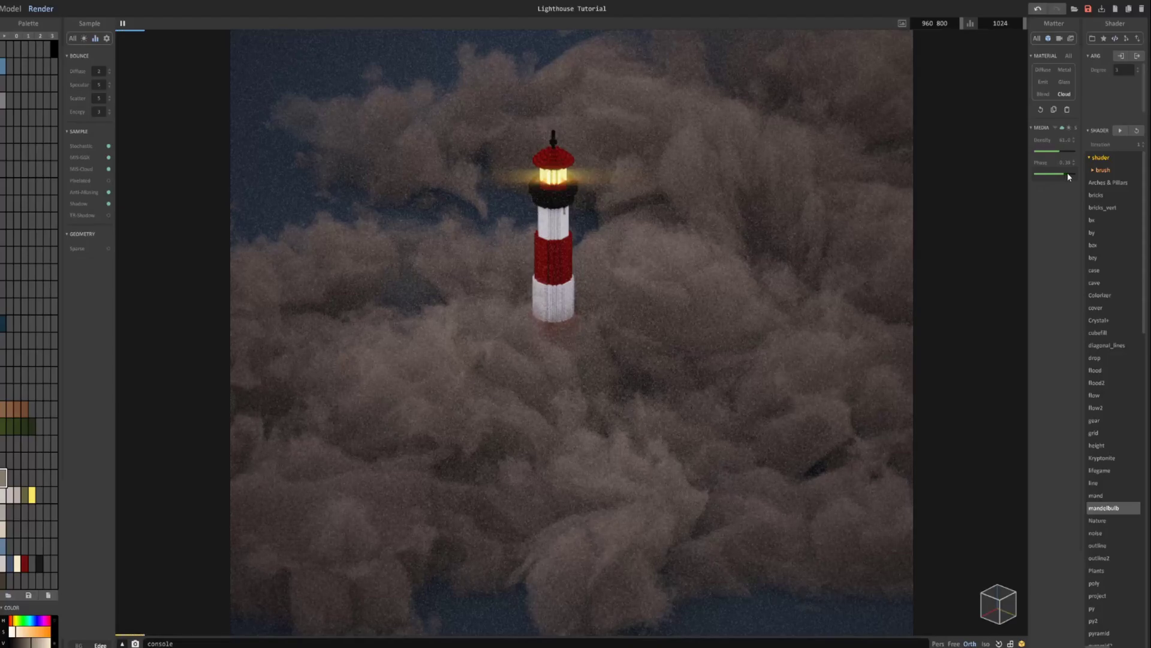
click(1071, 174)
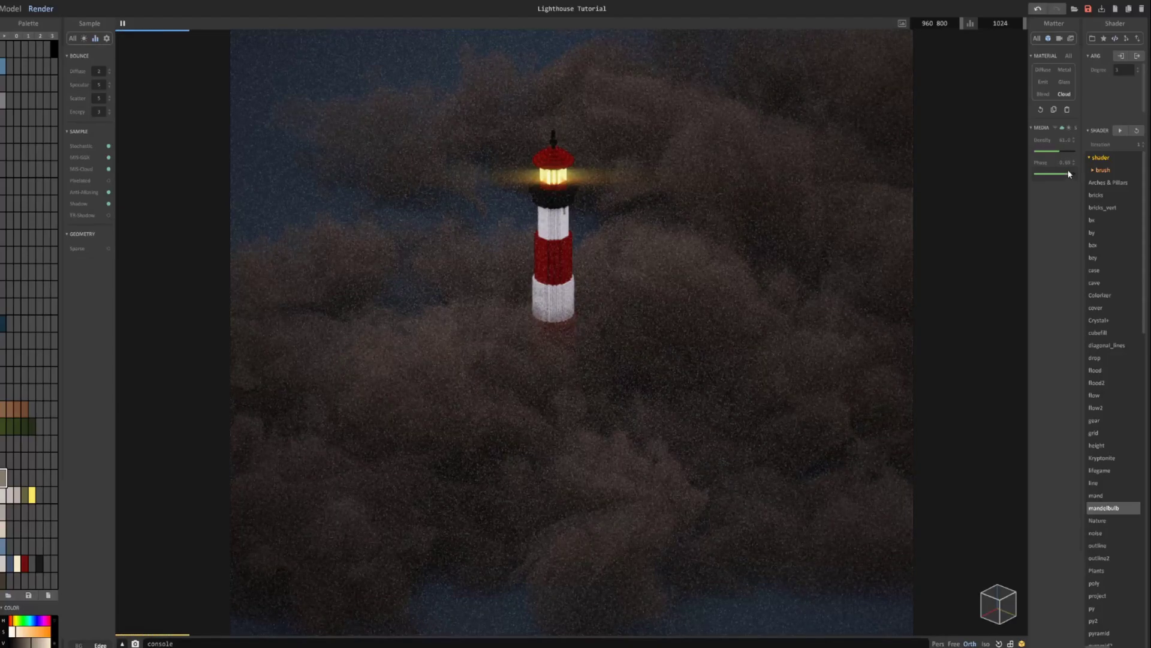
click(1051, 151)
Step: Raise the camera's film exposure to brighten the render, and turn on the render option under Geometry
click(1060, 37)
click(1049, 180)
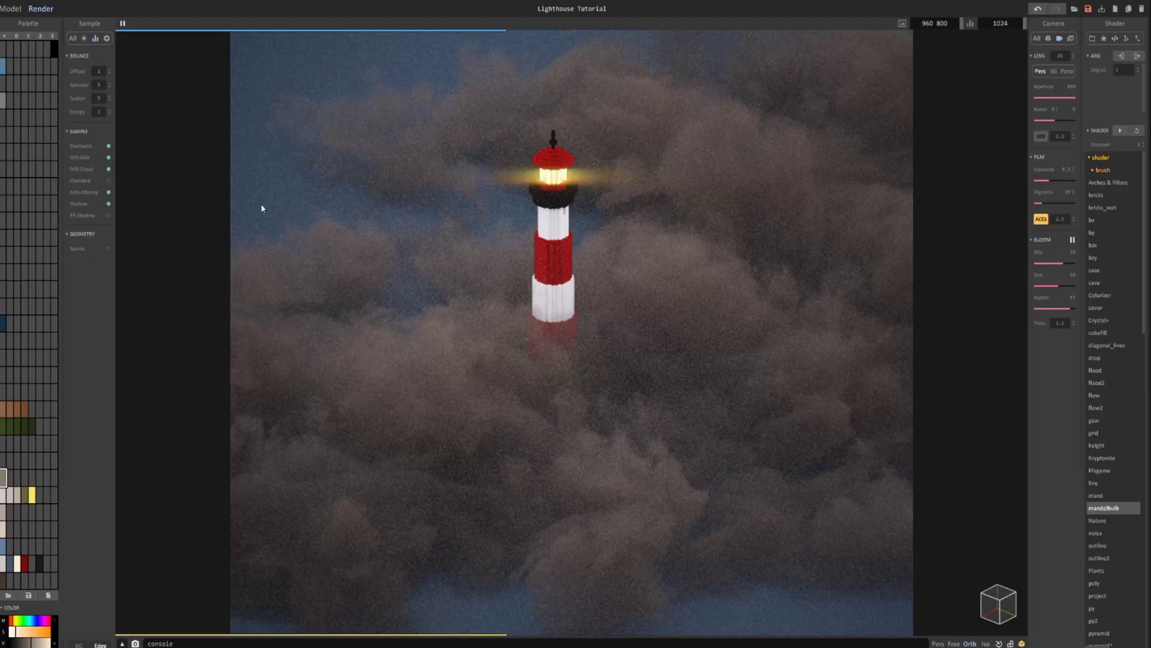
click(109, 248)
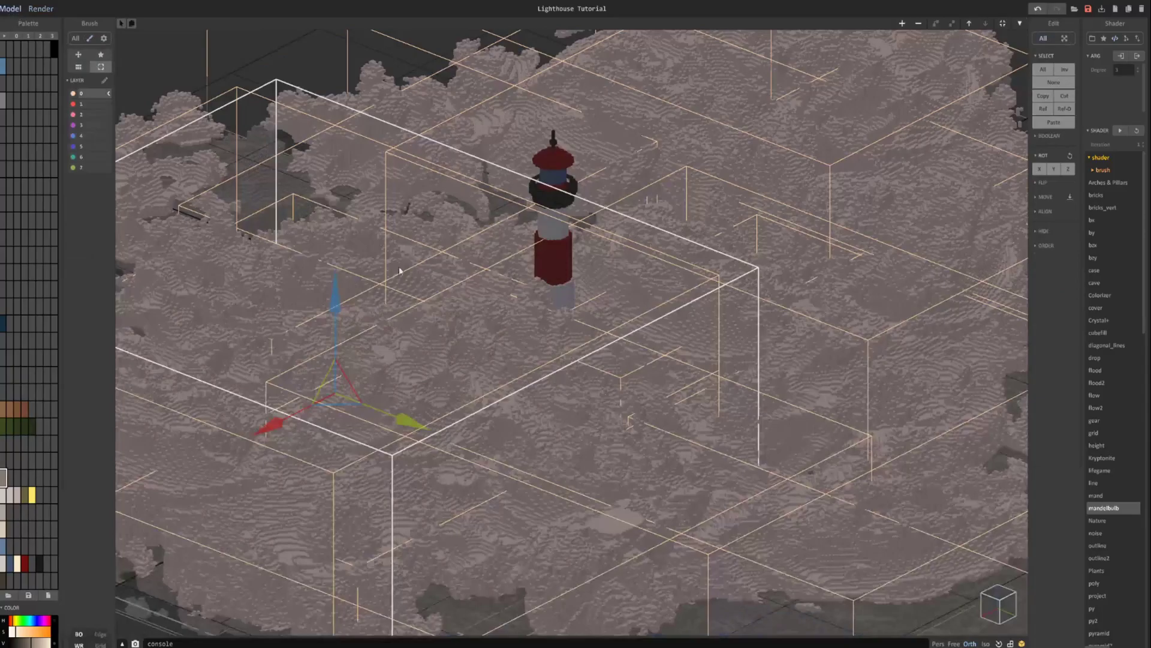
Step: Return to modelling and add a mandelbulb copy at the left edge of the clouds, adjusting its position along X and its height
click(10, 9)
scroll(575, 323, down, 3)
right_drag(575, 322, 568, 362)
click(559, 262)
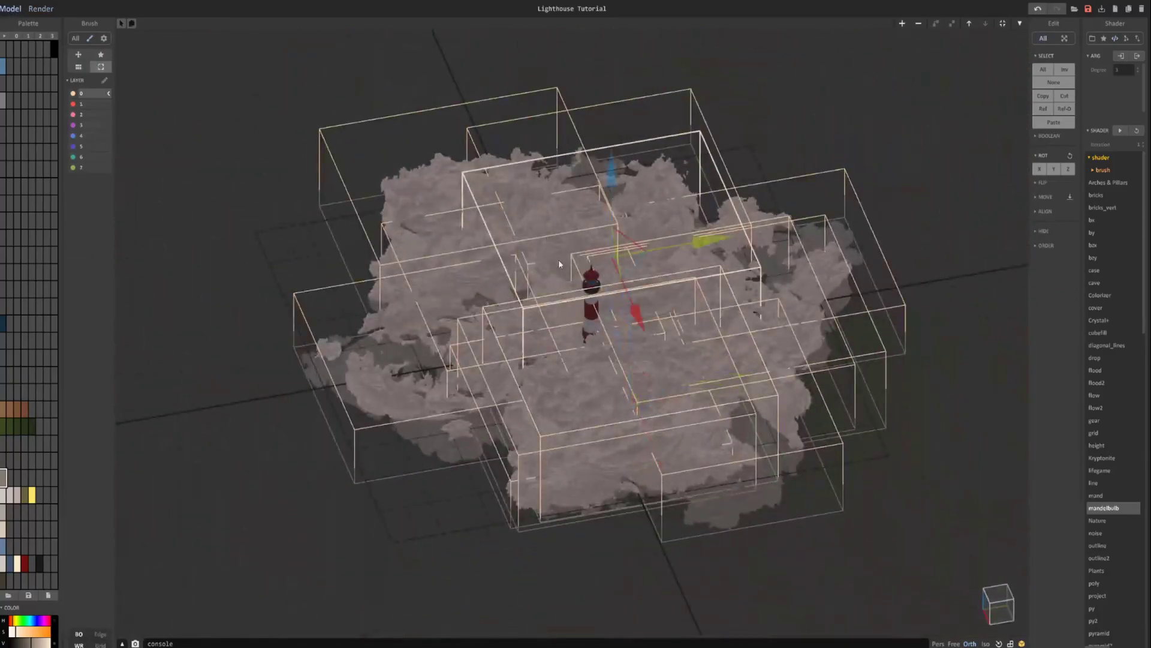
right_drag(558, 262, 623, 252)
click(519, 269)
drag(519, 269, 487, 277)
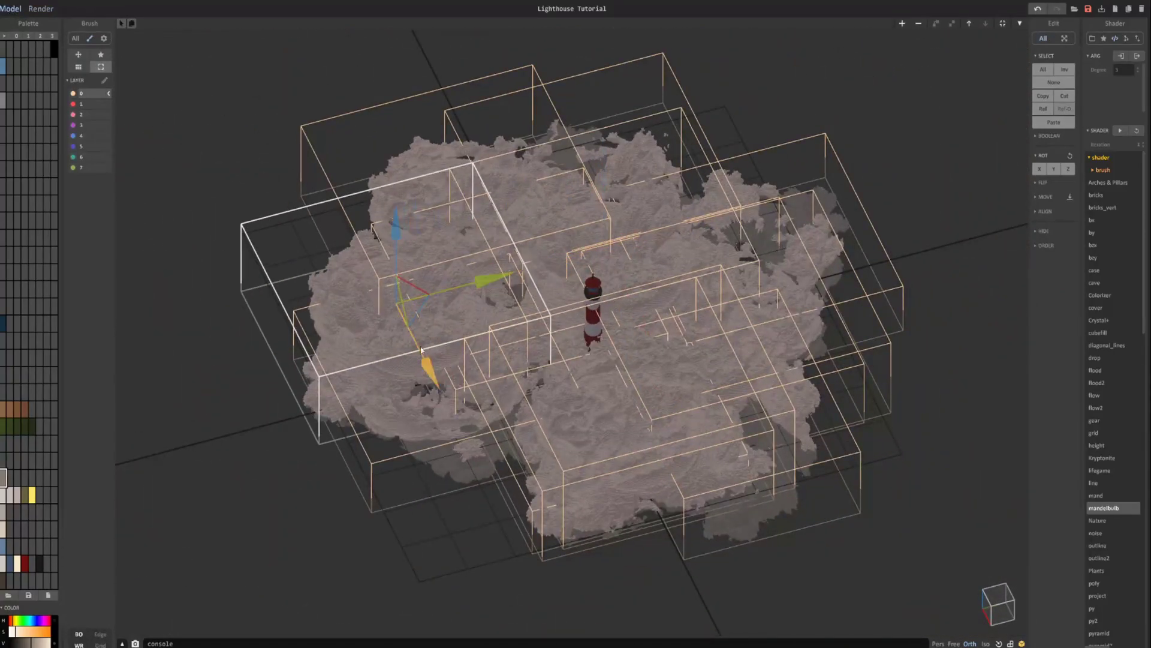
drag(423, 360, 394, 305)
drag(364, 188, 364, 207)
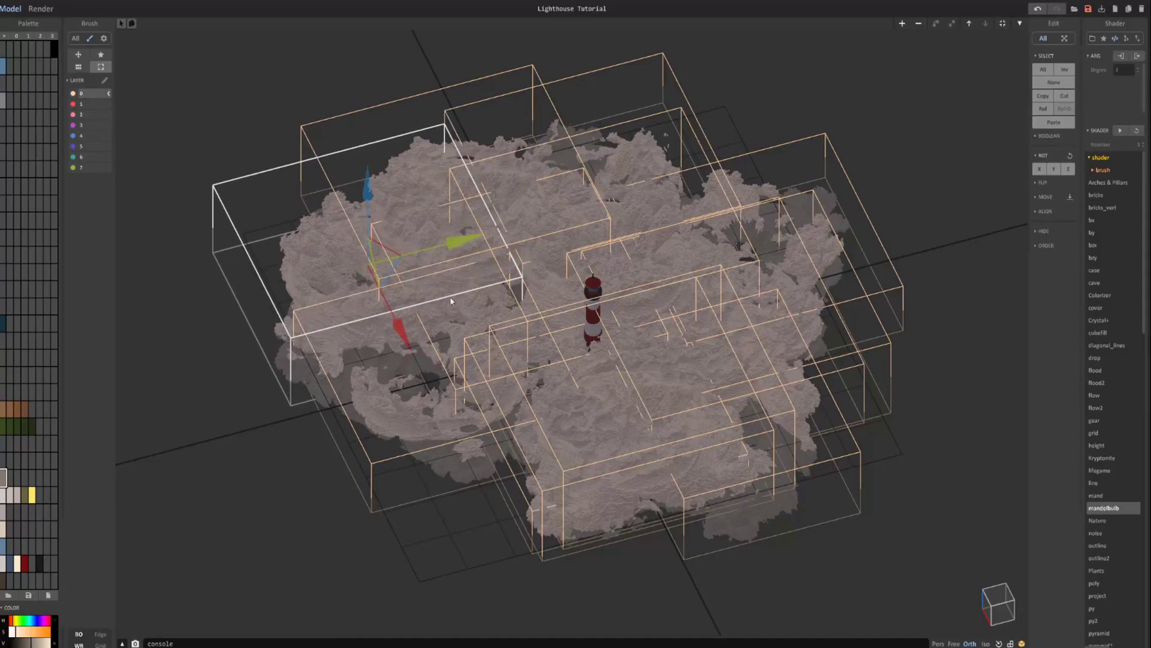
right_drag(449, 297, 451, 279)
drag(418, 260, 428, 258)
Step: Place a mandelbulb copy at the front right corner of the cloud field and adjust its height
ctrl+drag(401, 308, 486, 554)
drag(502, 490, 855, 468)
click(867, 452)
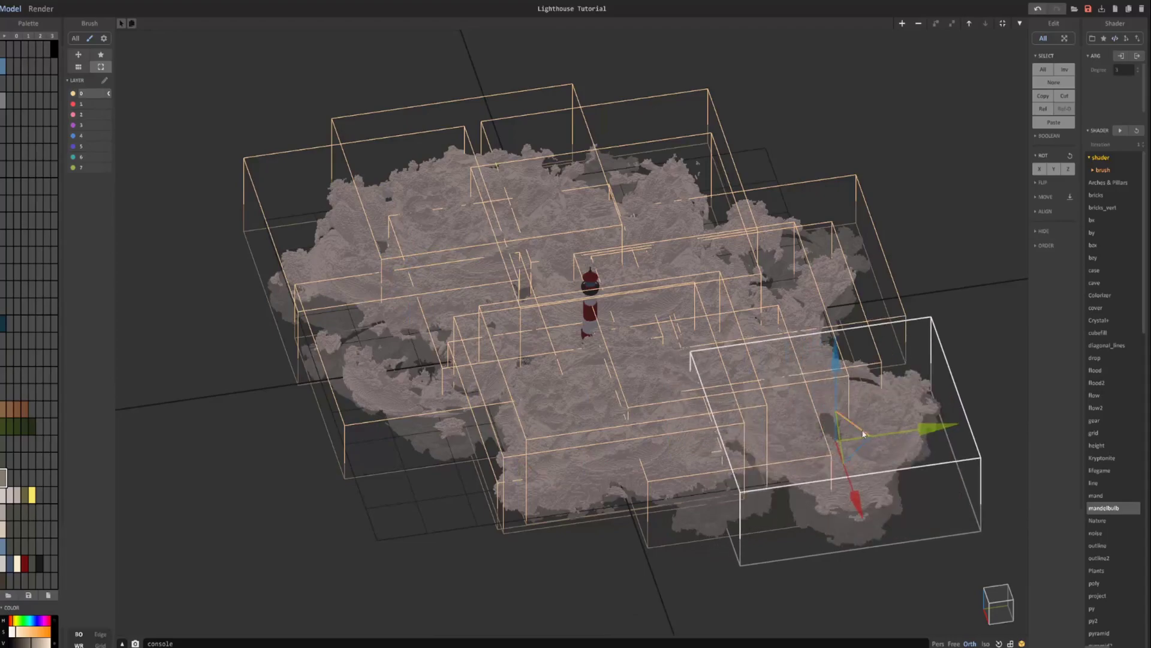
click(863, 451)
drag(837, 388, 837, 400)
Step: Extend the clouds with mandelbulb copies at the back and toward the left front, and render the scene
drag(863, 464, 738, 192)
scroll(738, 192, up, 5)
right_drag(738, 191, 495, 289)
middle_drag(495, 289, 555, 280)
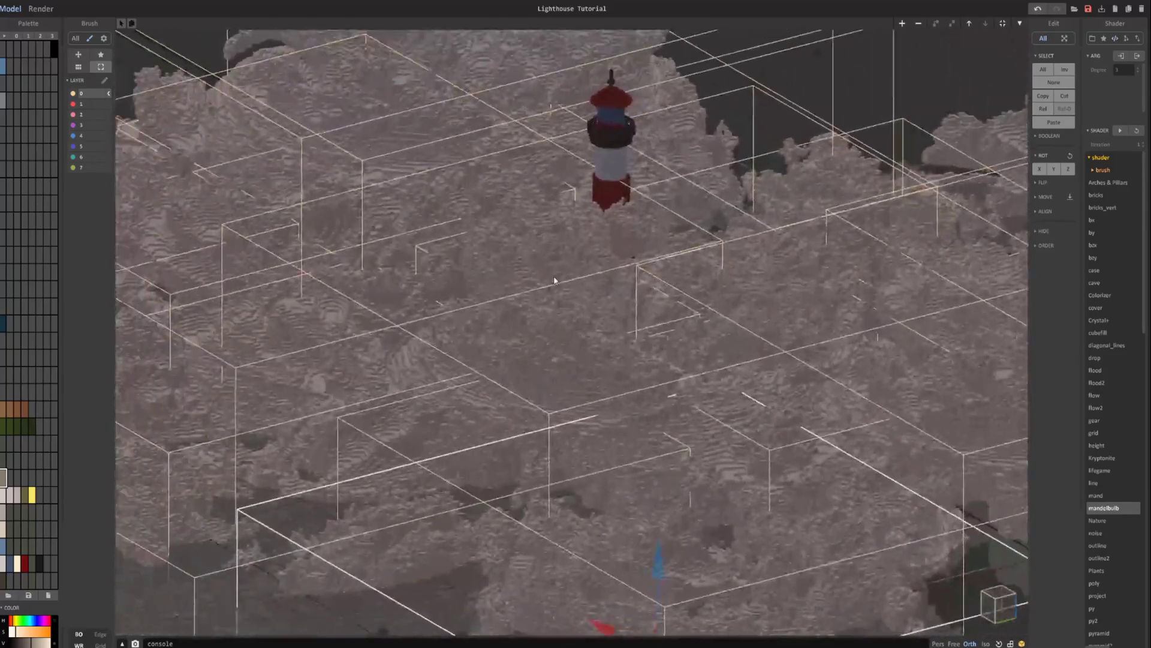
right_drag(555, 280, 513, 242)
scroll(514, 241, down, 2)
scroll(549, 256, up, 3)
scroll(550, 257, down, 5)
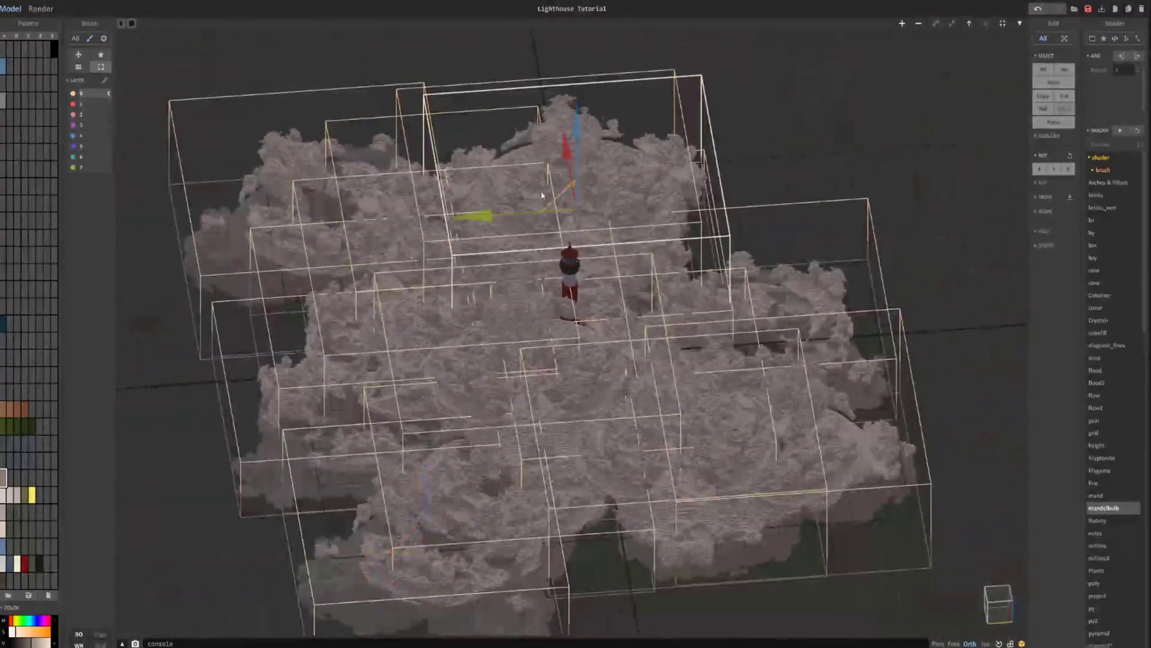
drag(542, 195, 733, 191)
key(r)
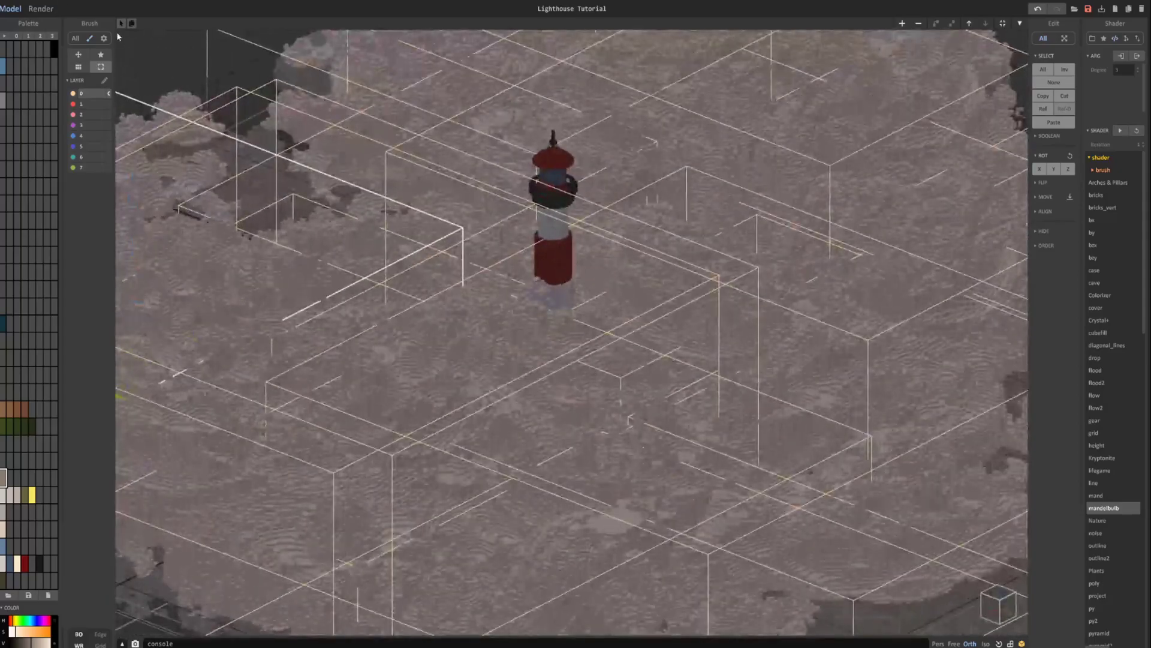
click(52, 10)
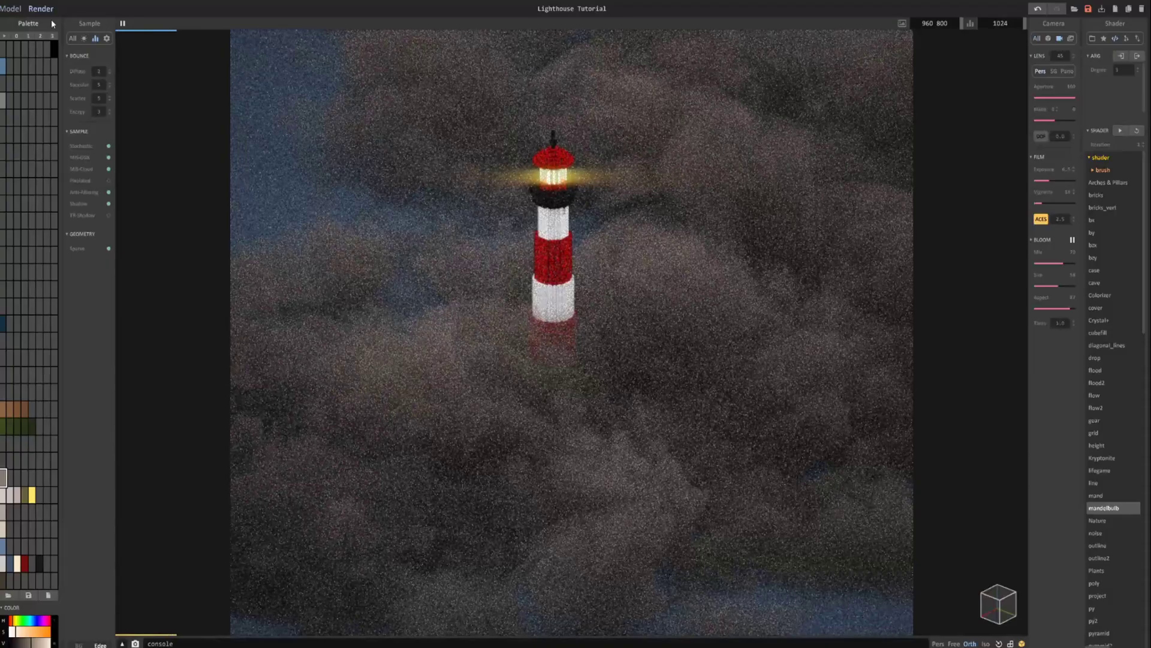
Step: Fill the gap left of the lighthouse with another mandelbulb, raise it, shift it back along X, and render again
click(13, 9)
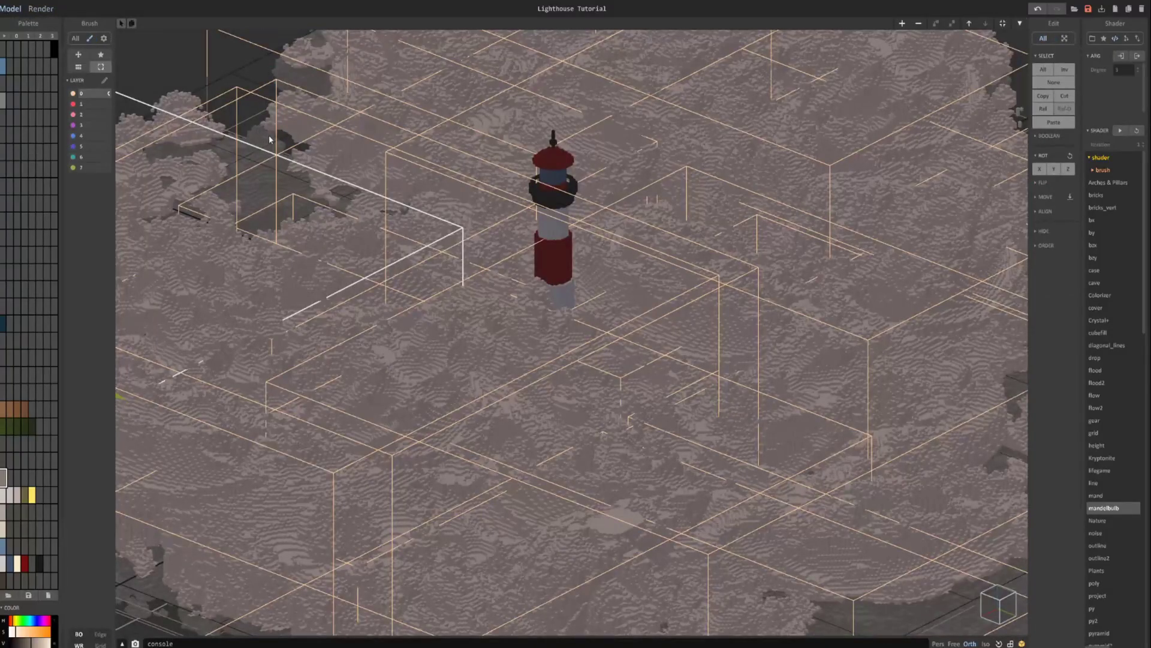
right_drag(288, 138, 381, 190)
click(233, 322)
scroll(233, 321, down, 3)
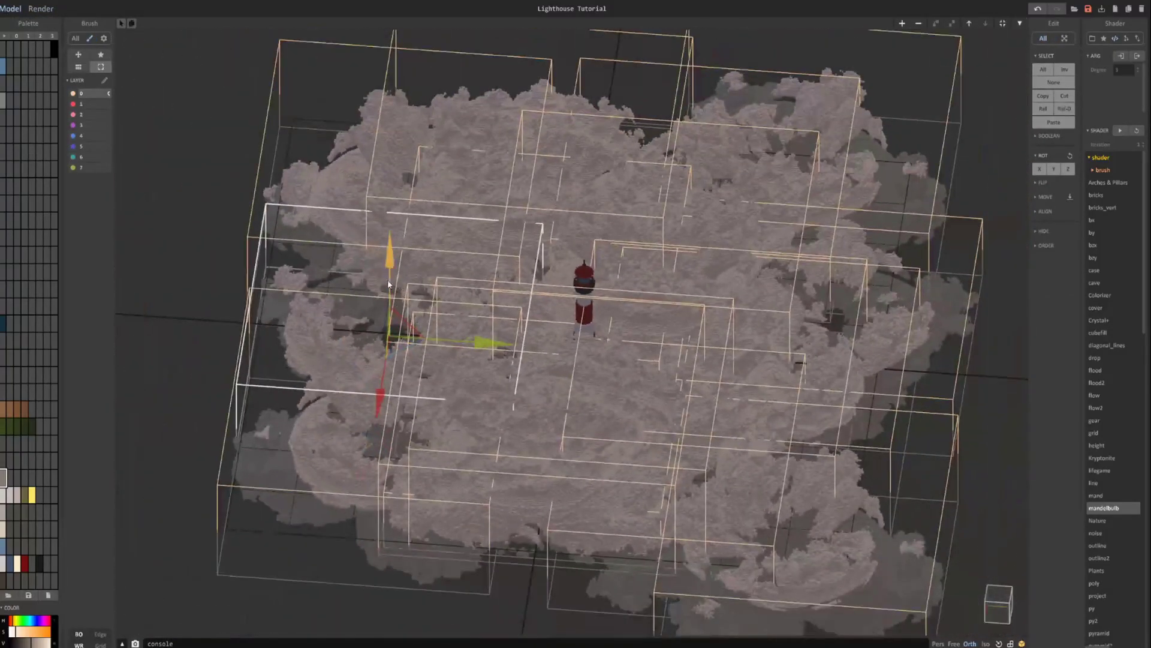
drag(391, 283, 392, 262)
right_drag(427, 281, 468, 282)
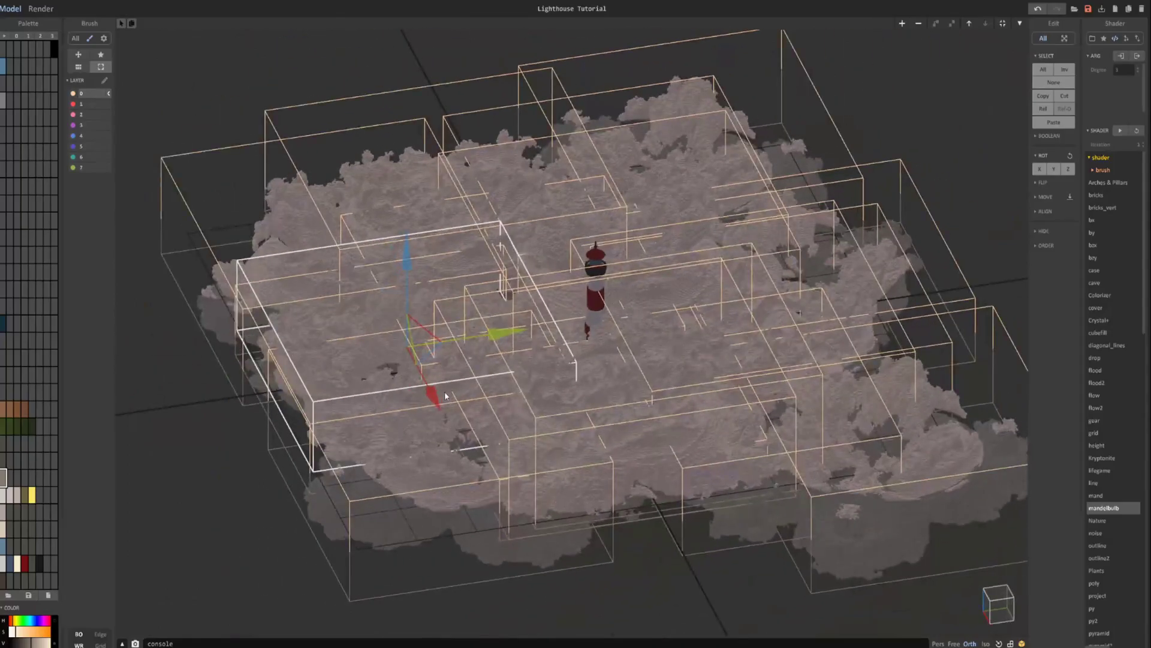
drag(429, 396, 403, 348)
drag(468, 285, 402, 294)
right_drag(402, 294, 383, 309)
scroll(383, 309, up, 10)
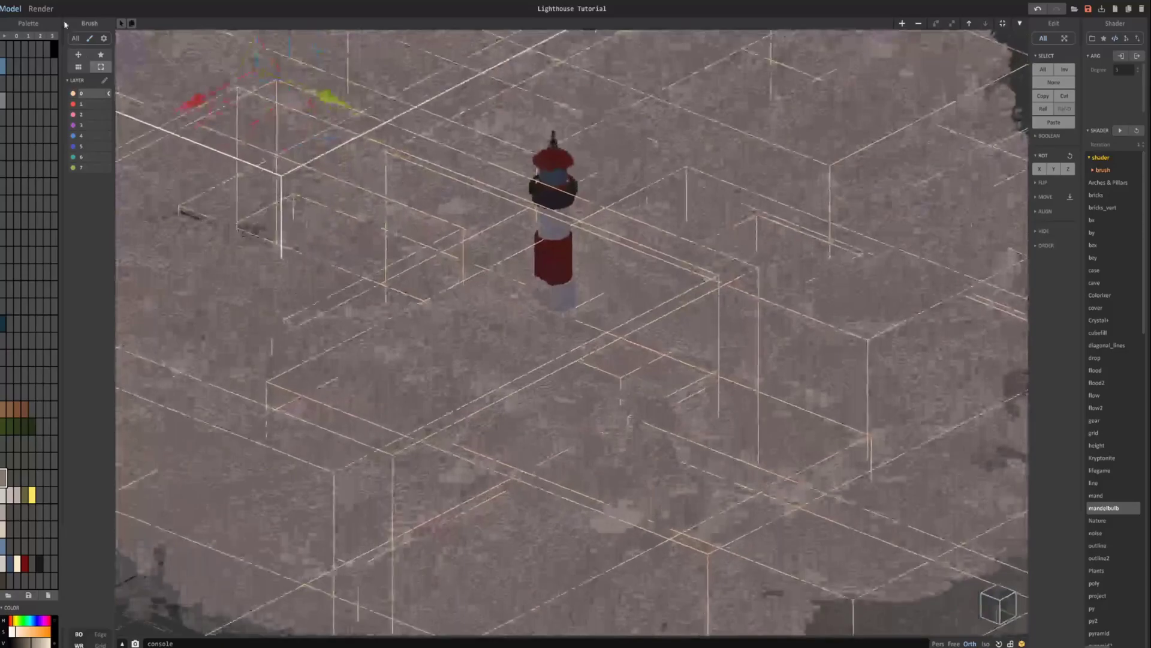
click(37, 13)
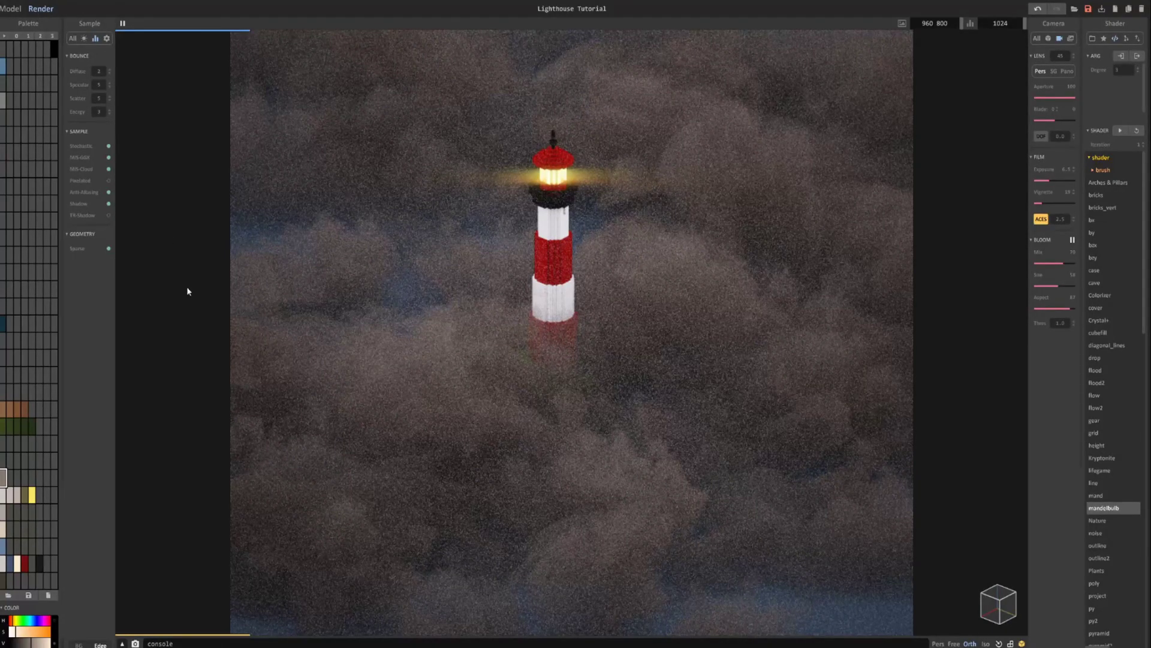
Step: Show the light settings and set the fog density to 7.0
click(84, 39)
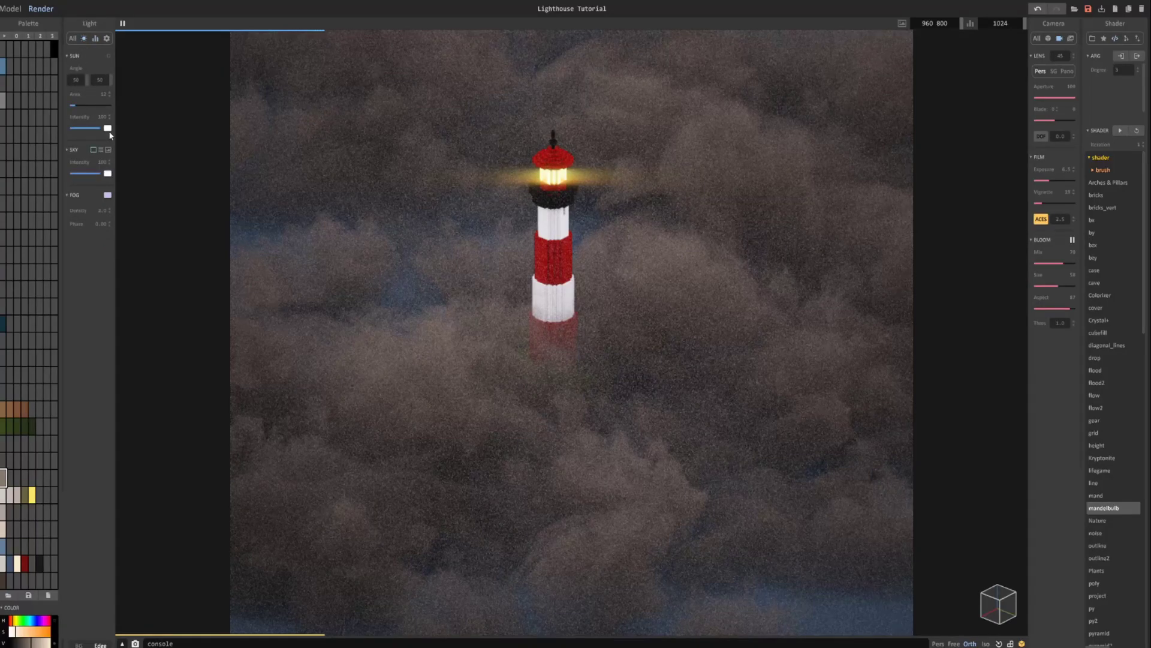
click(100, 211)
text(7.0)
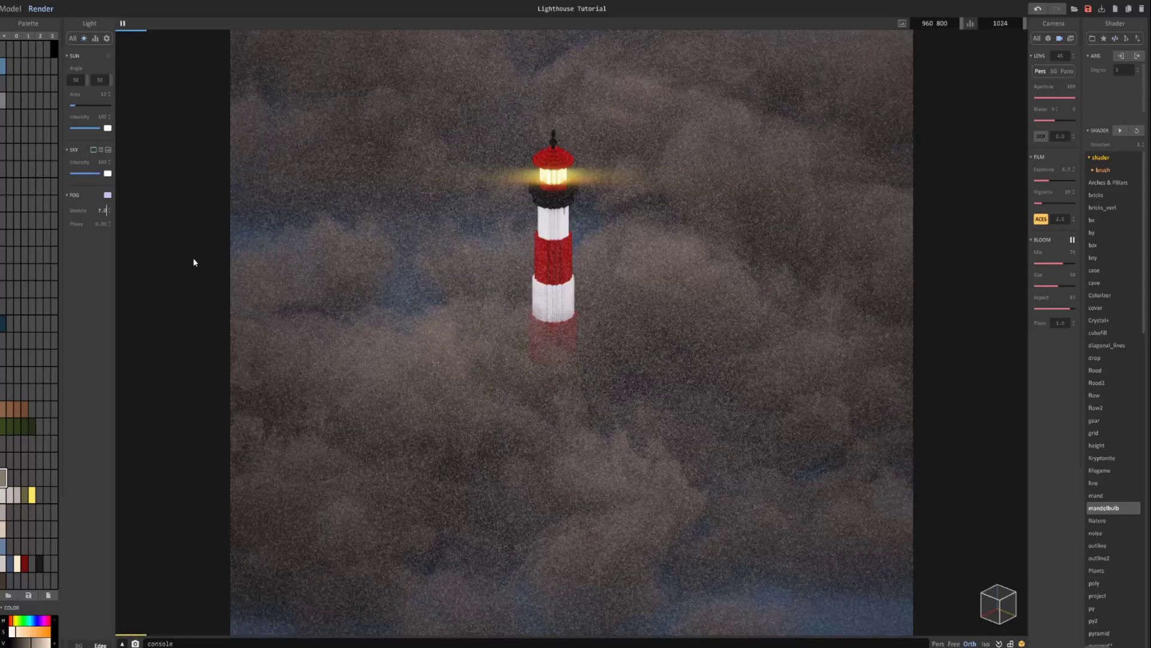
Step: Recolour the sun light, trying a dark blue before settling on a muted yellow with saturation 63 and value 149
click(106, 132)
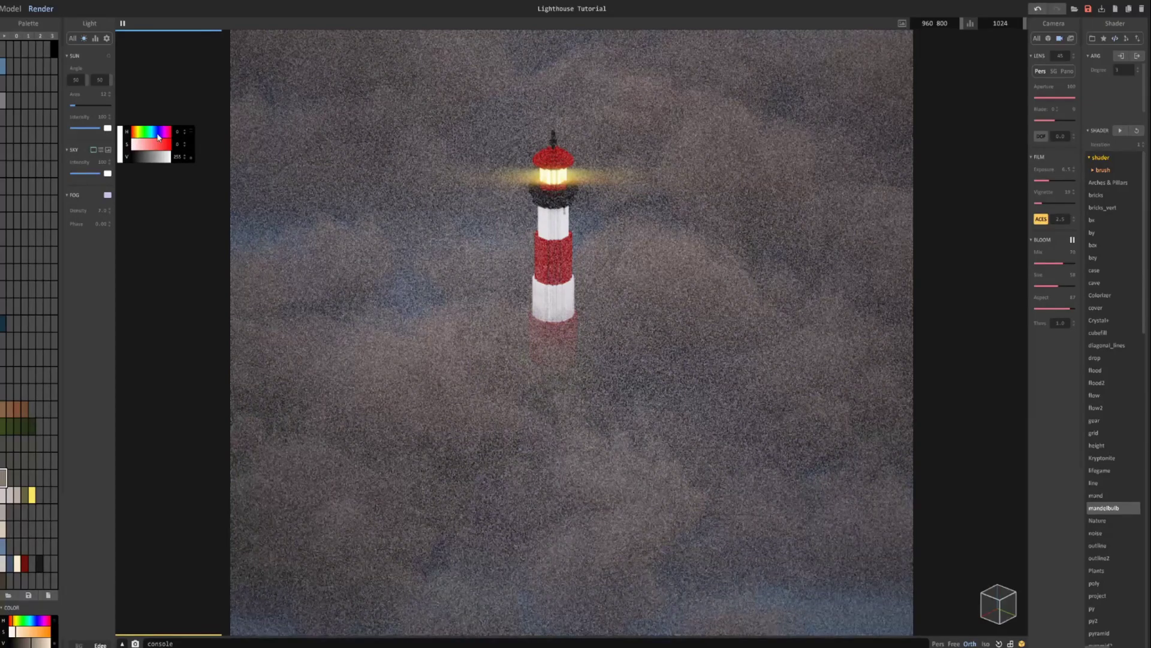
click(154, 132)
drag(155, 145, 142, 145)
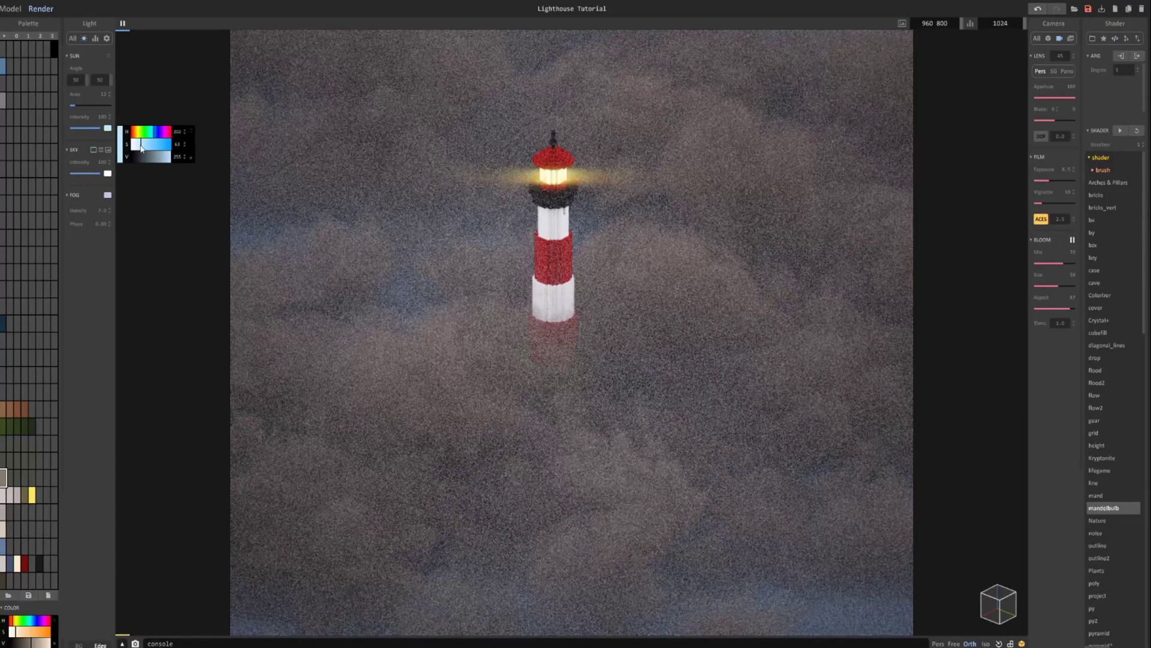
click(141, 161)
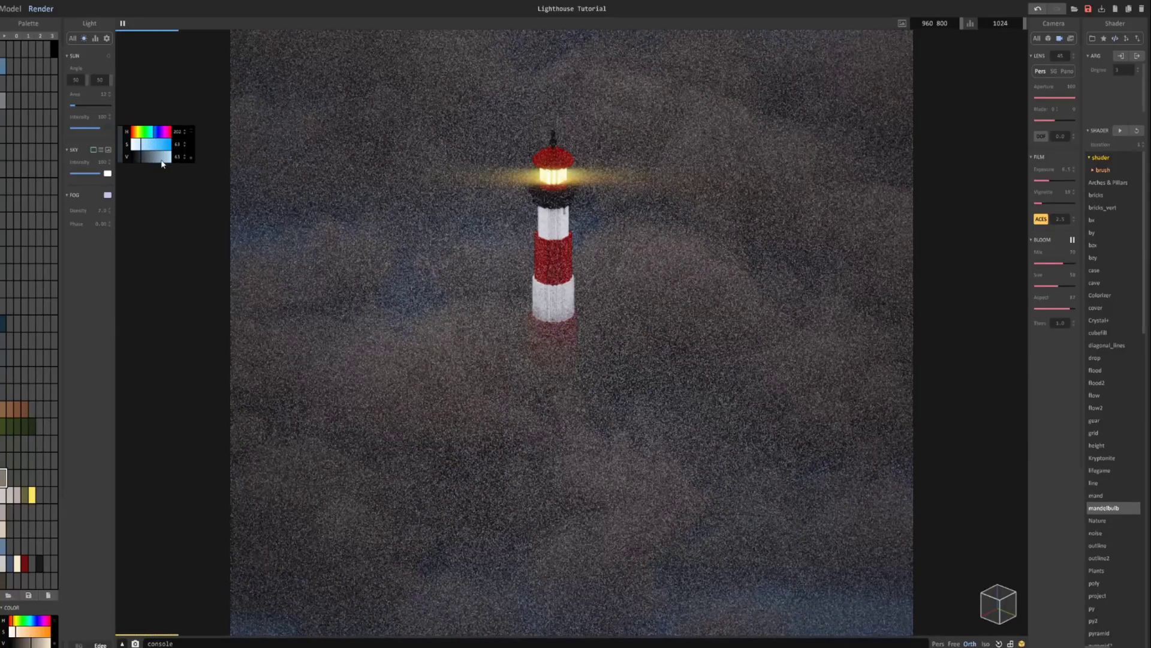
click(134, 136)
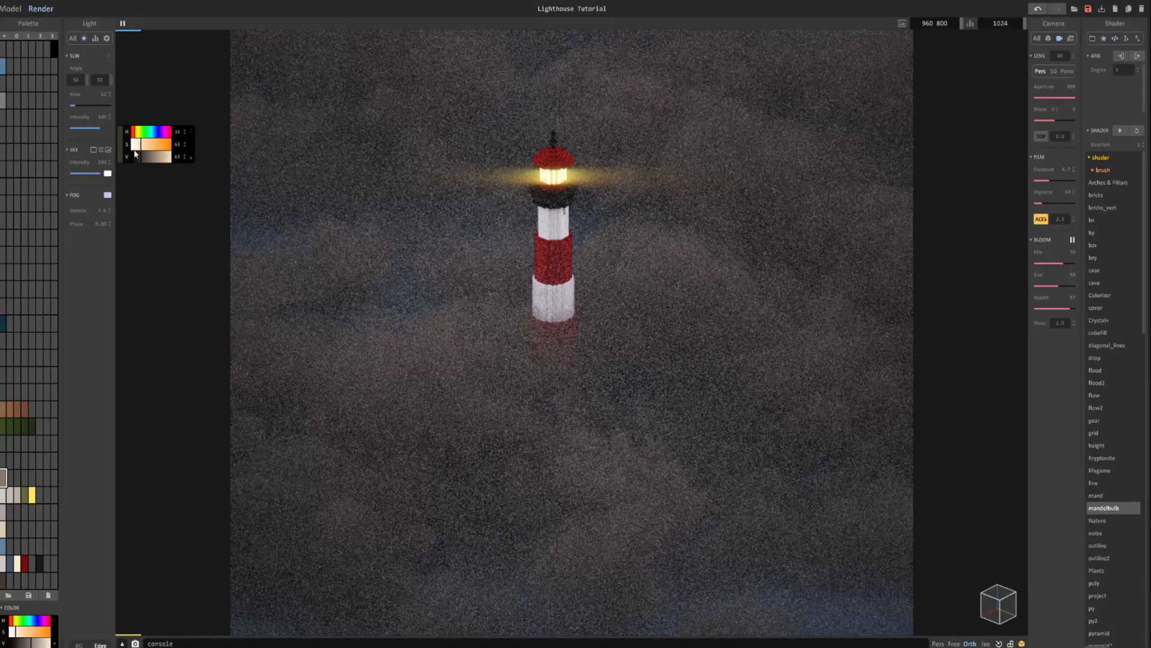
click(154, 157)
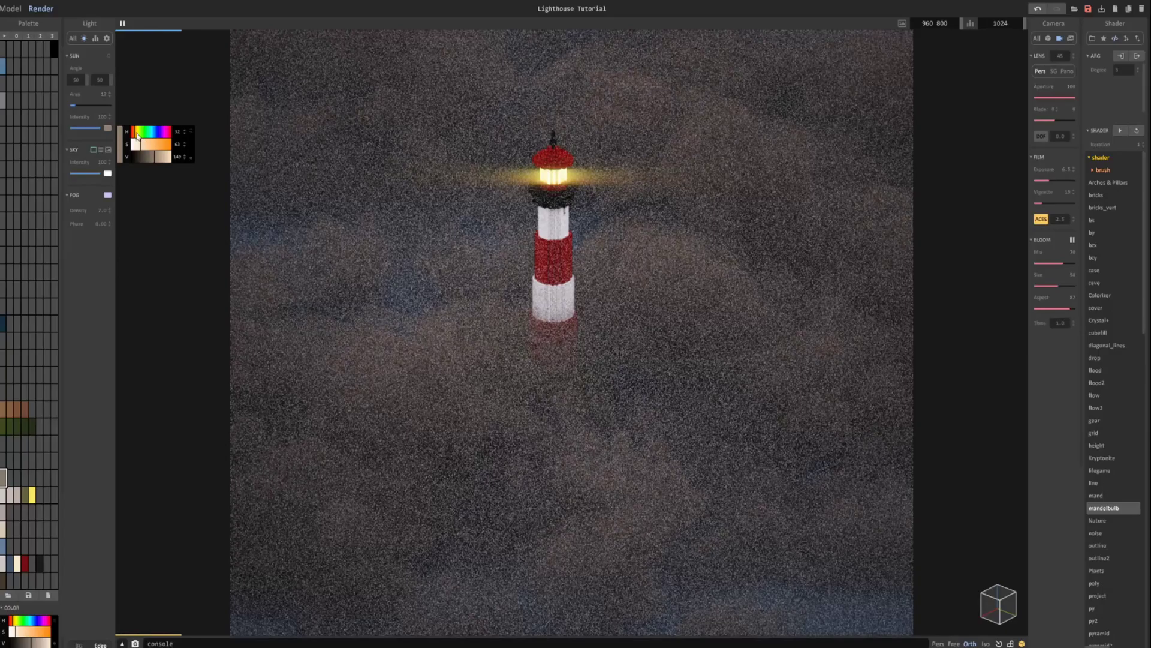
click(137, 132)
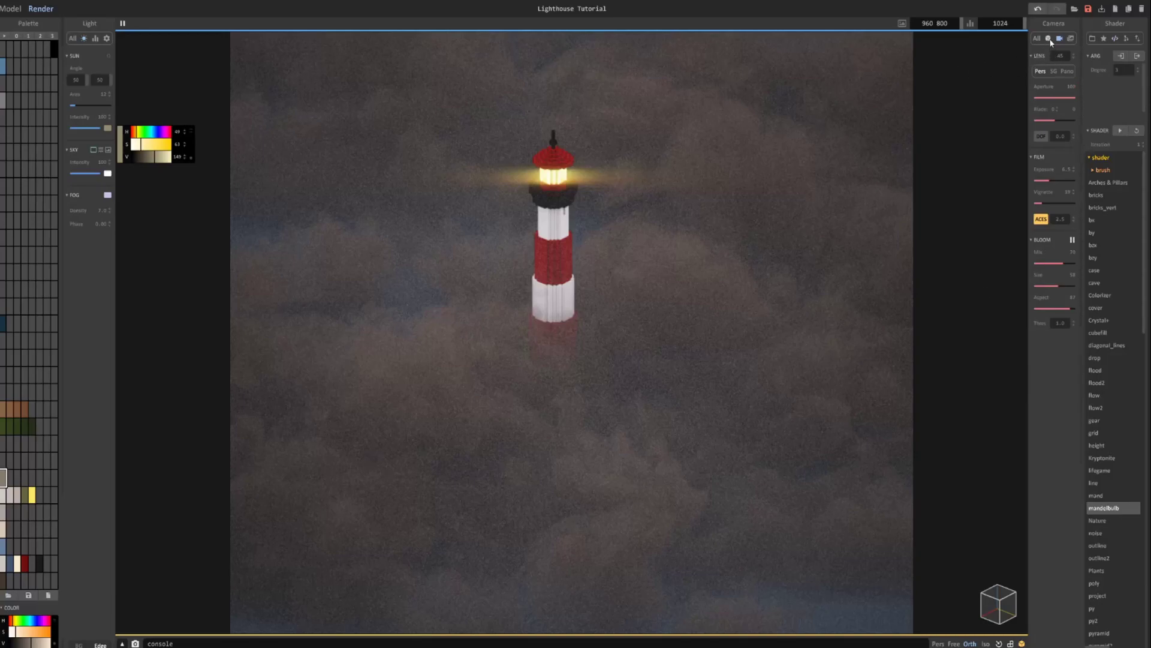
Step: Show the image export and sampling settings, and set the render resolution to 1440 by 1080
click(1071, 38)
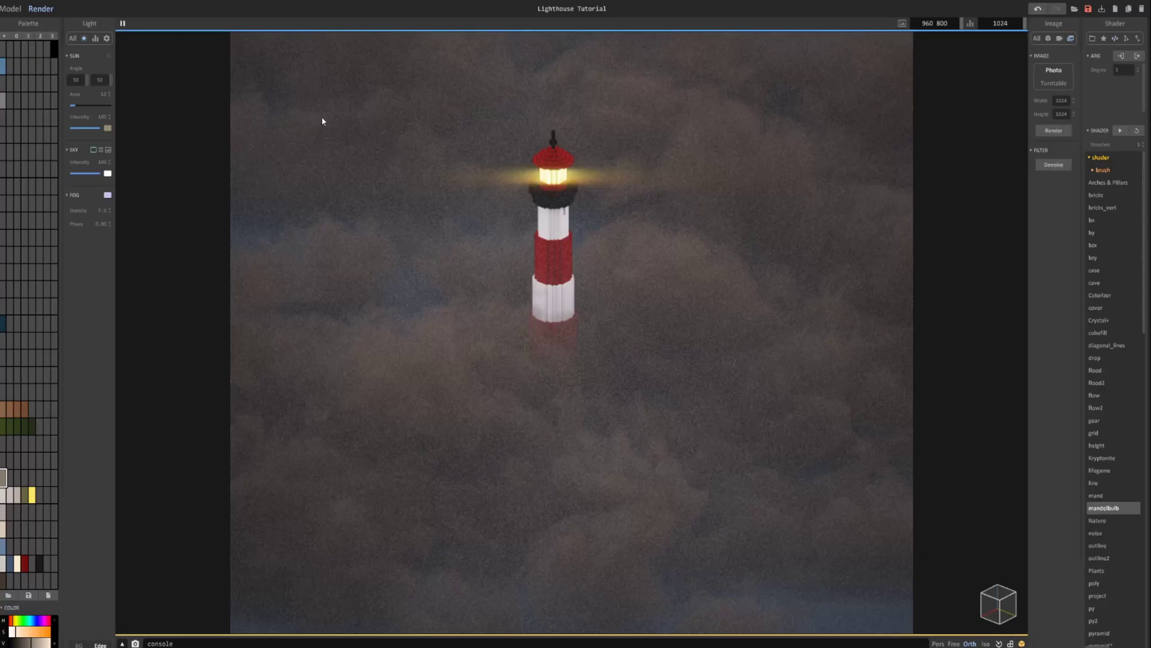
click(94, 37)
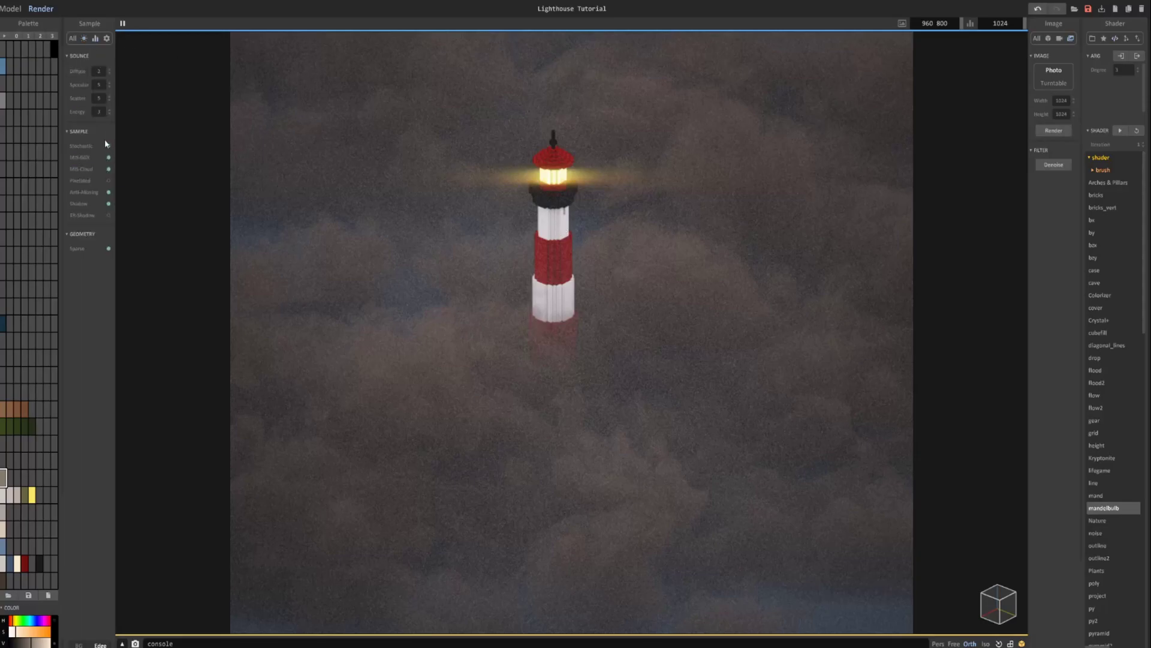
click(108, 169)
click(947, 23)
text(1440 1080)
key(Return)
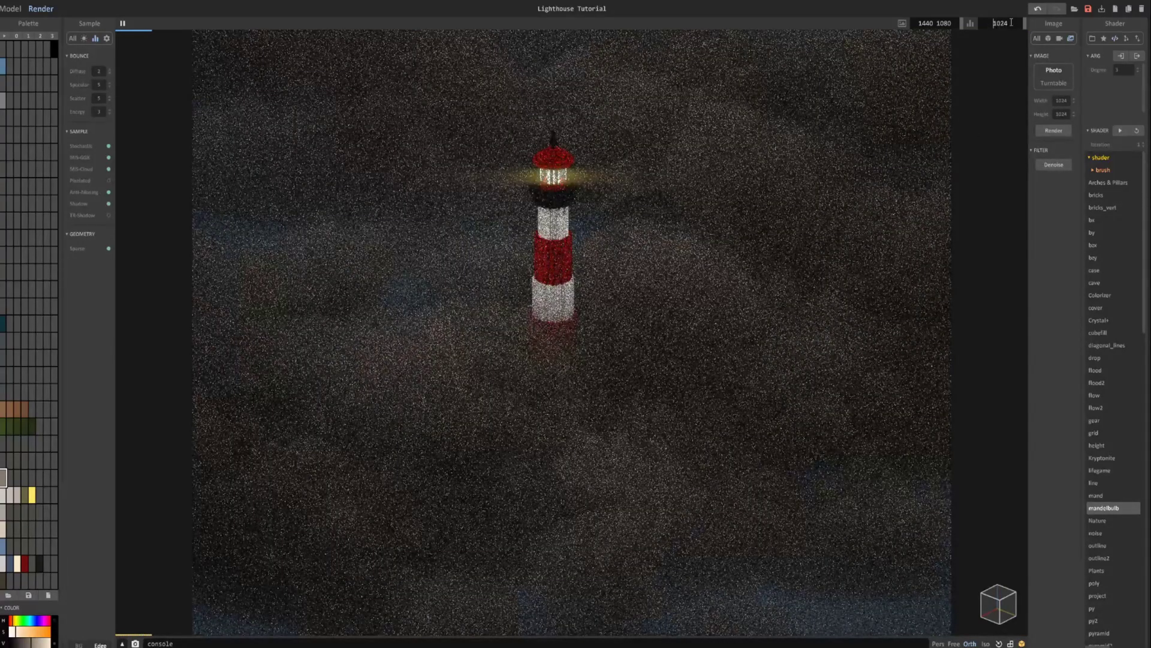
Step: Set the number of render samples to 2048
double_click(1011, 22)
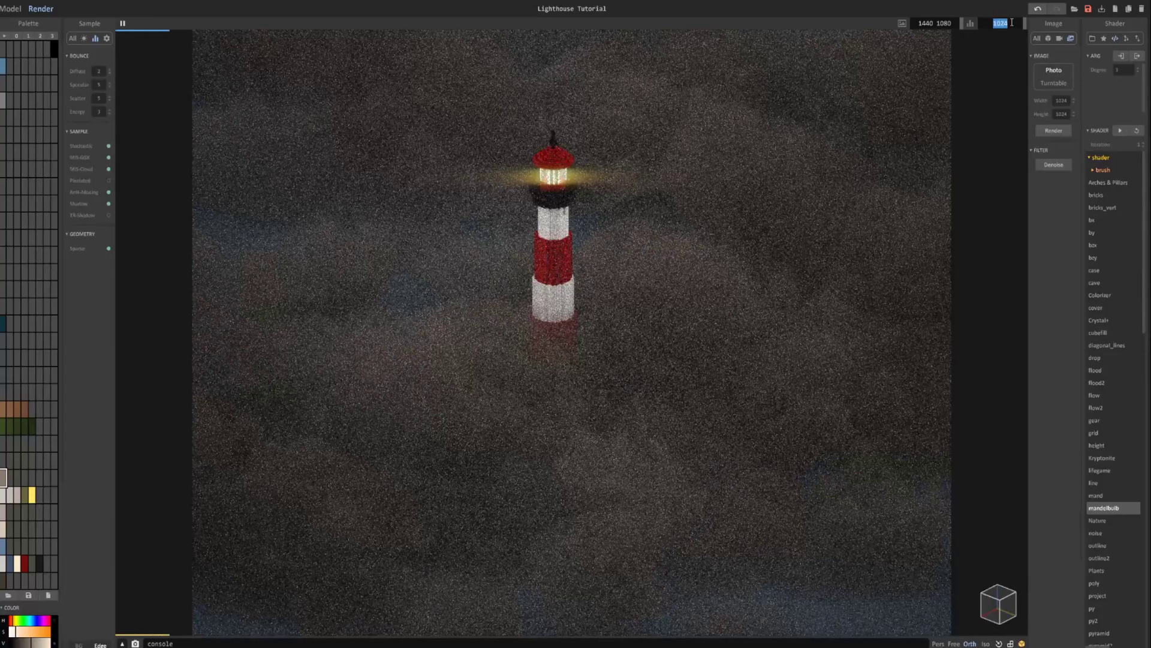
key(BackSpace)
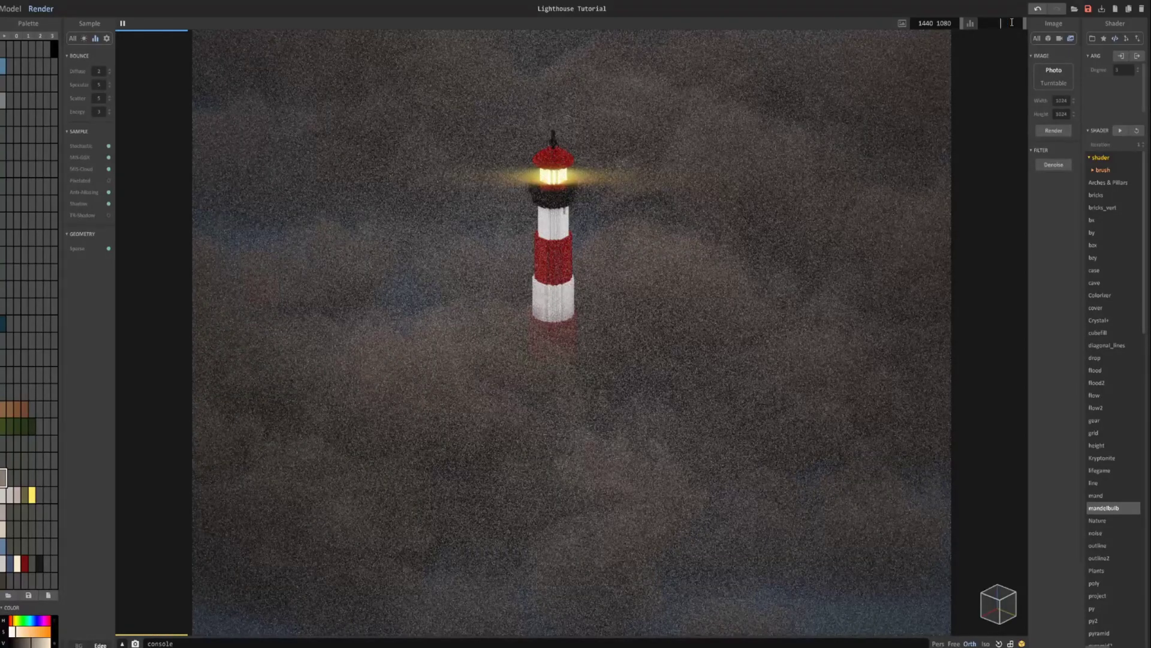
text(2048)
key(Return)
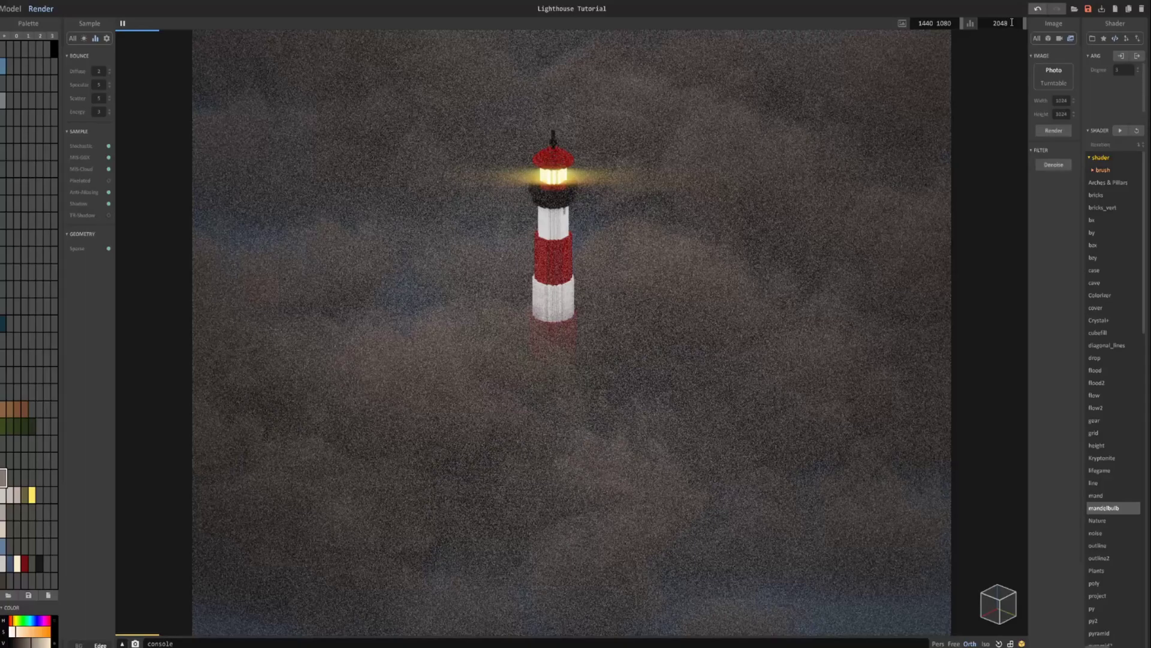